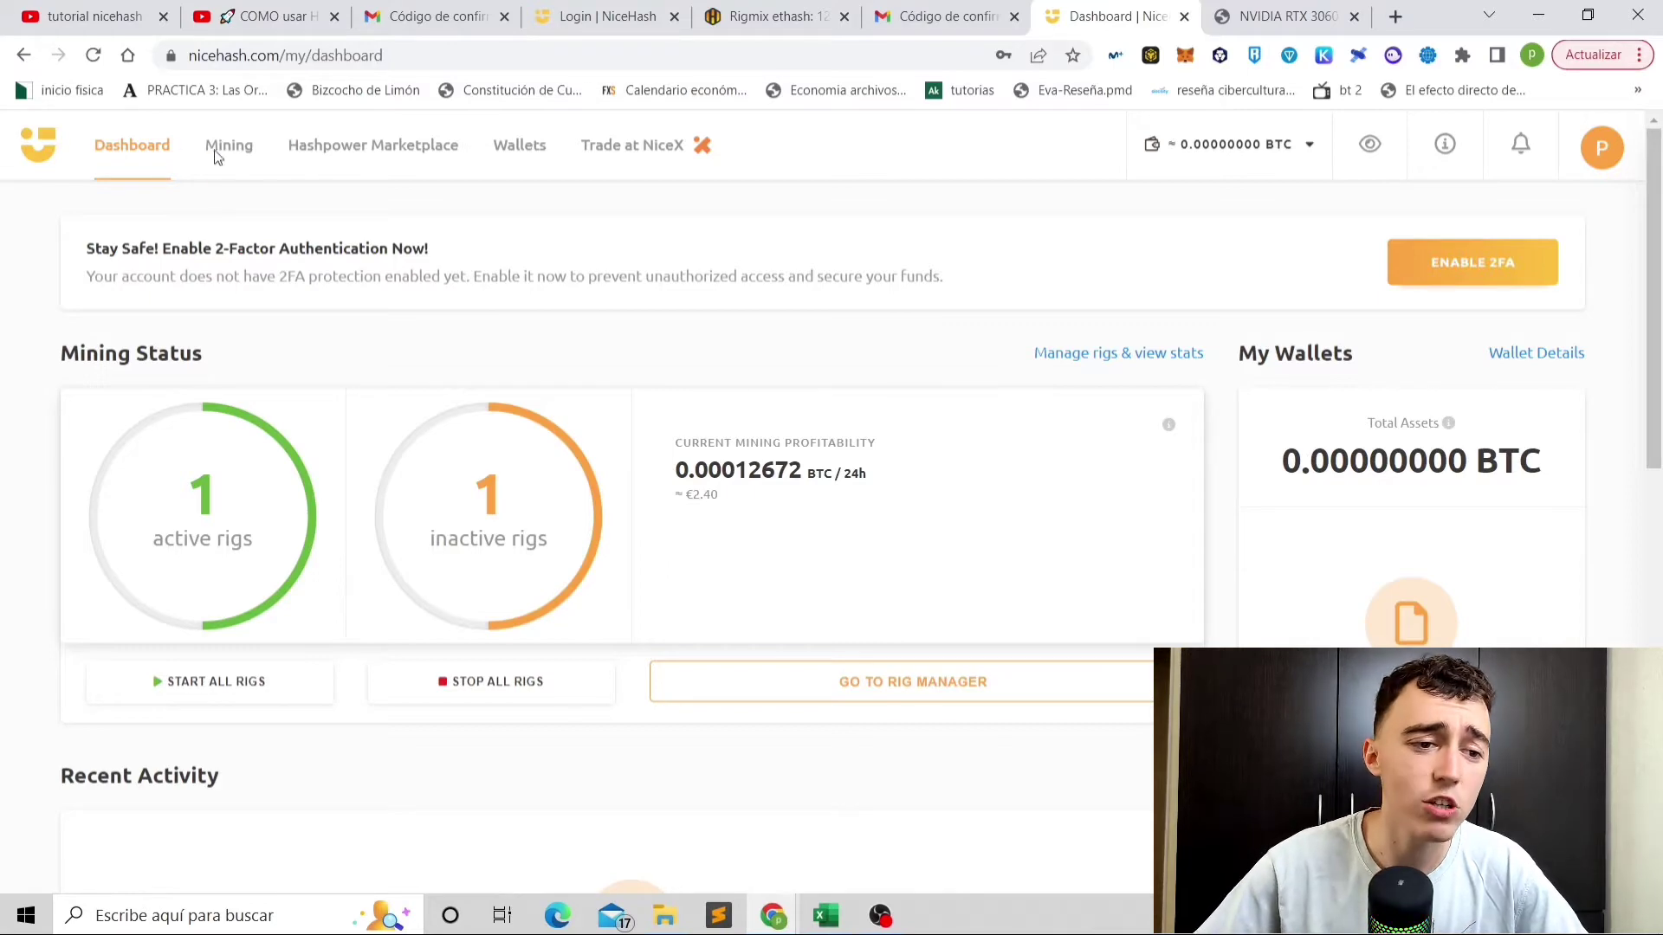
# Open the Mining rig manager and look over the rigs and profitability overview.
pyautogui.click(242, 159)
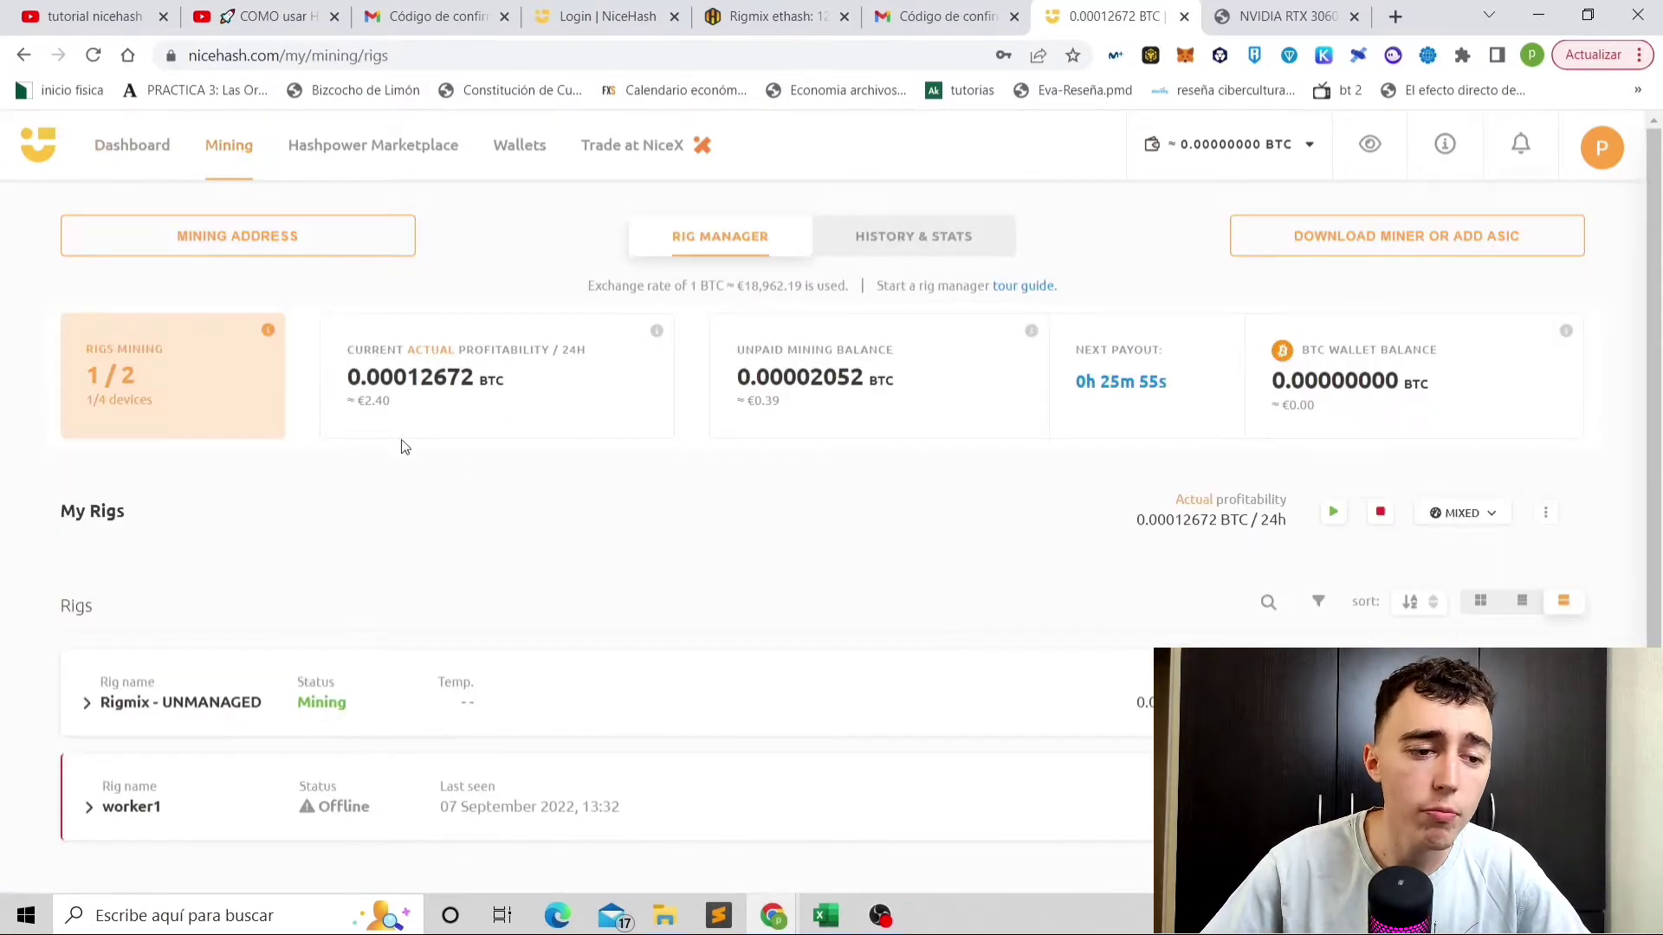
pyautogui.scroll(-1, 926, 441)
pyautogui.scroll(1, 864, 620)
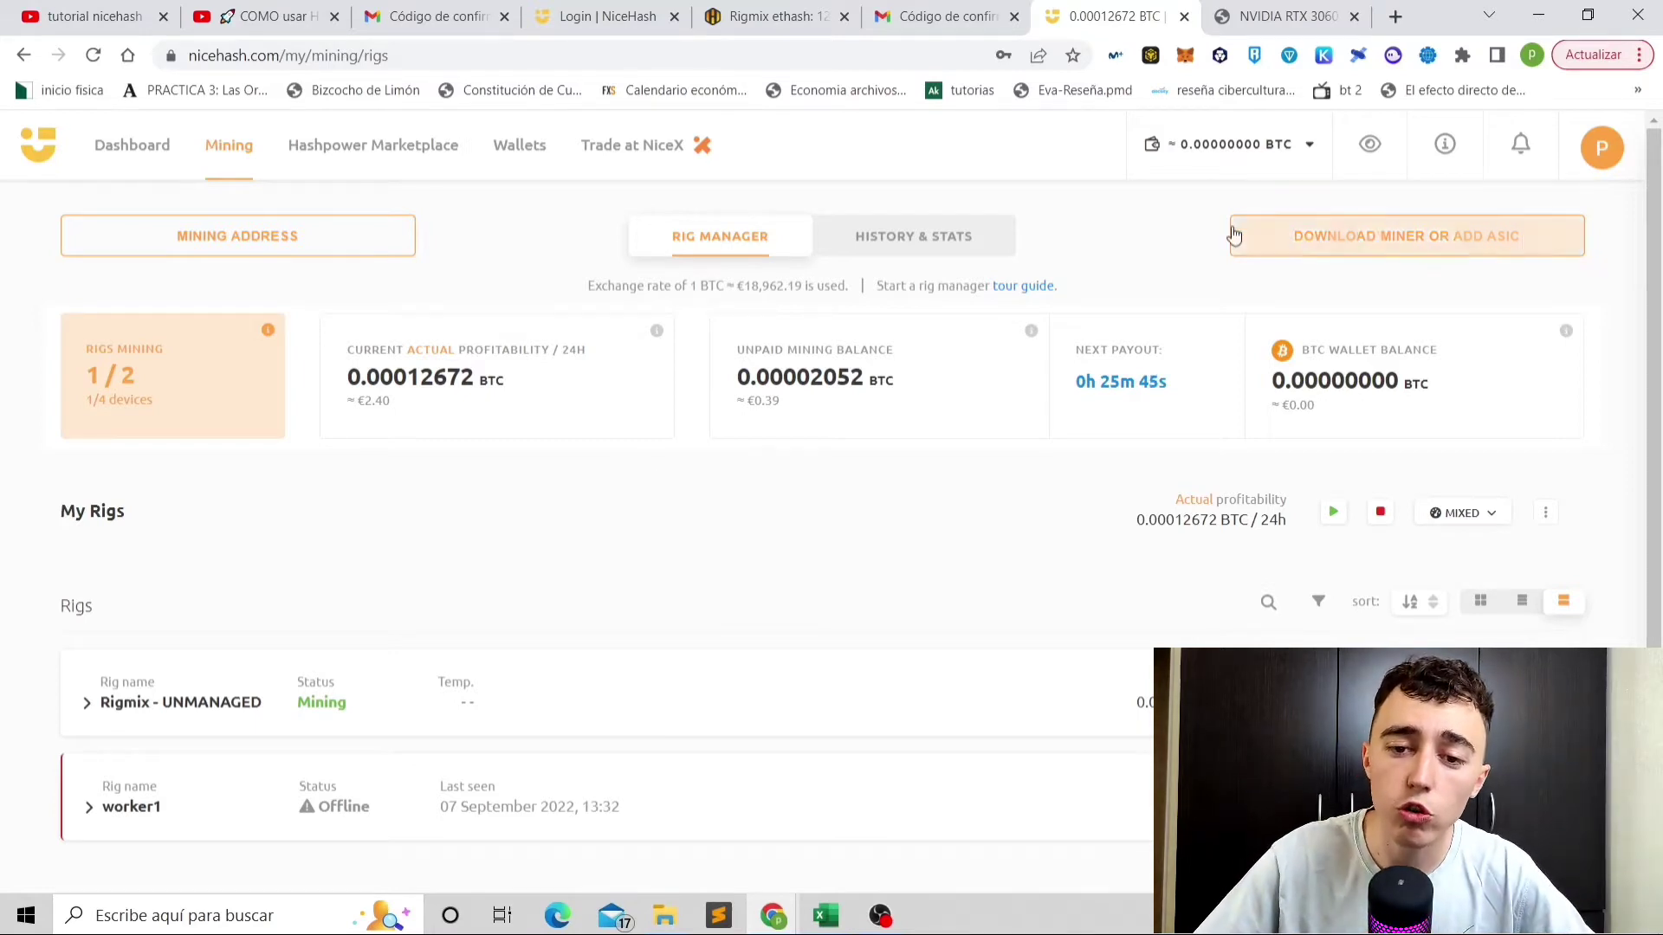
# Check the wallet balance summary, the next payout and the available miner download options, closing each overlay again.
pyautogui.click(1255, 154)
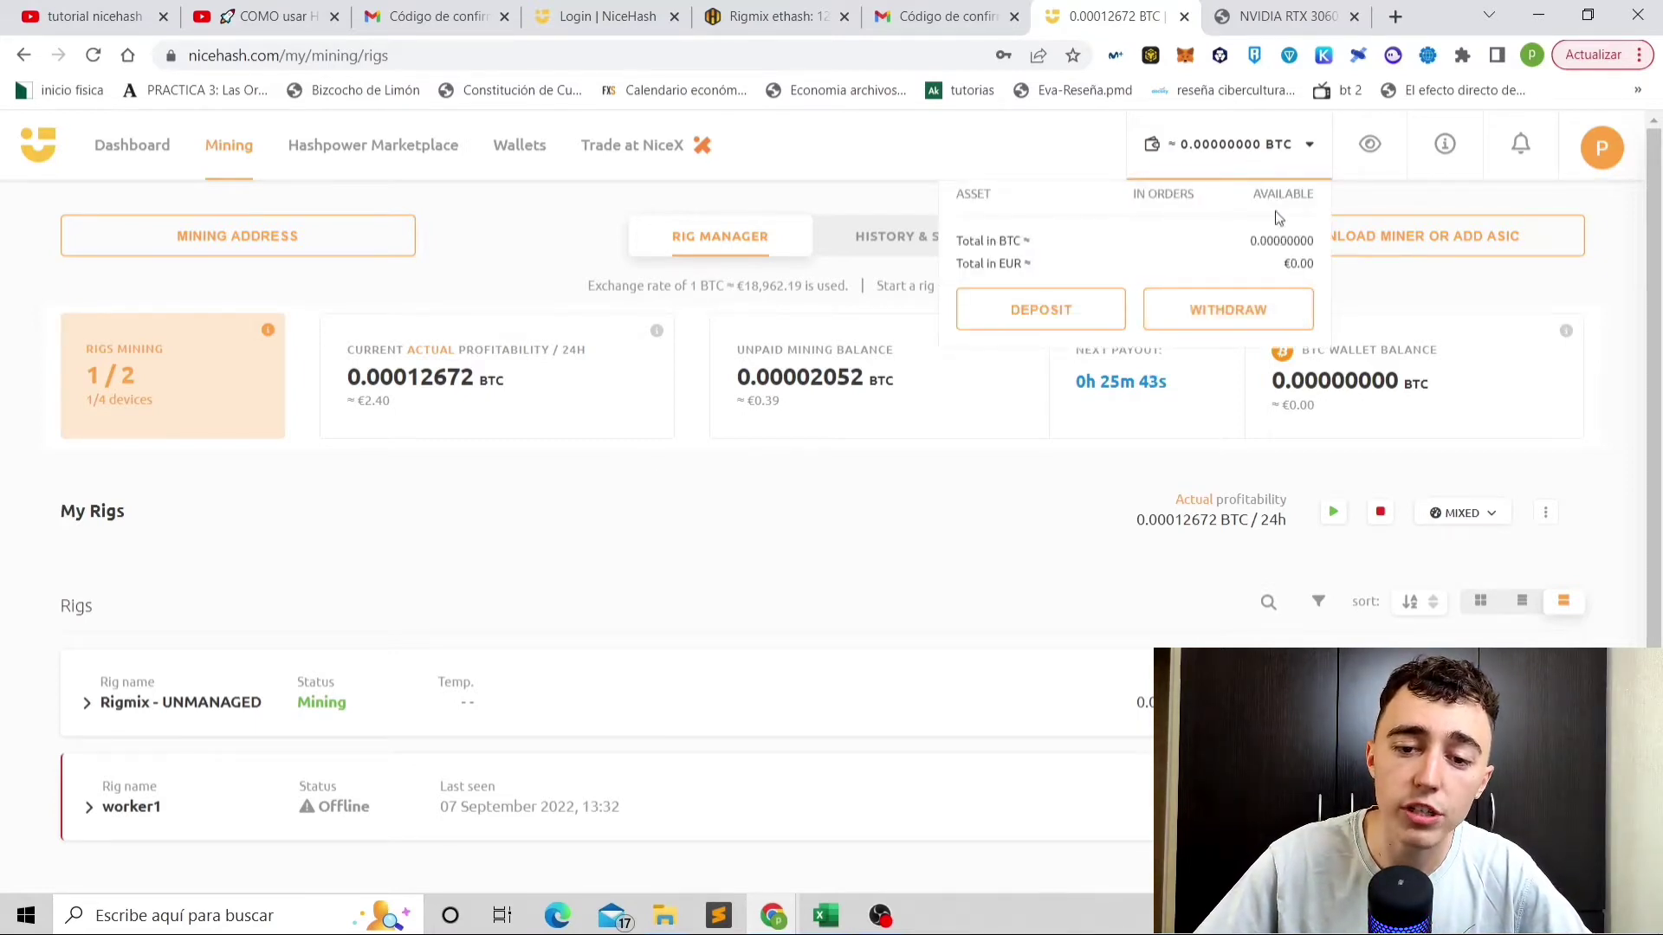
pyautogui.click(1376, 311)
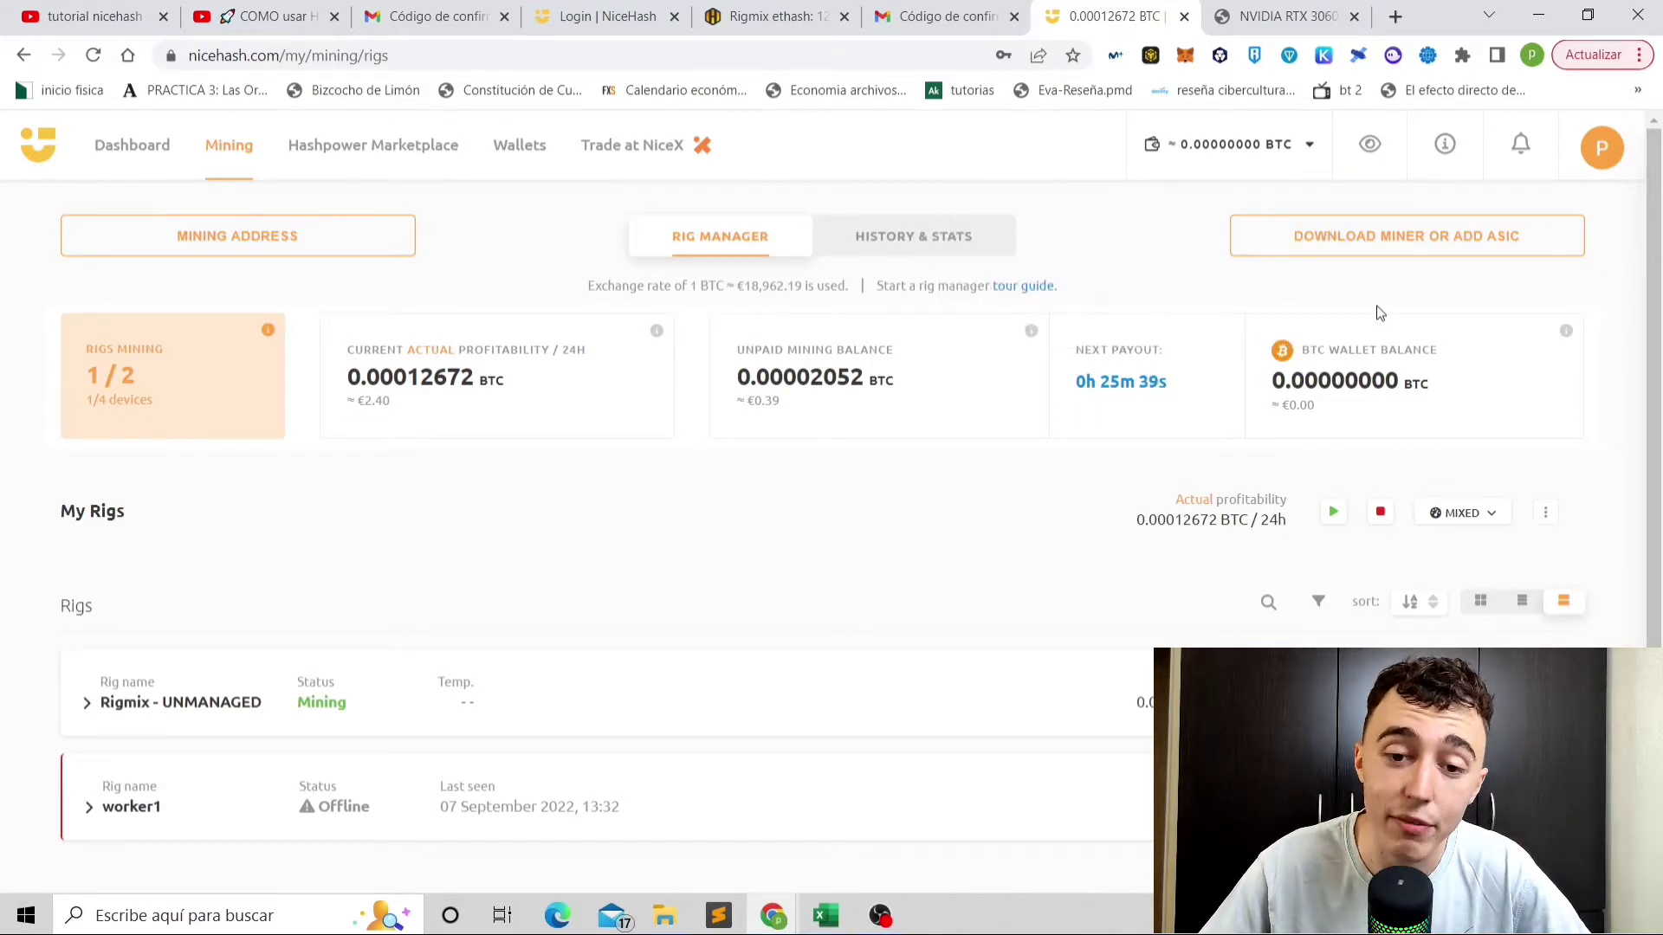
pyautogui.moveTo(1177, 390); pyautogui.dragTo(1078, 390)
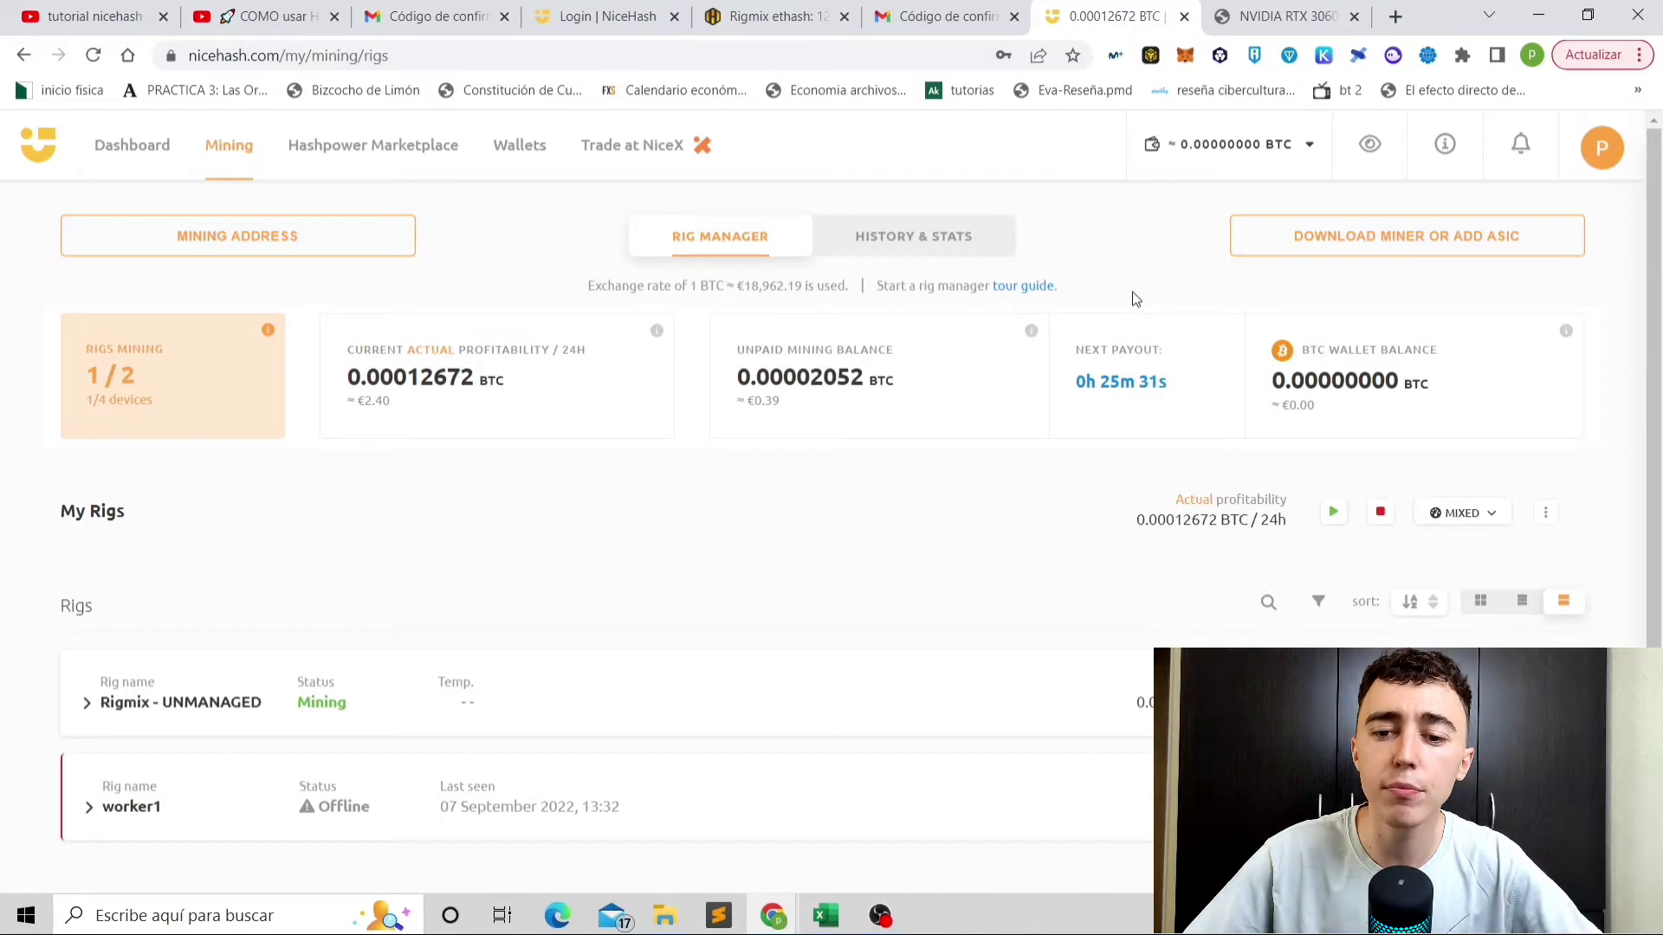
pyautogui.click(1444, 234)
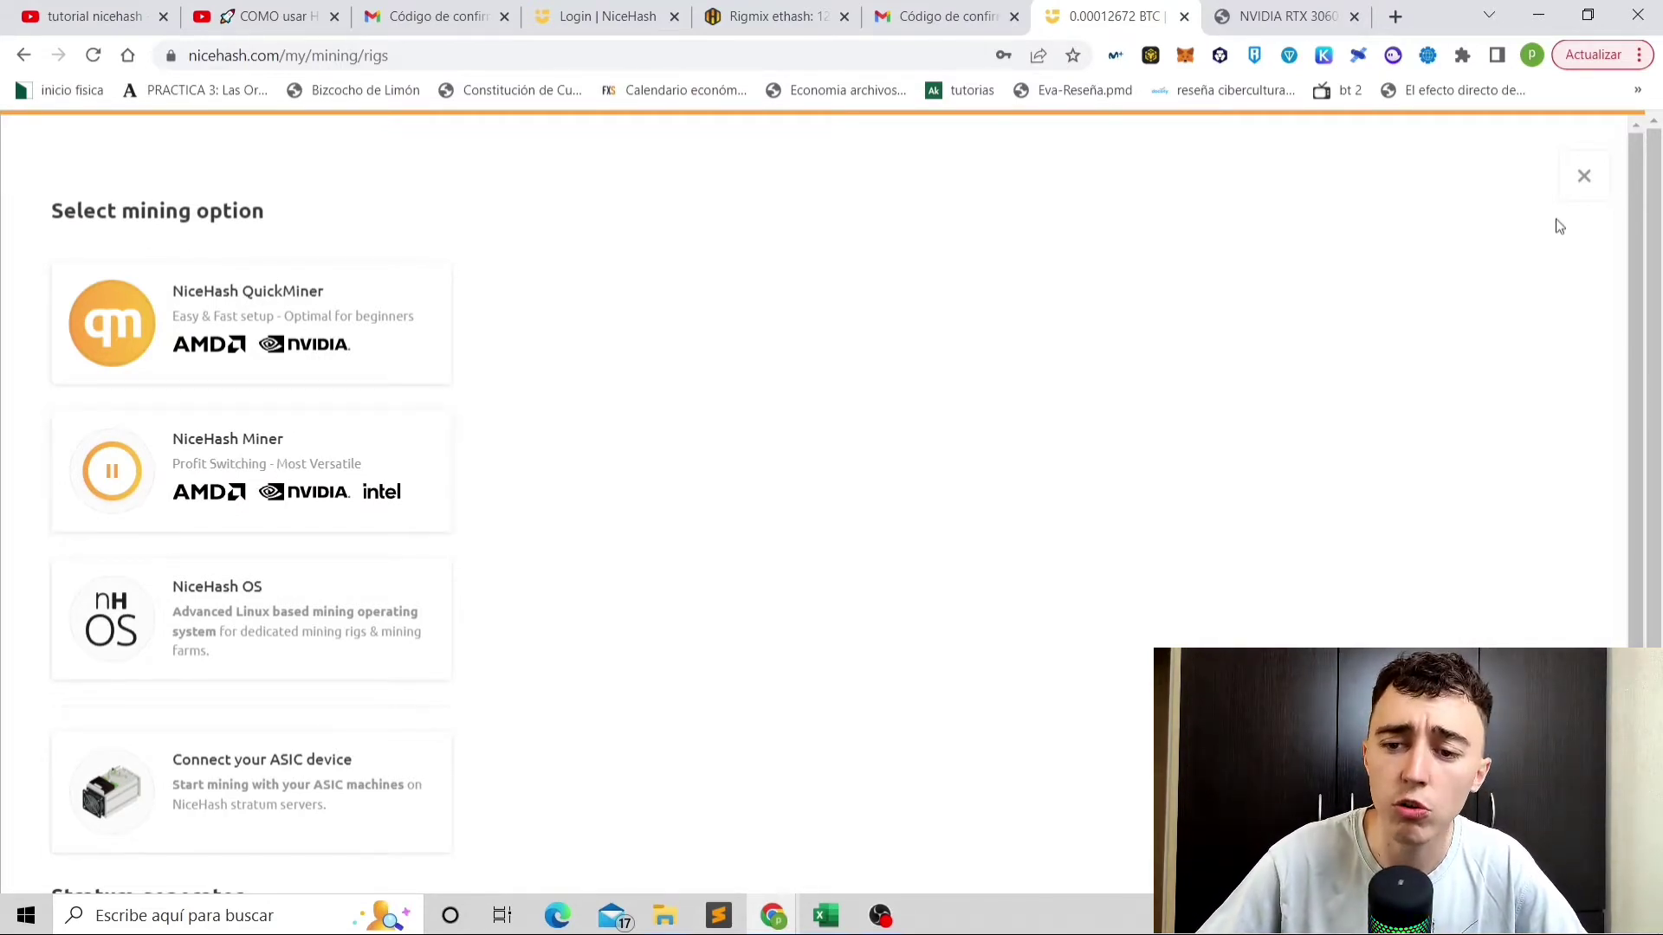
pyautogui.click(1586, 178)
# Run the nhm_windows_3.0.9.2 installer from the Descargas folder, accept the license agreement and install while keeping the old settings.
pyautogui.click(664, 916)
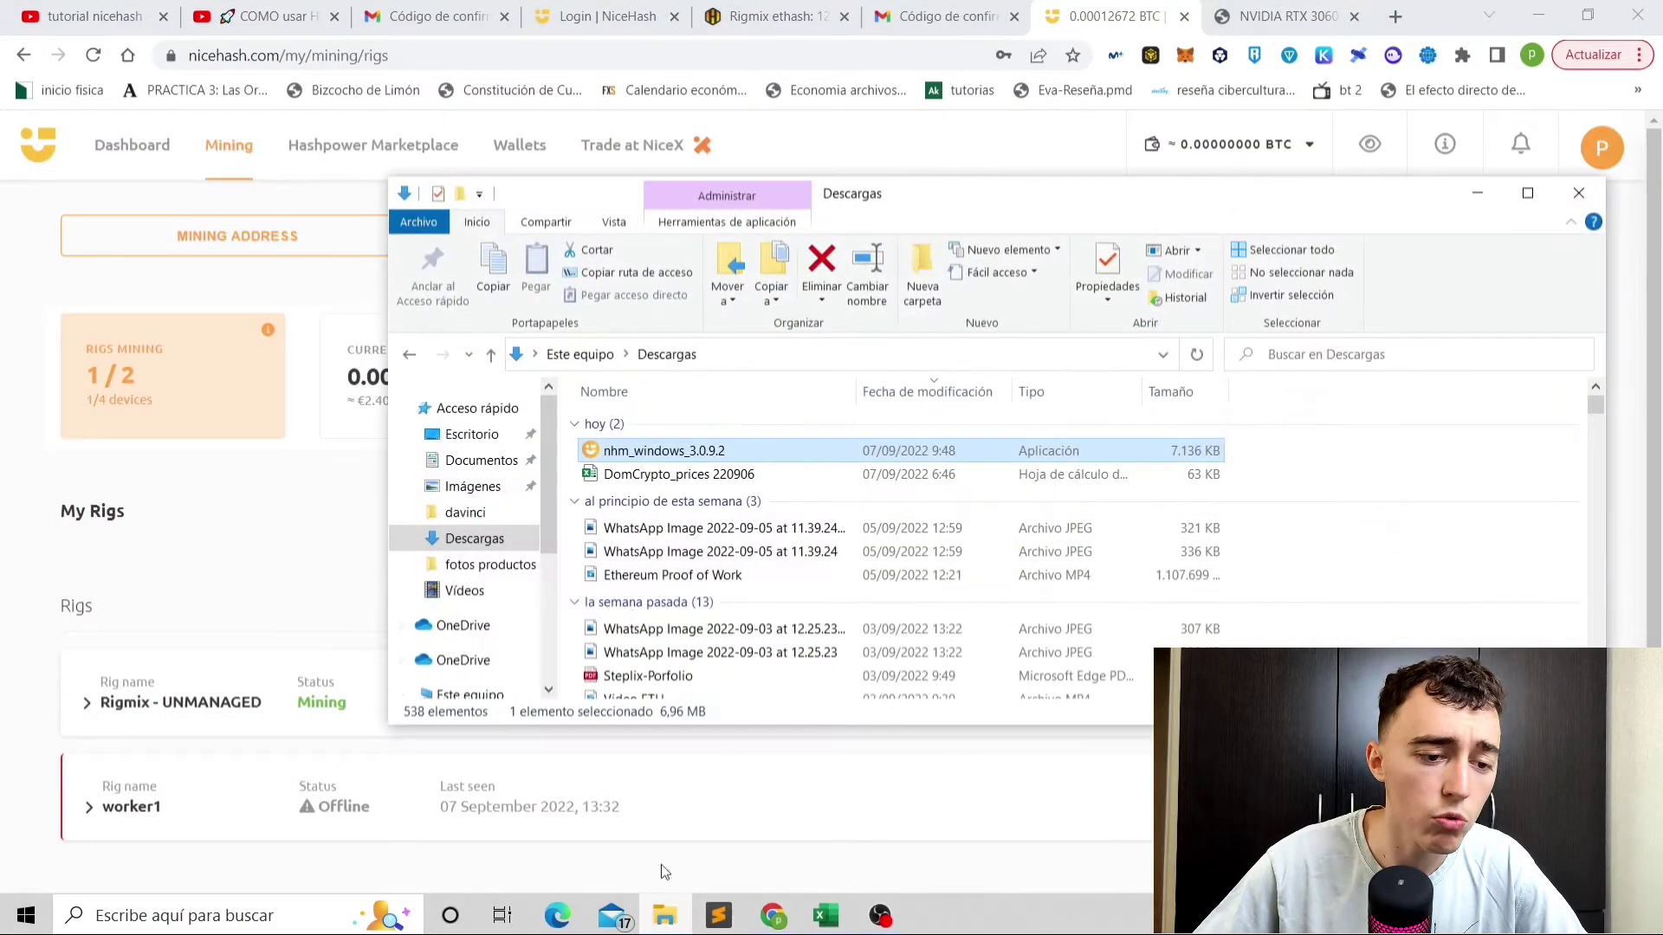
pyautogui.doubleClick(667, 452)
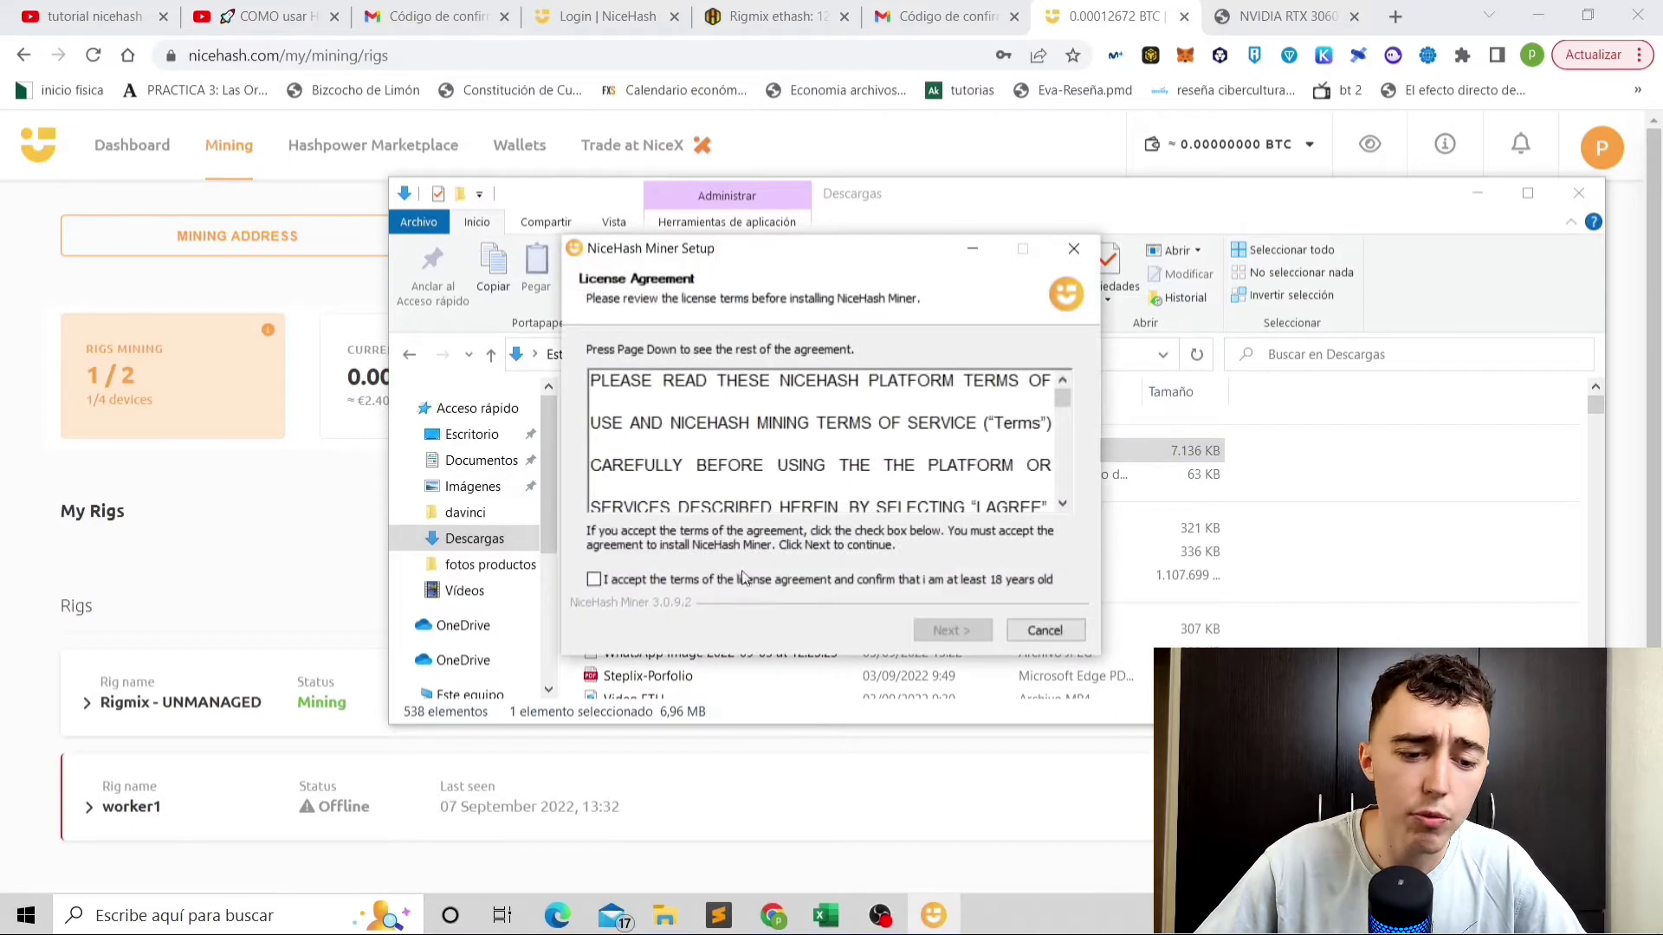
pyautogui.click(594, 580)
pyautogui.click(953, 631)
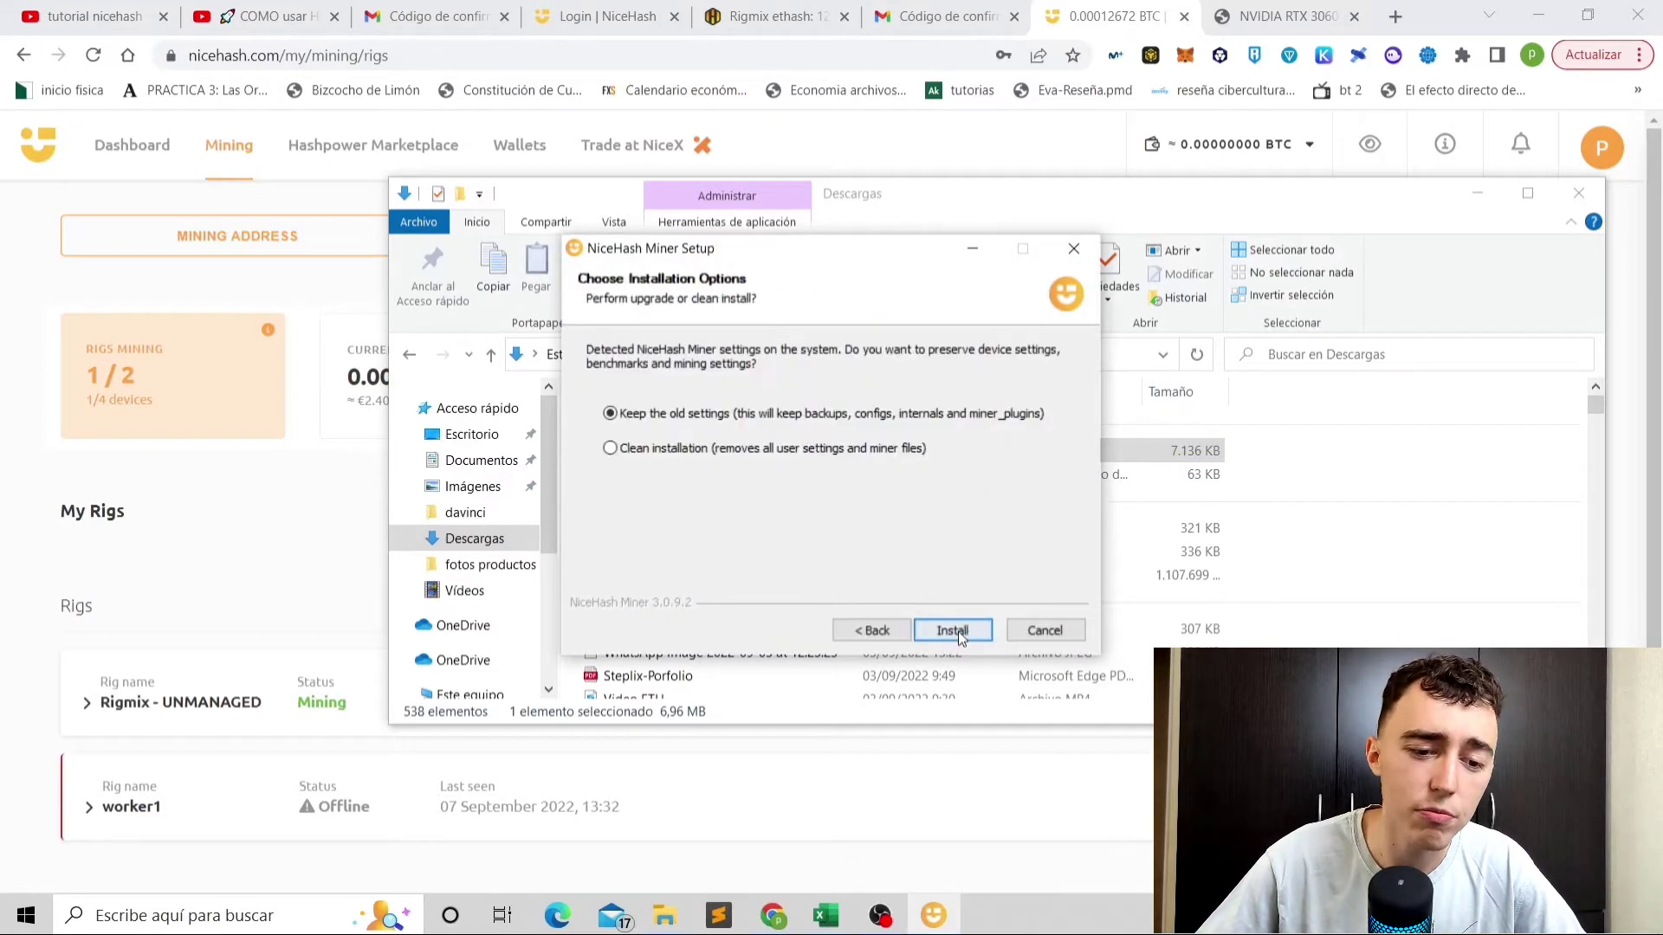
pyautogui.click(956, 631)
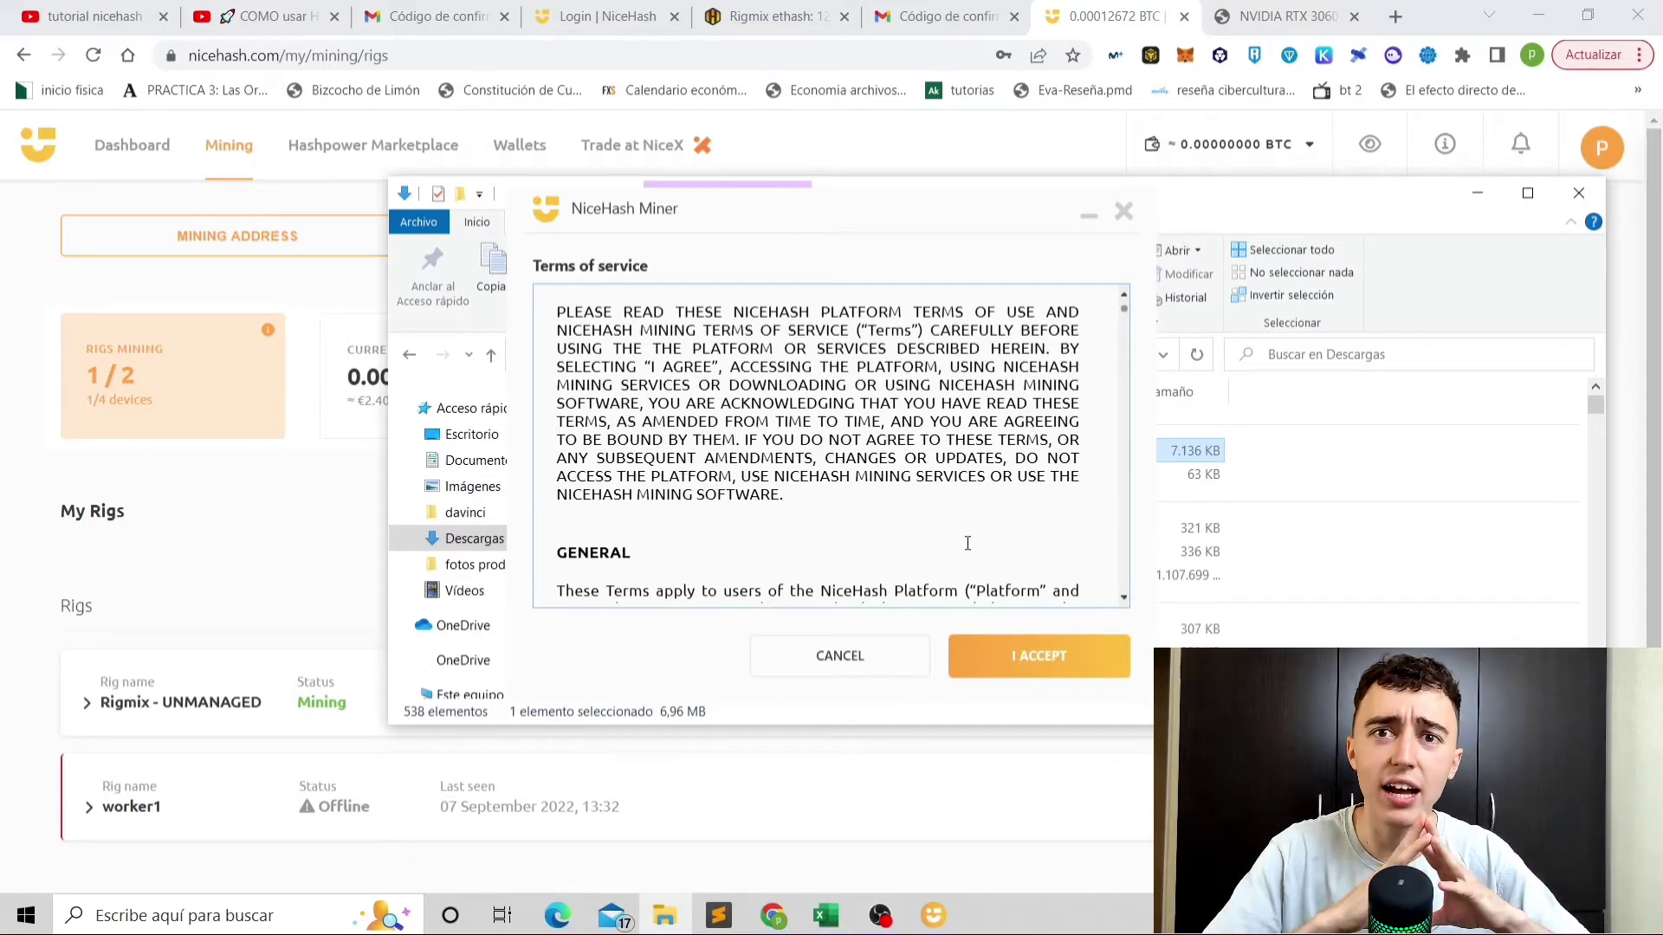
# Accept the NiceHash Miner terms of service and third-party software disclaimer, and minimize the file explorer window.
pyautogui.click(1001, 661)
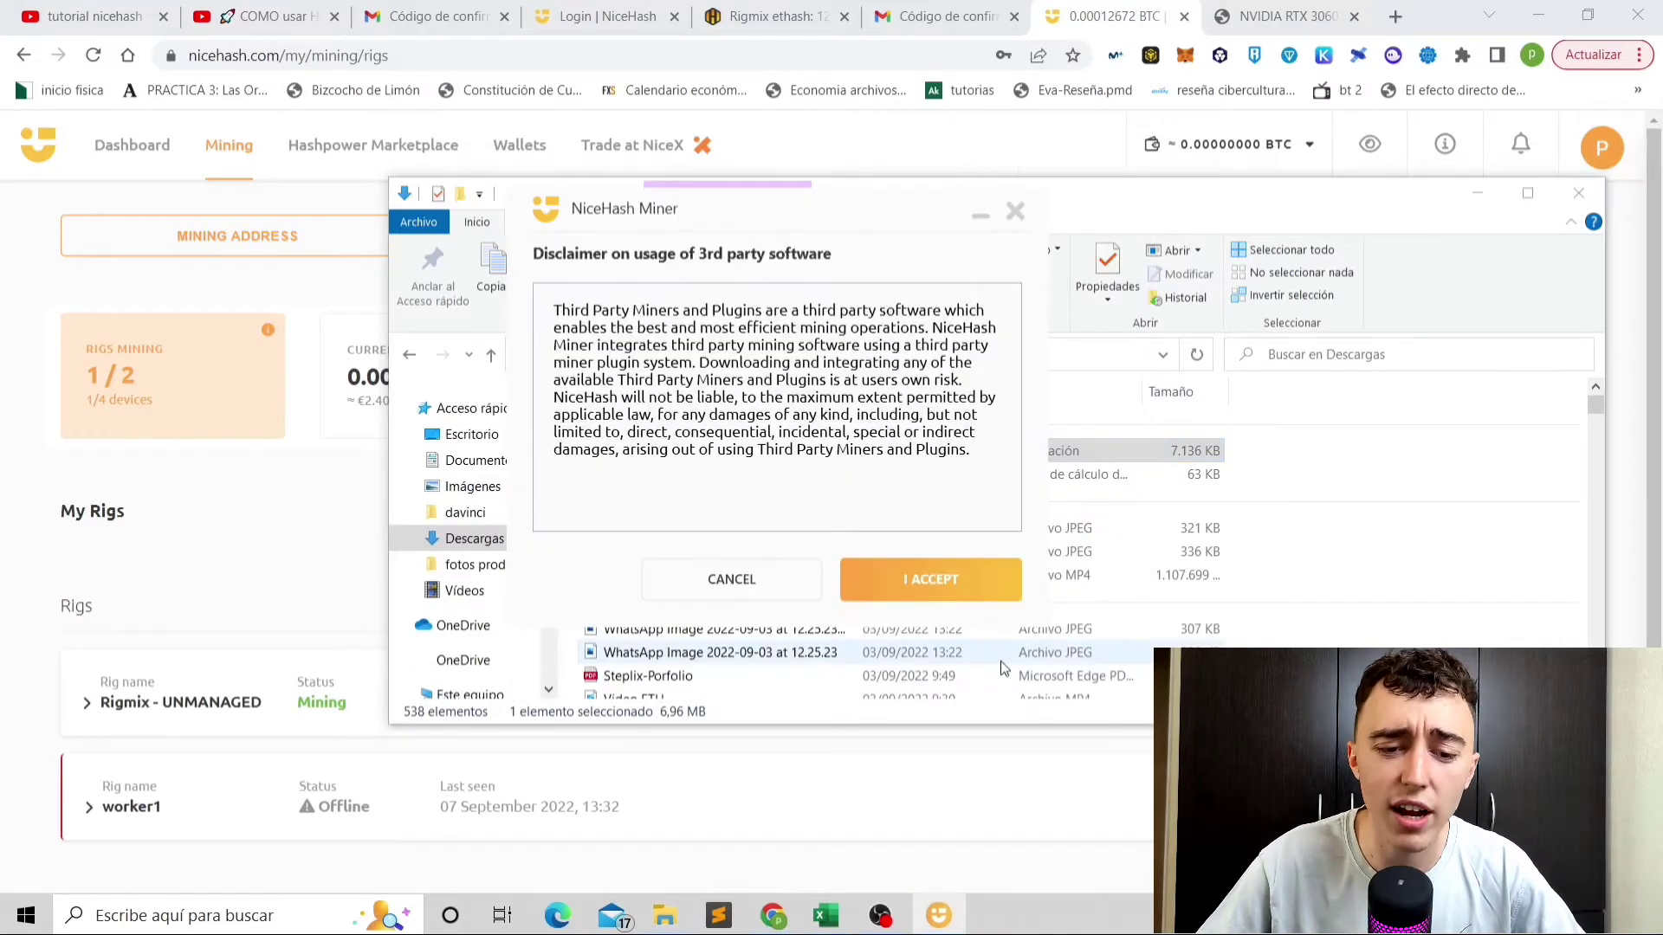
pyautogui.click(964, 585)
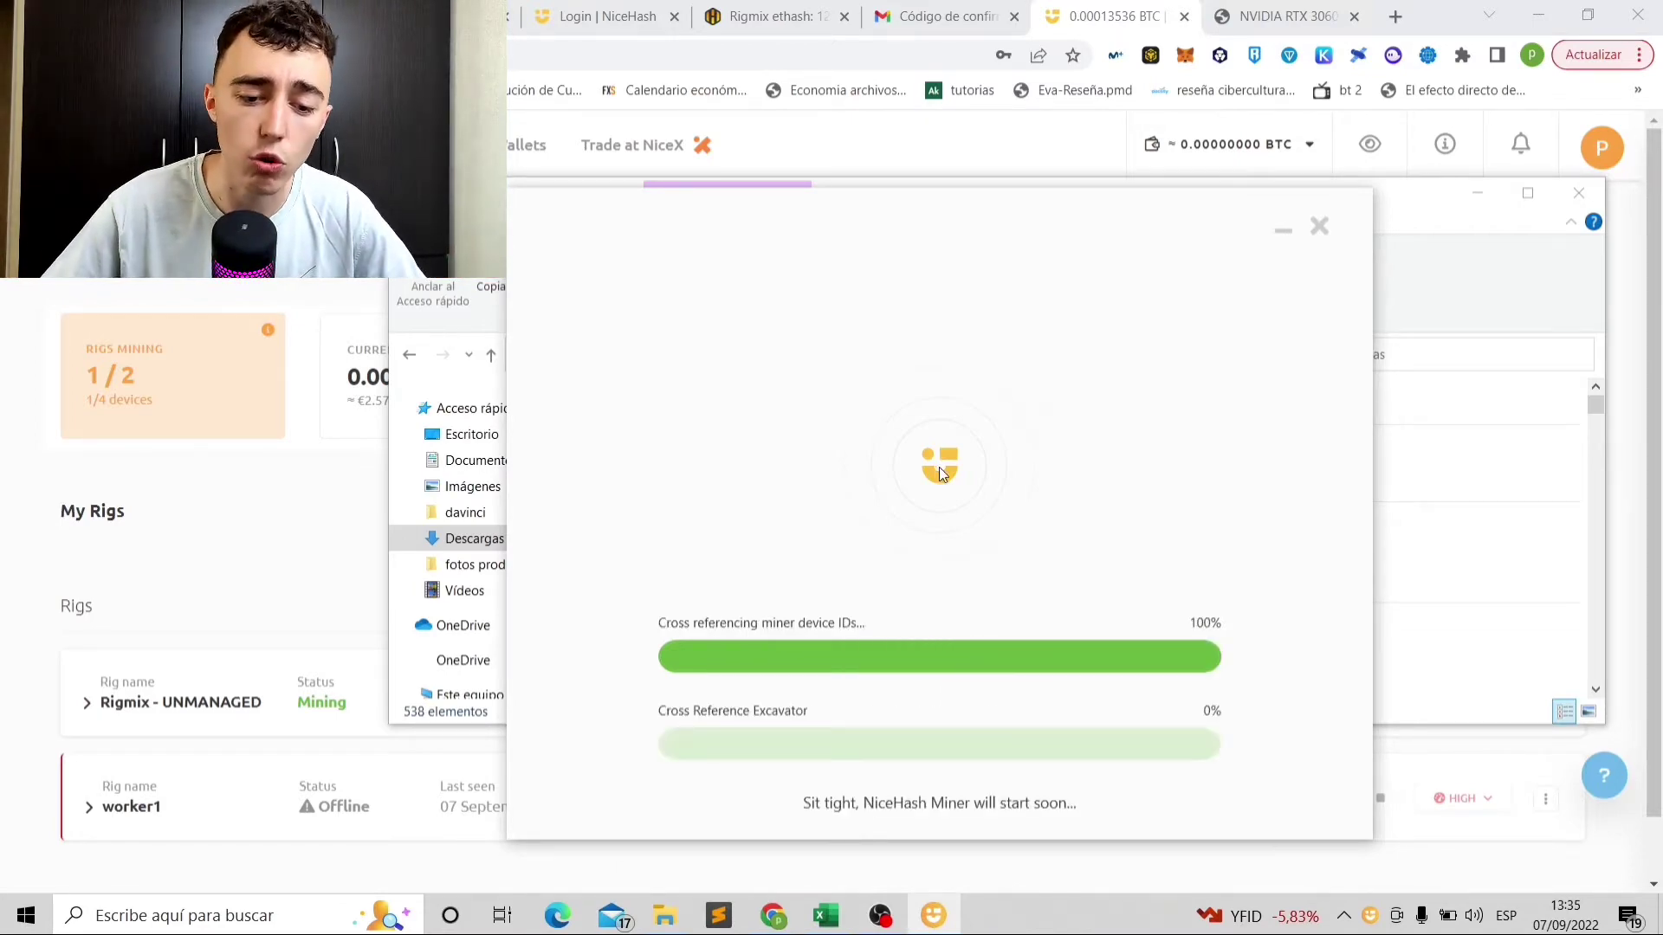
pyautogui.click(1477, 192)
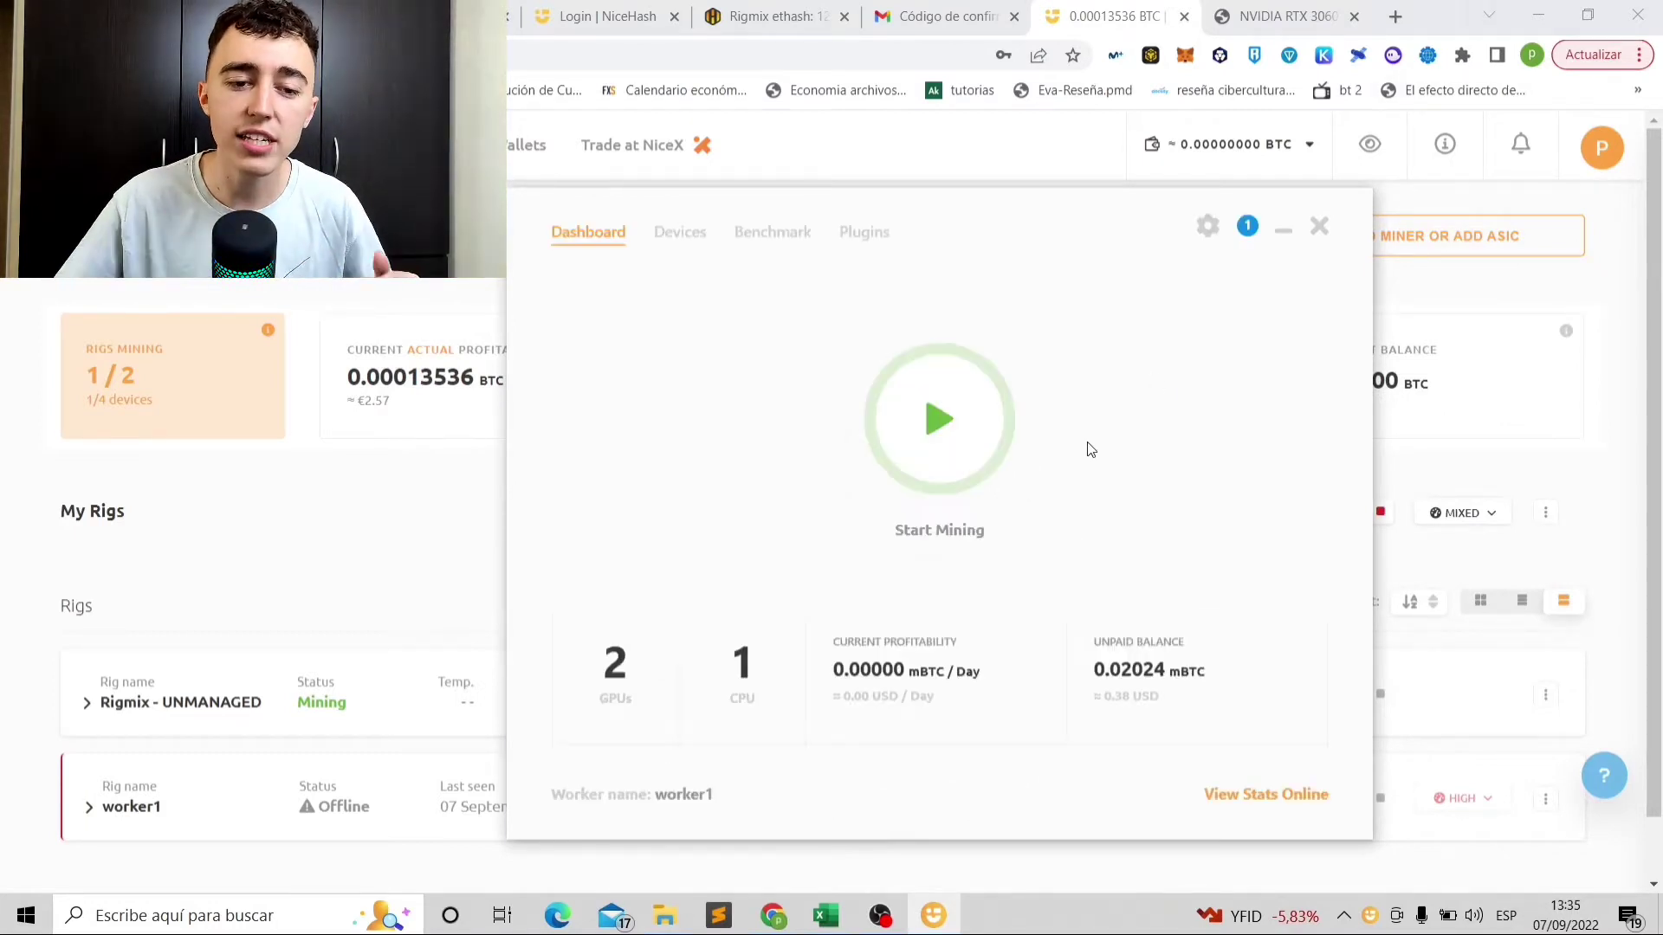
# Examine the miner's notifications and general settings, including wallet, worker, localization and update options, and return to the dashboard.
pyautogui.click(1207, 231)
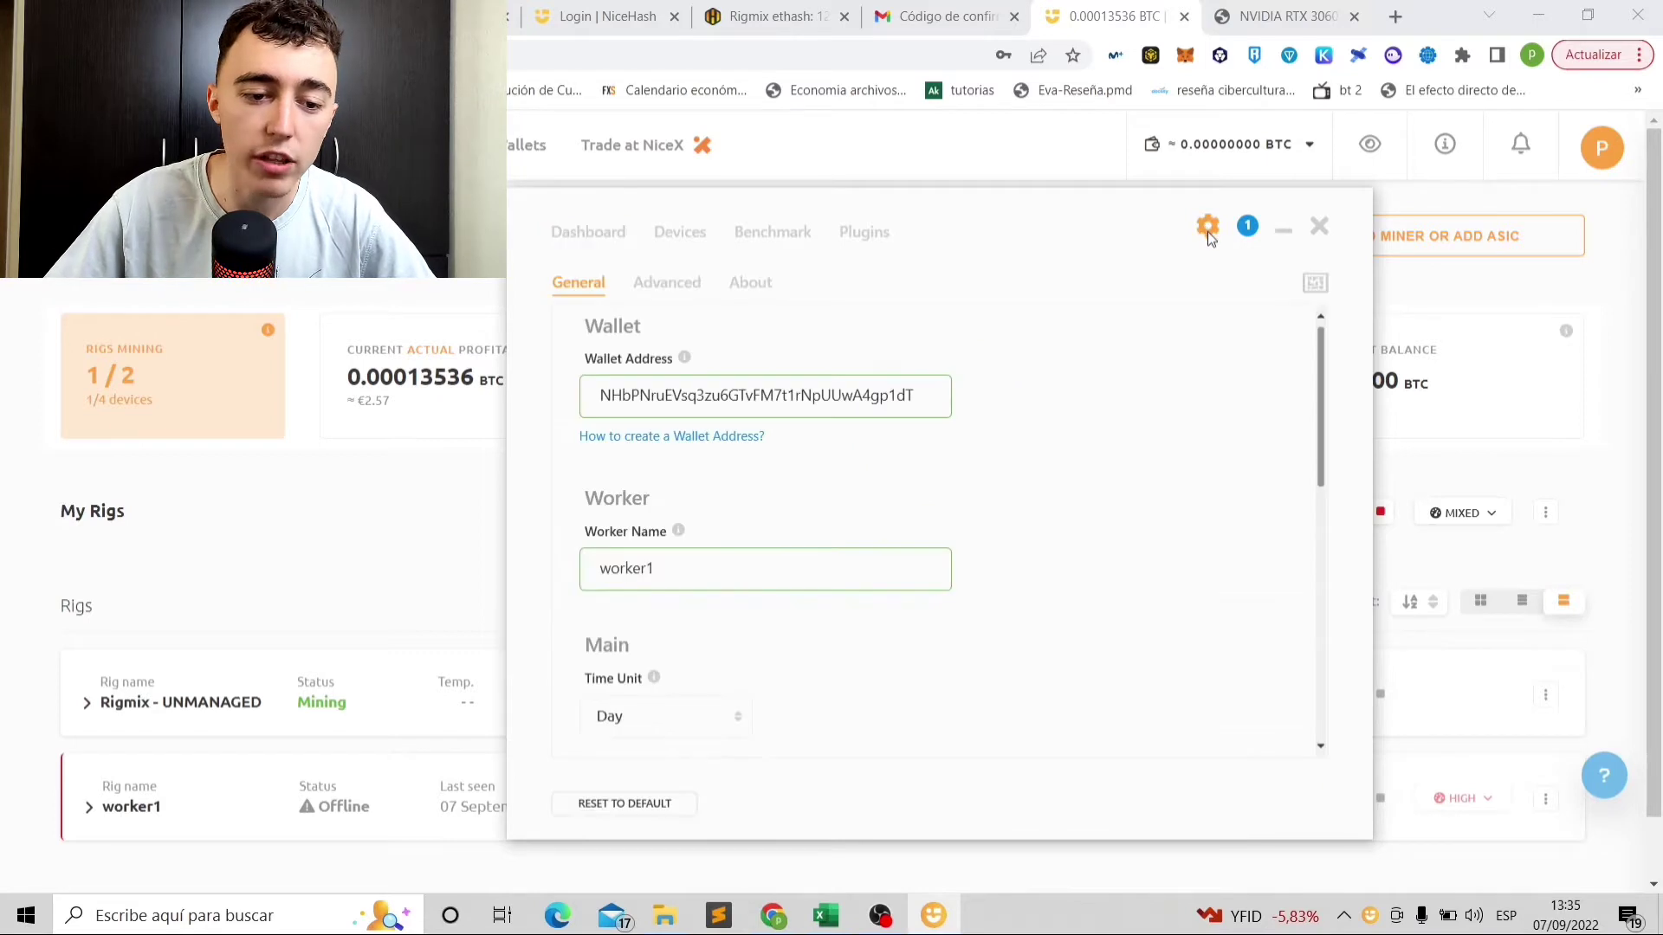
pyautogui.scroll(-6, 835, 568)
pyautogui.scroll(5, 823, 643)
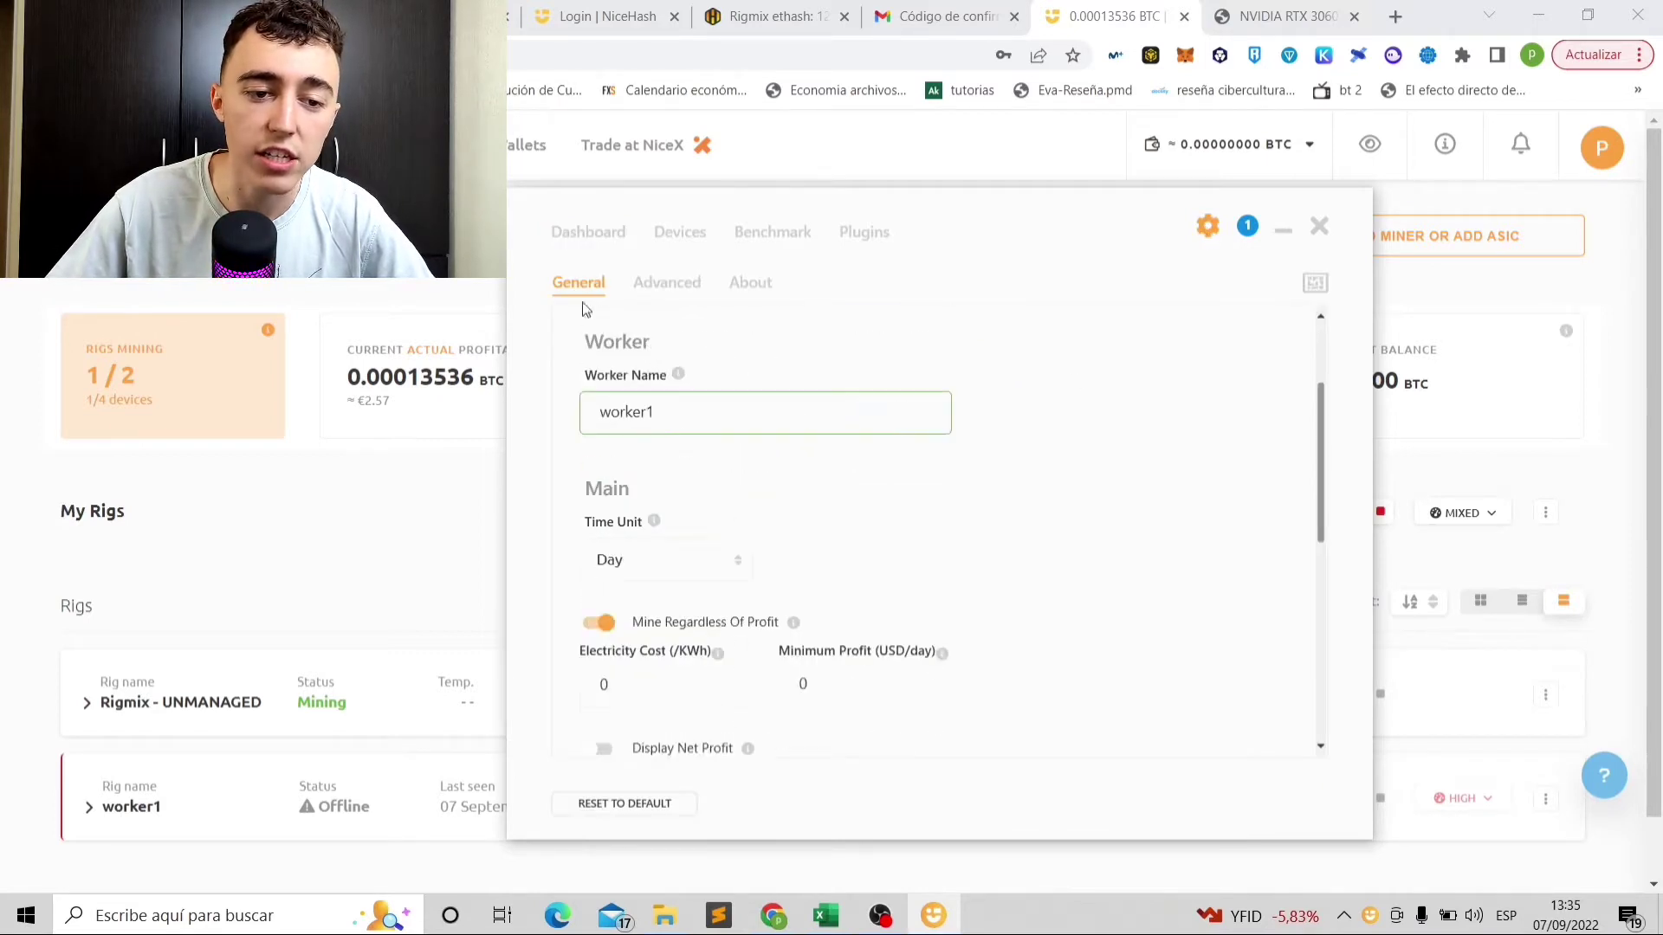
pyautogui.click(594, 234)
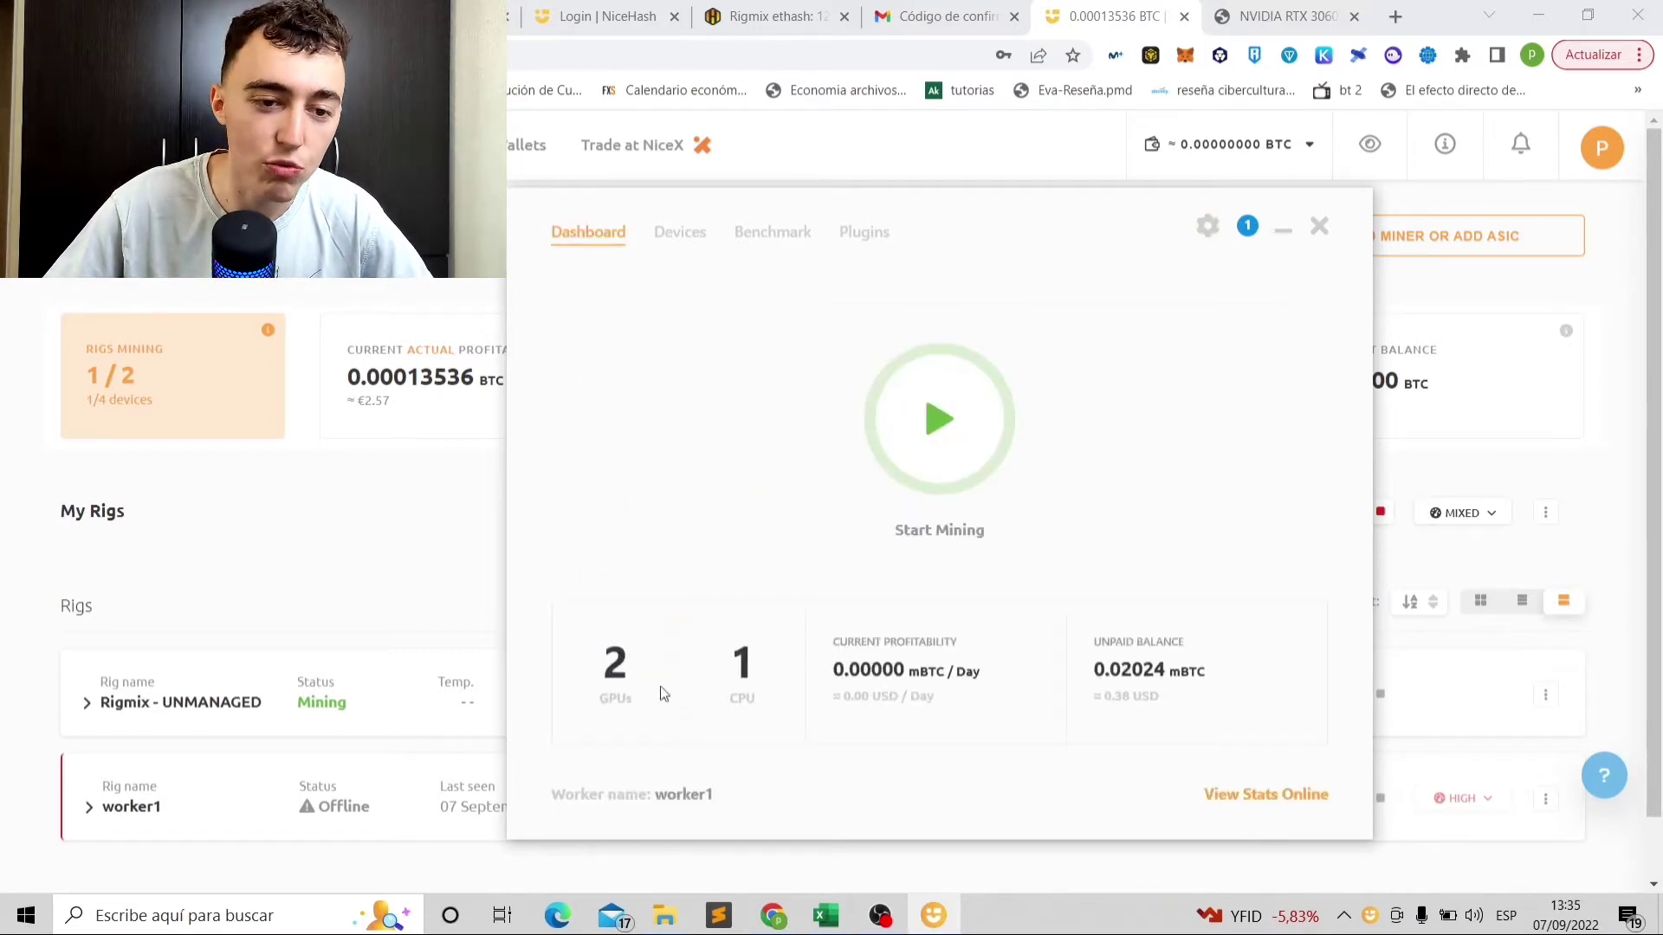
pyautogui.click(1247, 228)
pyautogui.click(1214, 227)
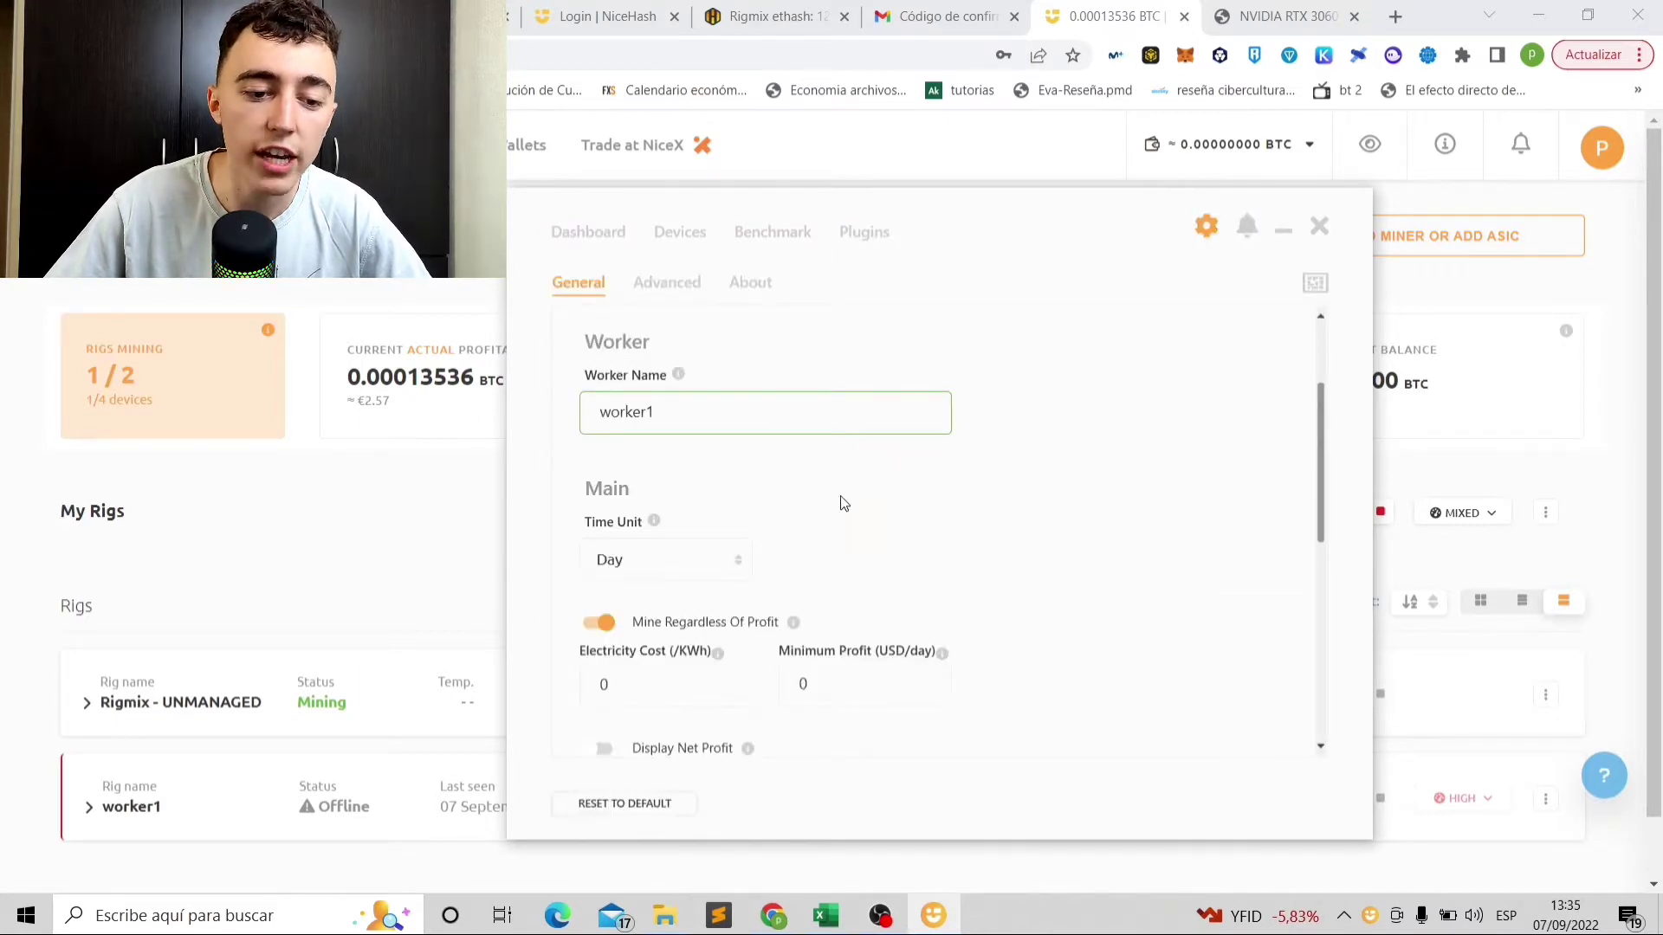
pyautogui.scroll(-5, 862, 520)
pyautogui.scroll(8, 718, 710)
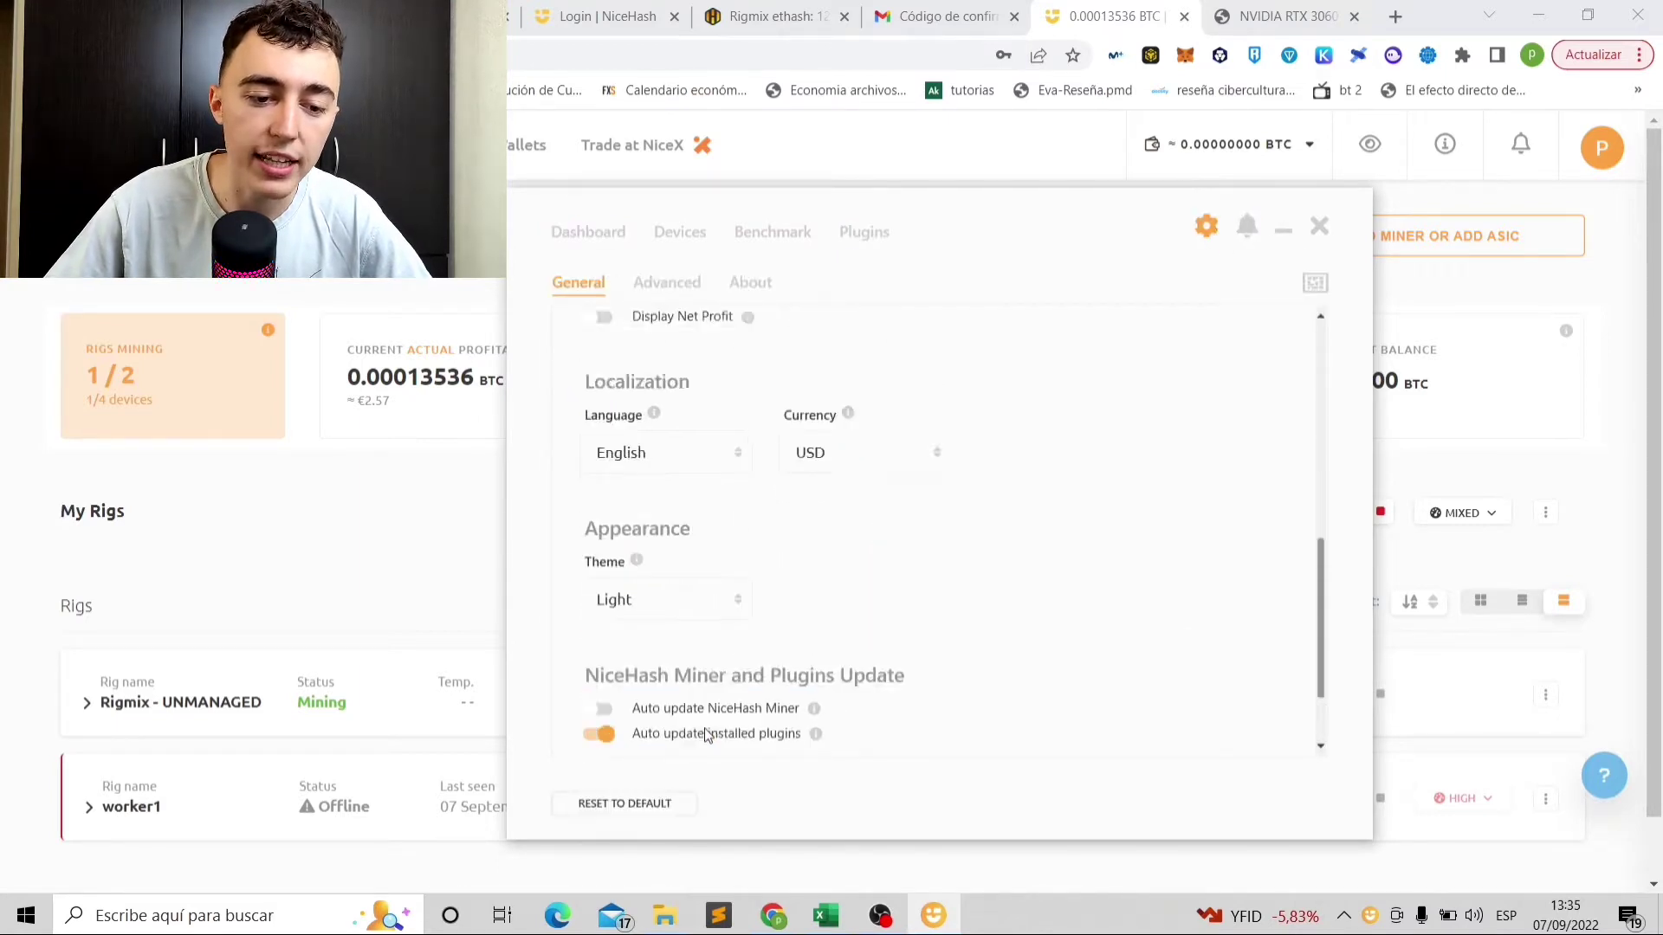
pyautogui.click(615, 235)
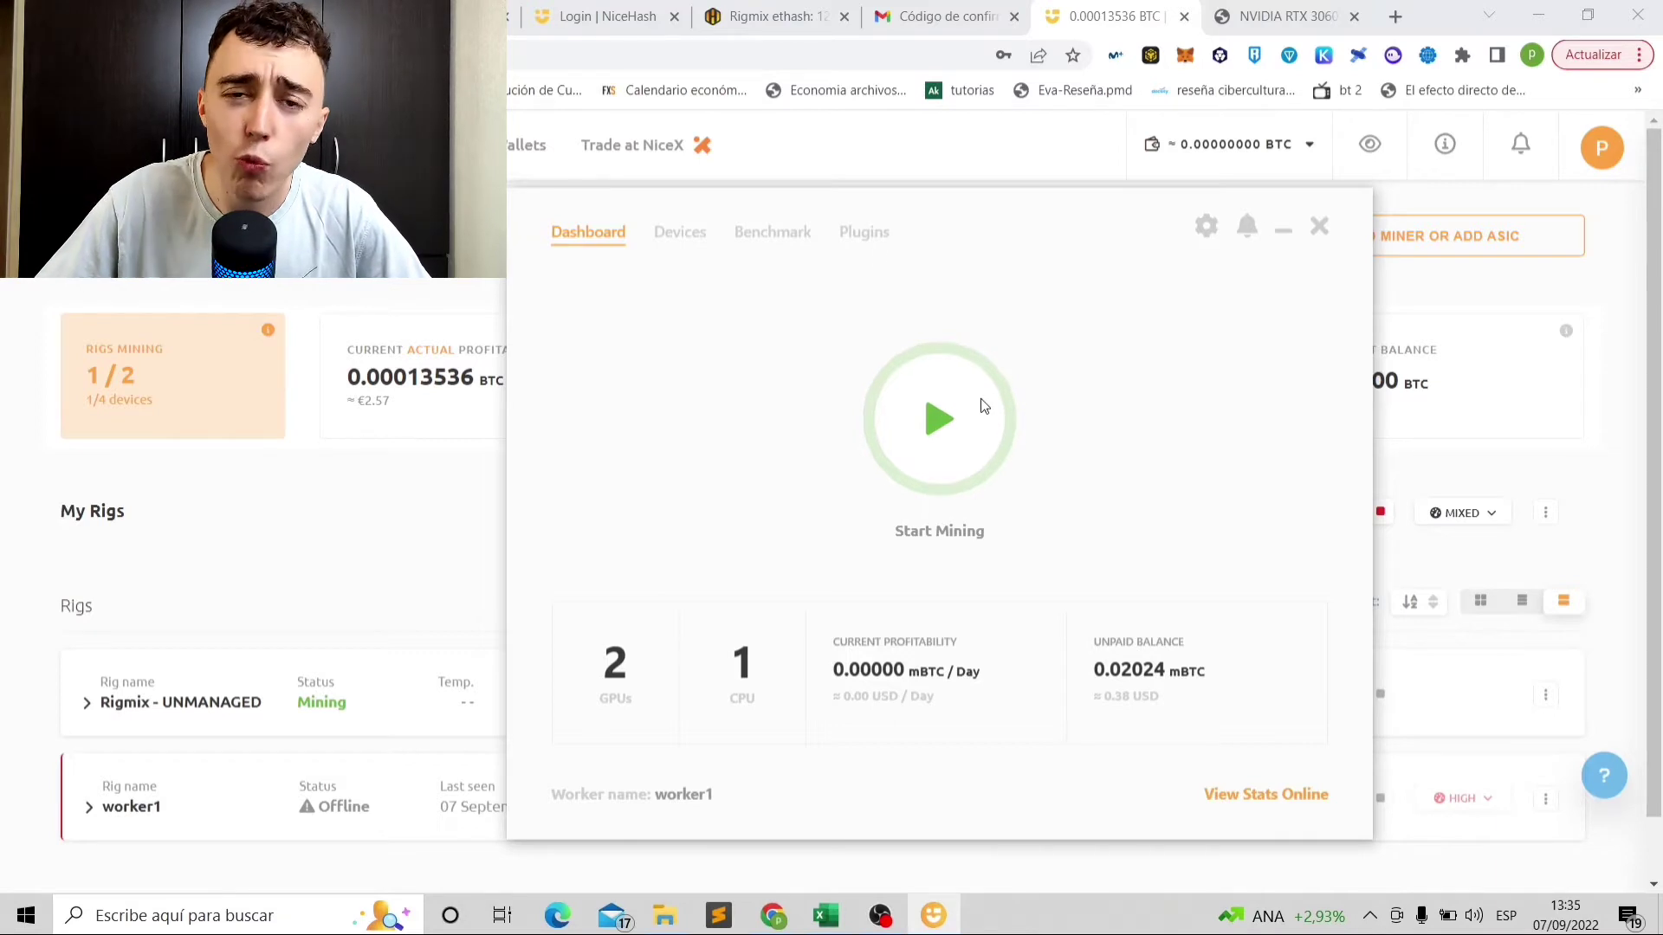
# Examine the status and enable switches of the CPU and both GPUs in the device list, and return to the dashboard.
pyautogui.click(693, 237)
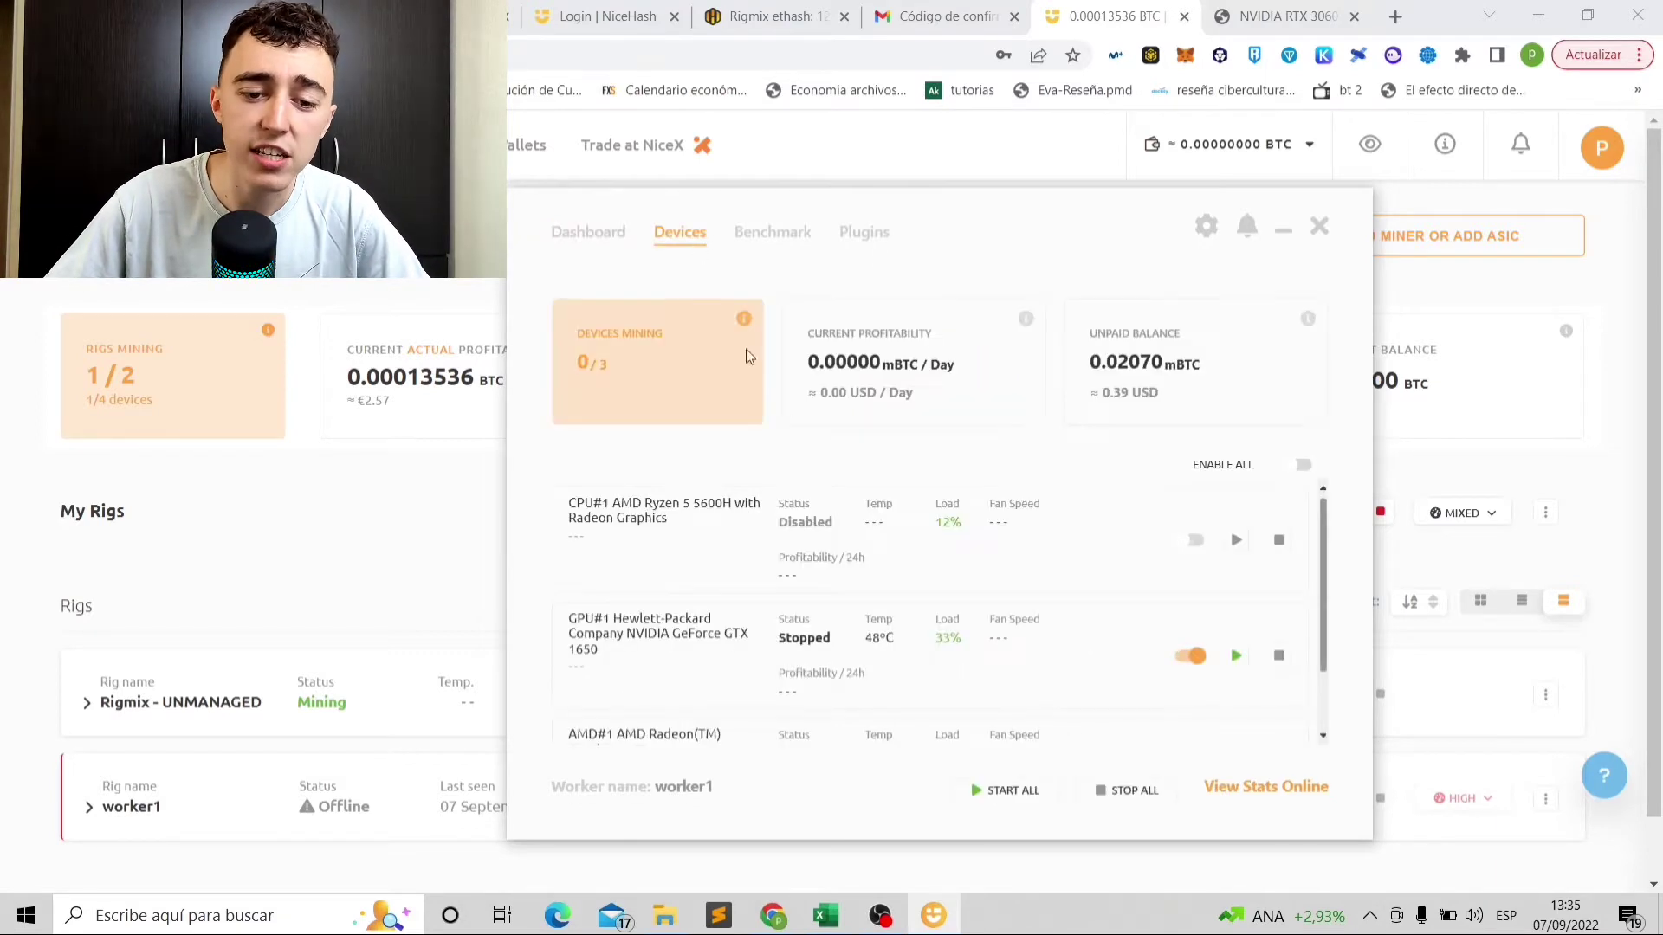
pyautogui.scroll(-2, 750, 641)
pyautogui.scroll(2, 743, 653)
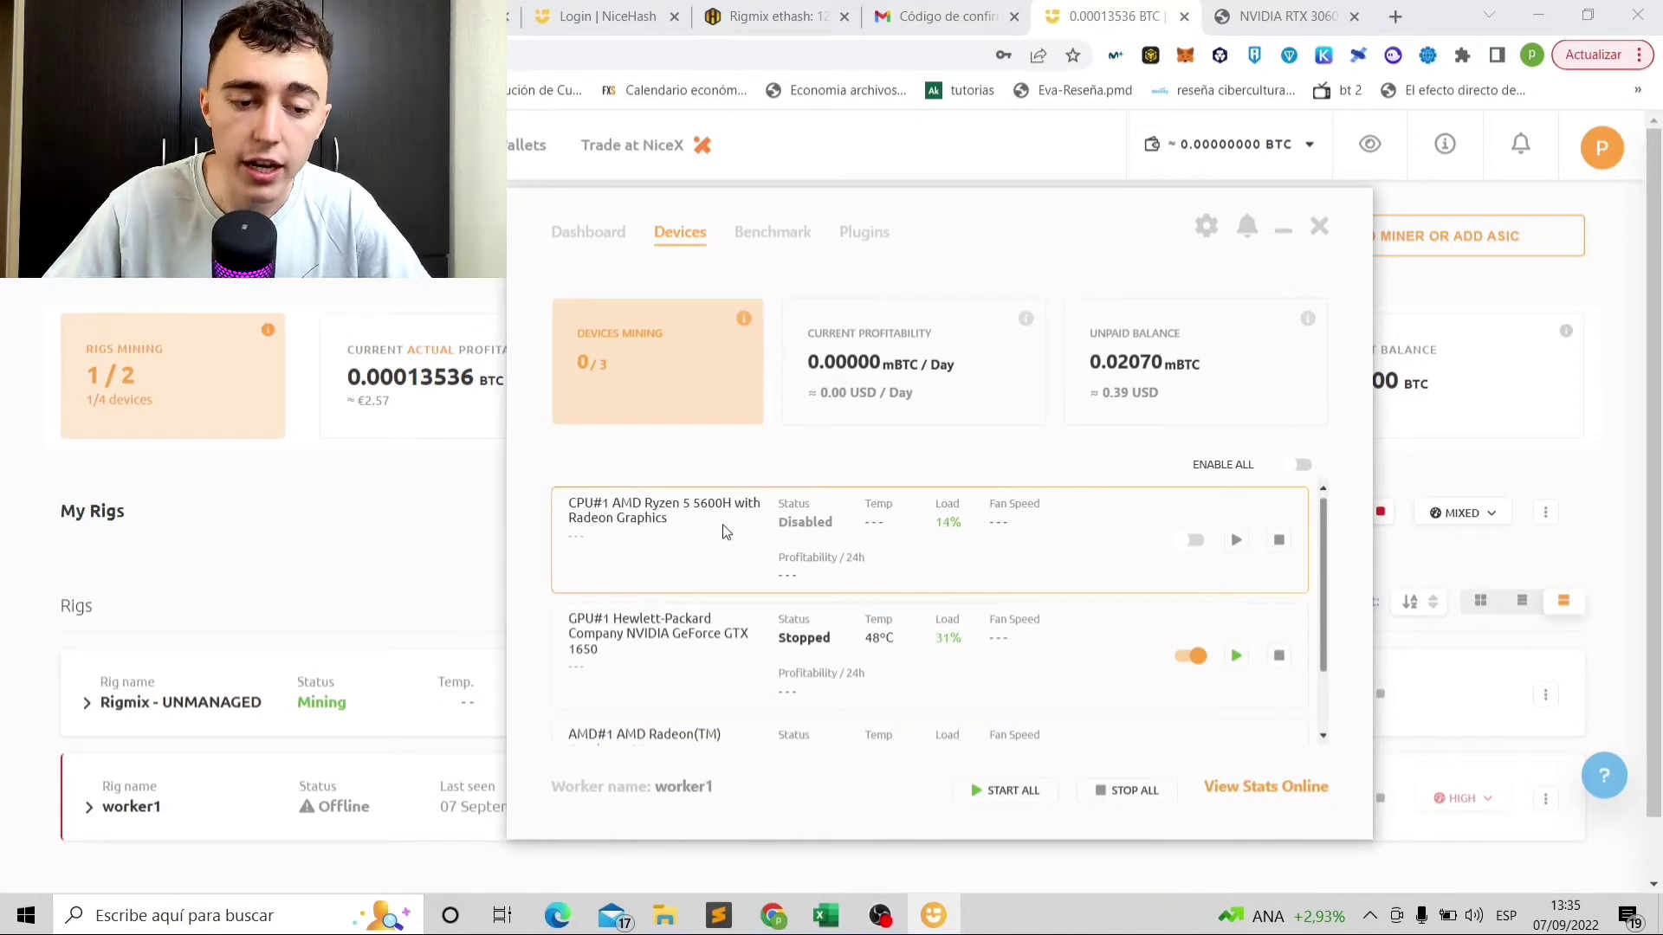
pyautogui.scroll(-2, 727, 531)
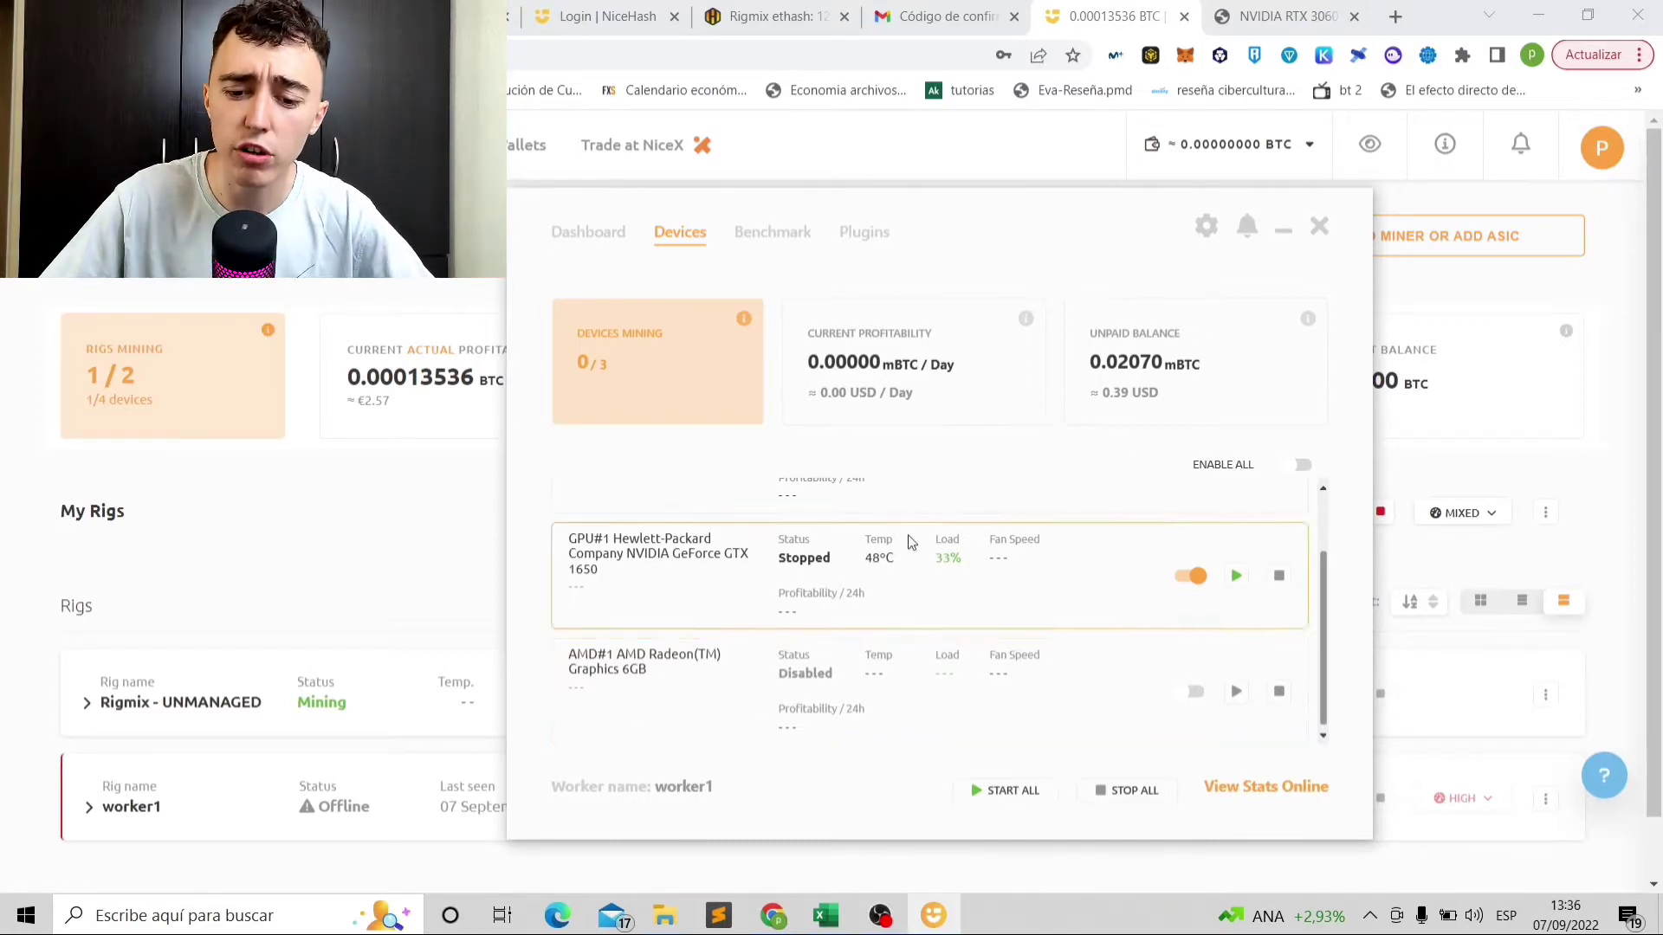
pyautogui.click(1194, 692)
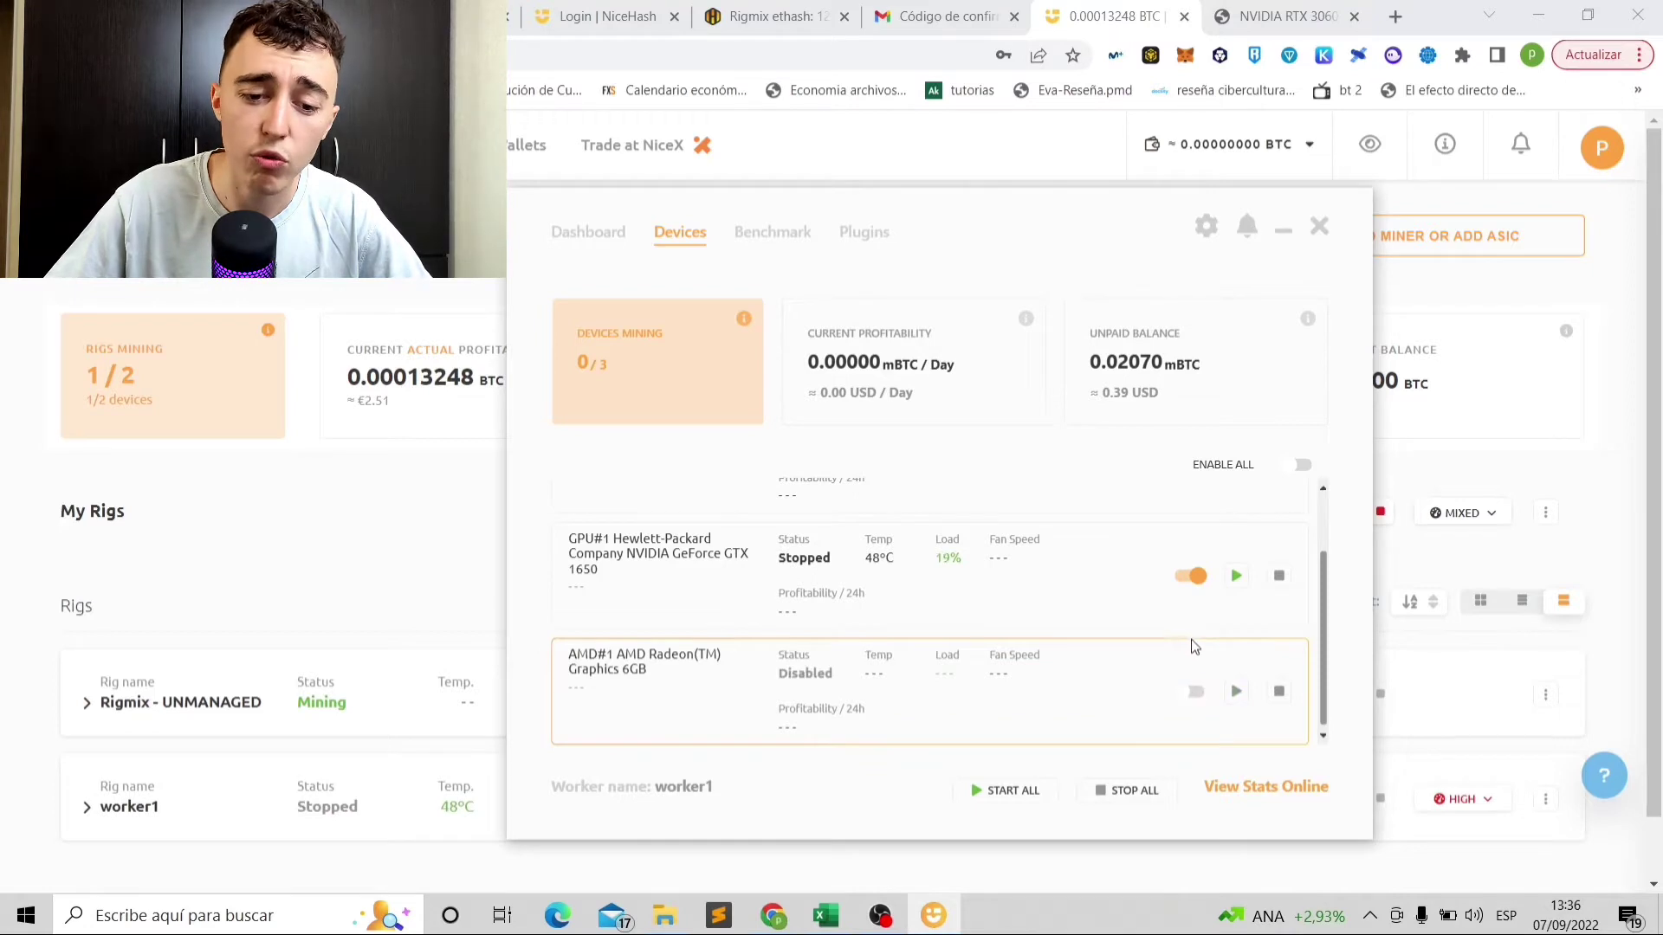
pyautogui.scroll(2, 1173, 563)
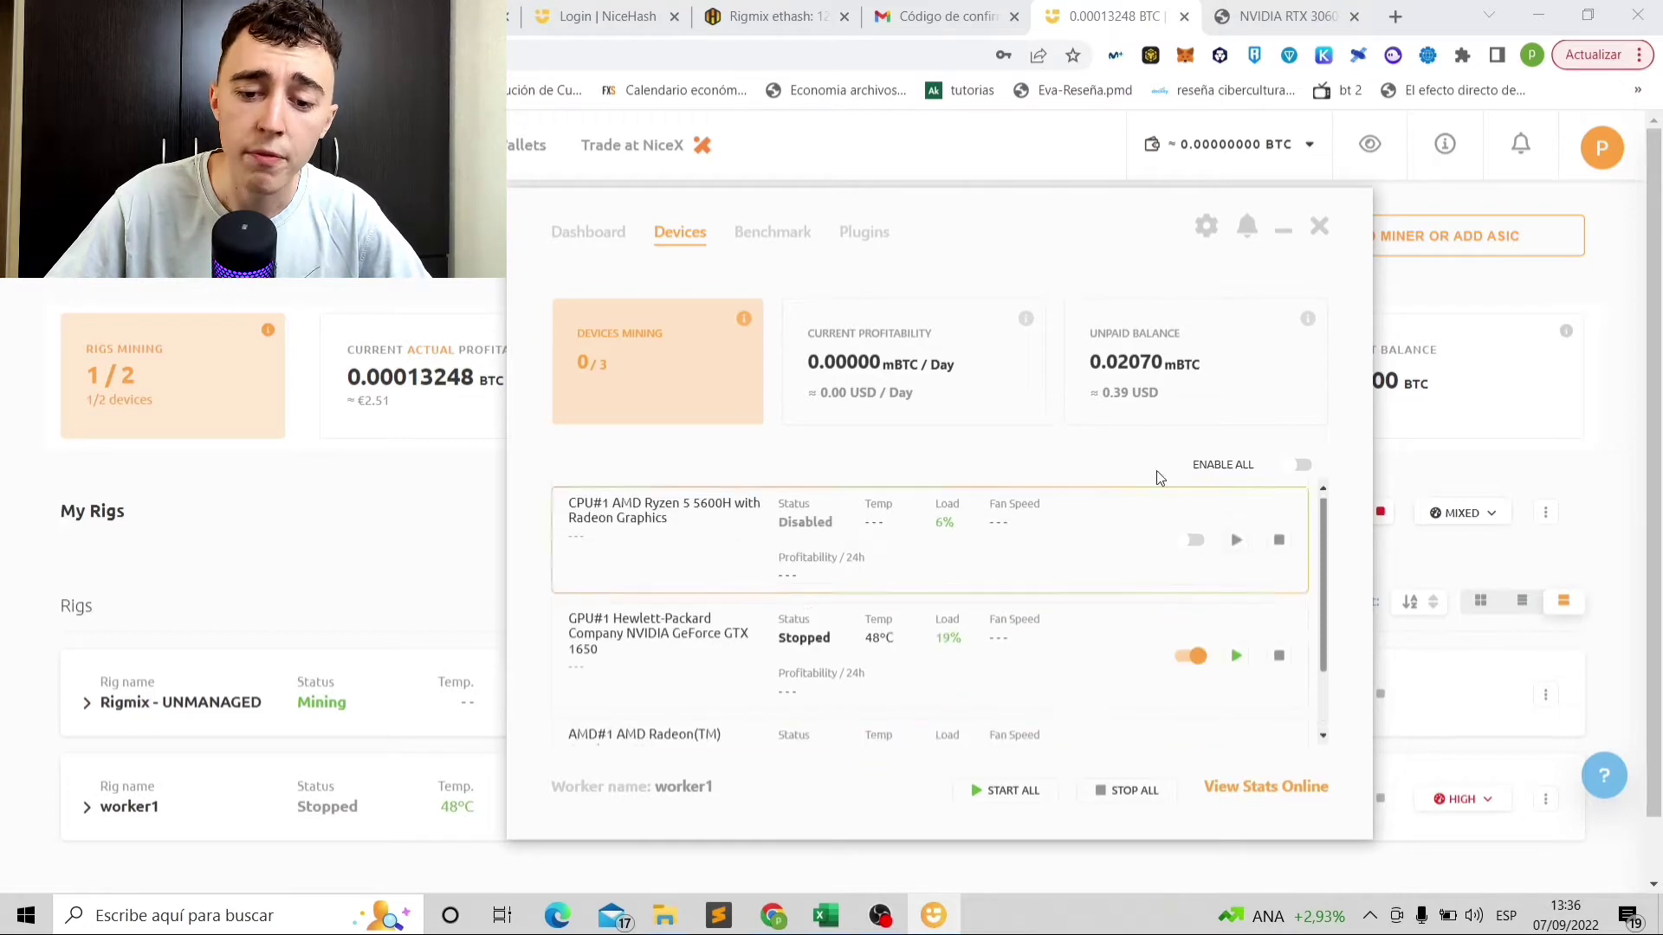
pyautogui.click(1187, 539)
pyautogui.click(1199, 541)
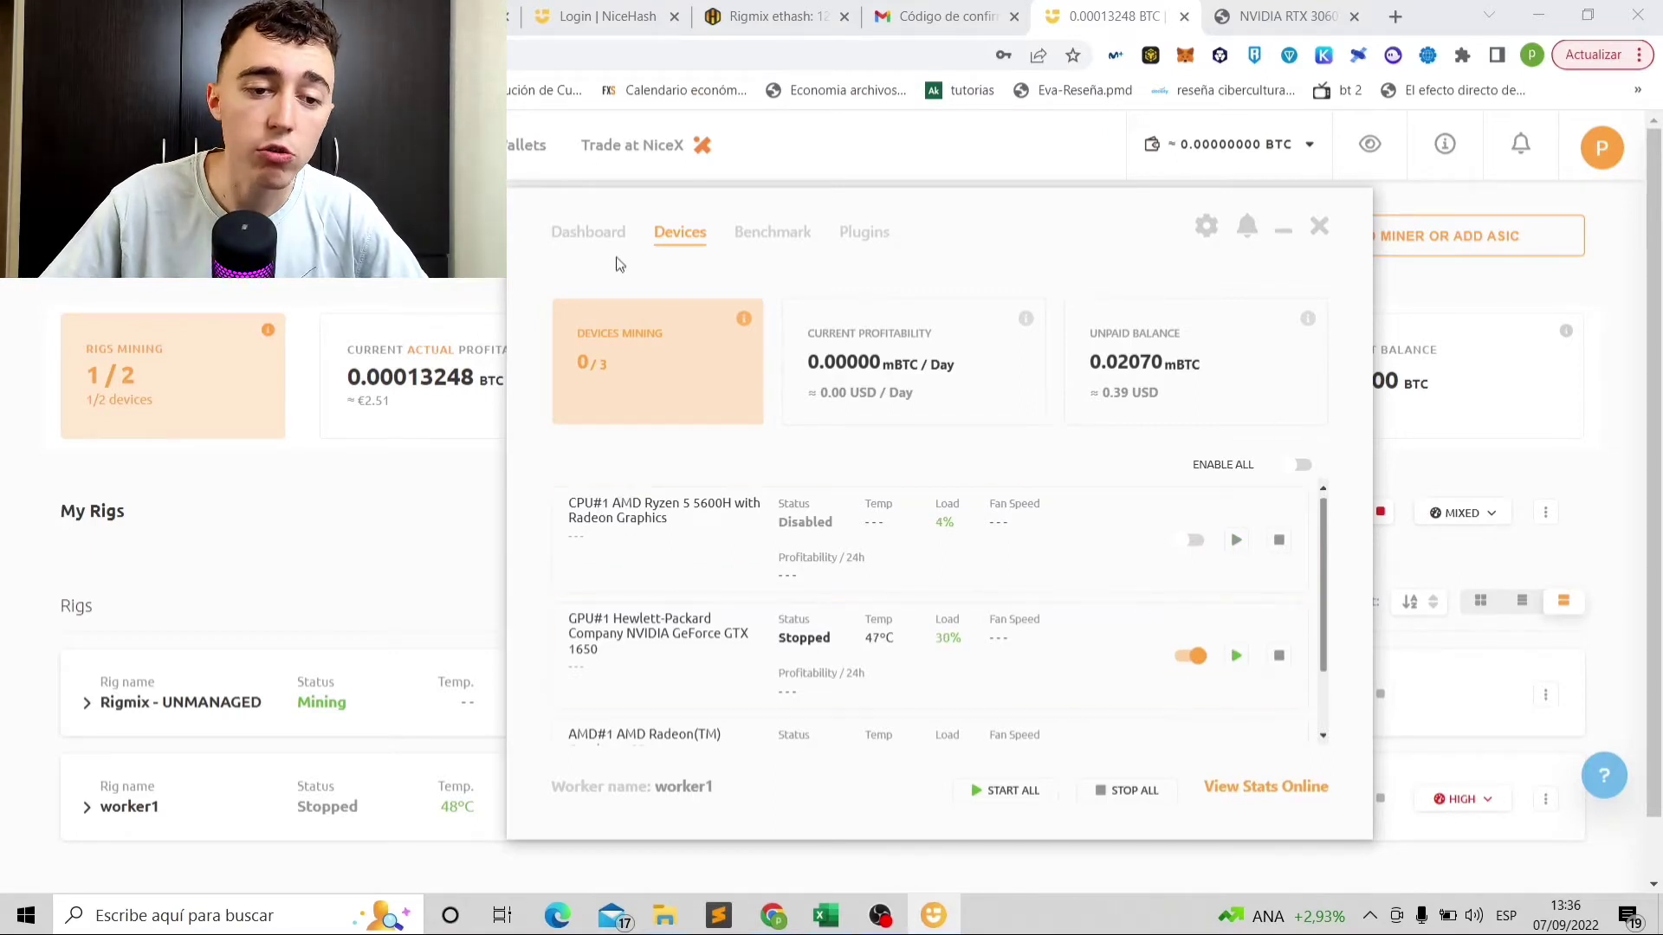
pyautogui.scroll(-1, 1161, 619)
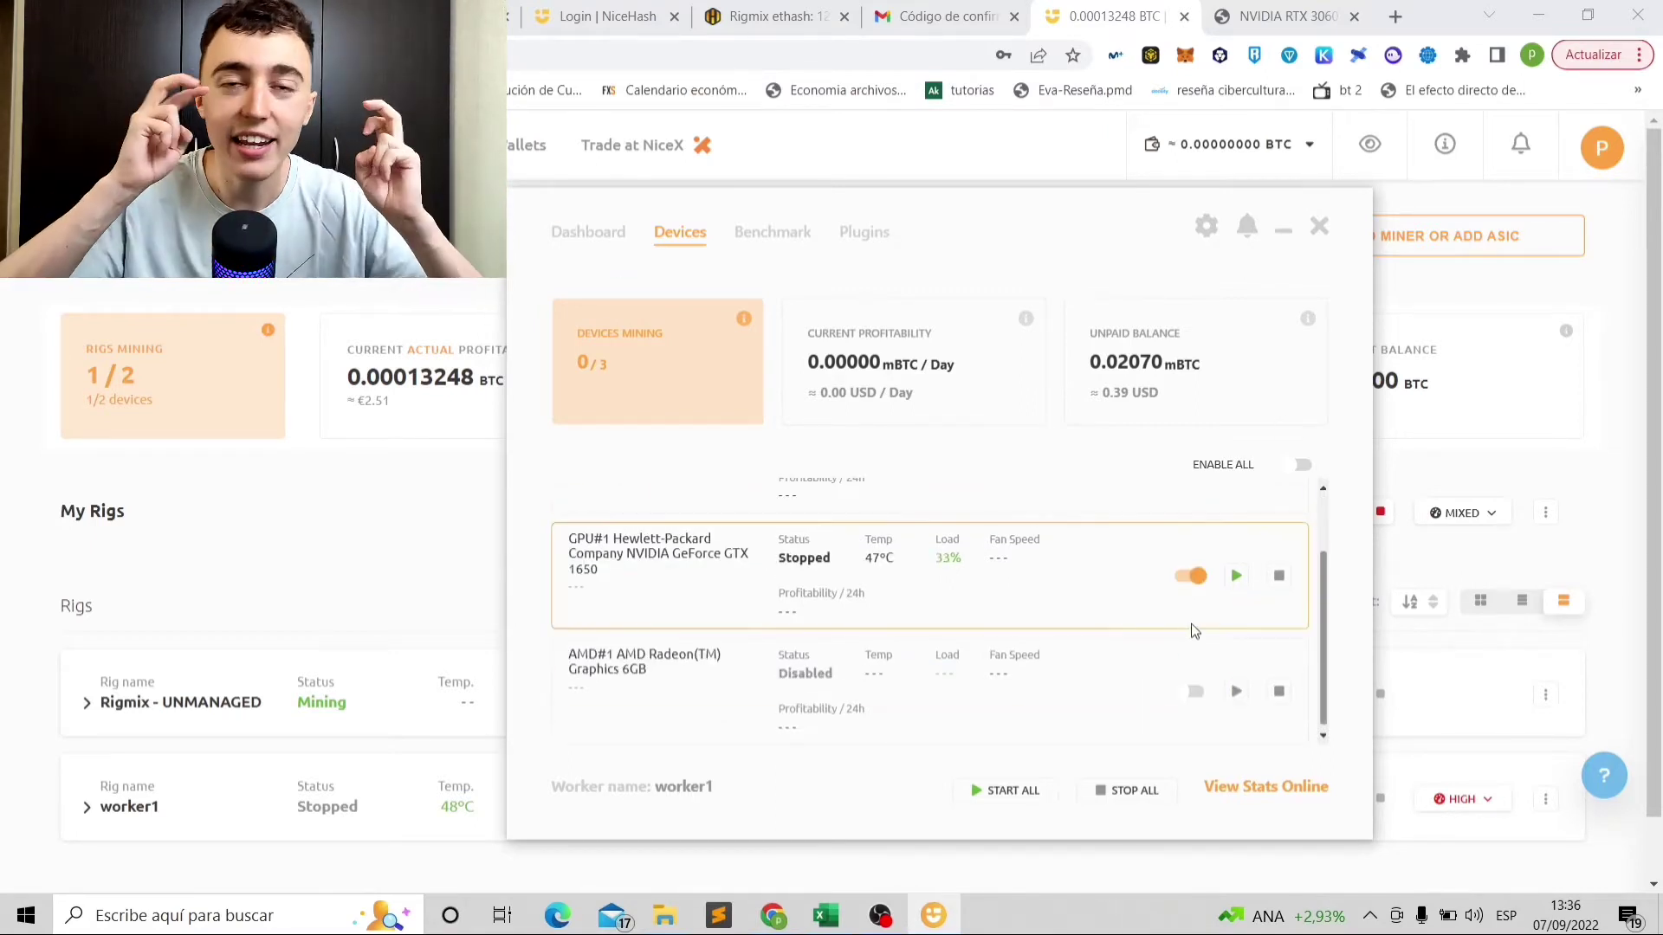
pyautogui.scroll(1, 1083, 571)
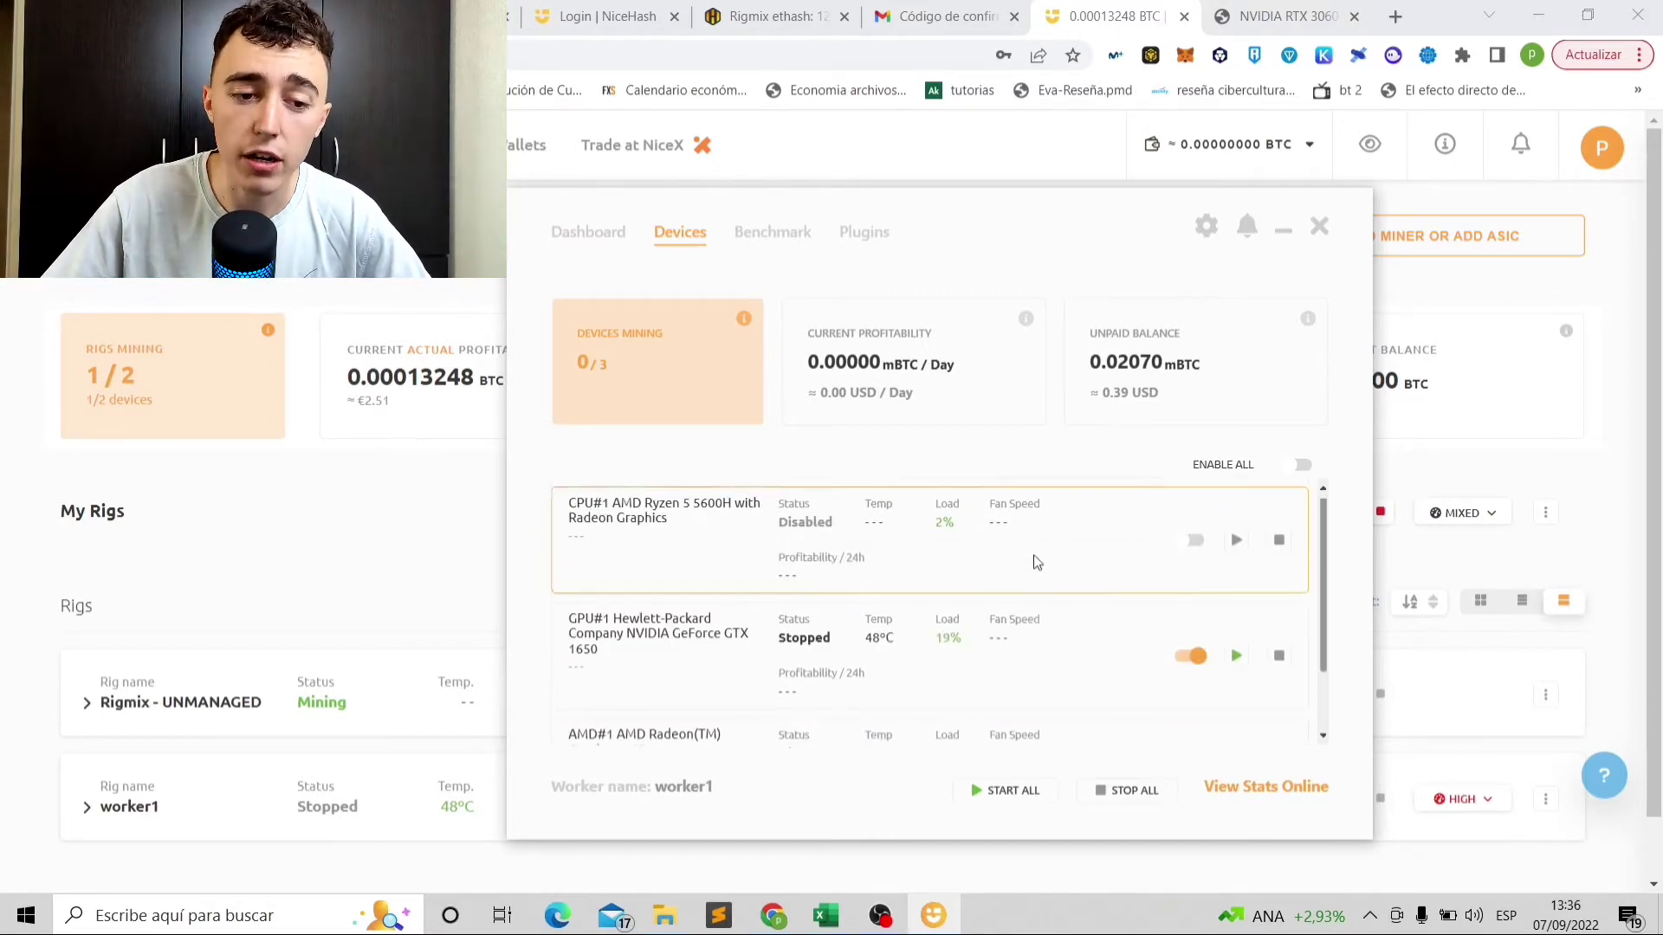
pyautogui.click(594, 231)
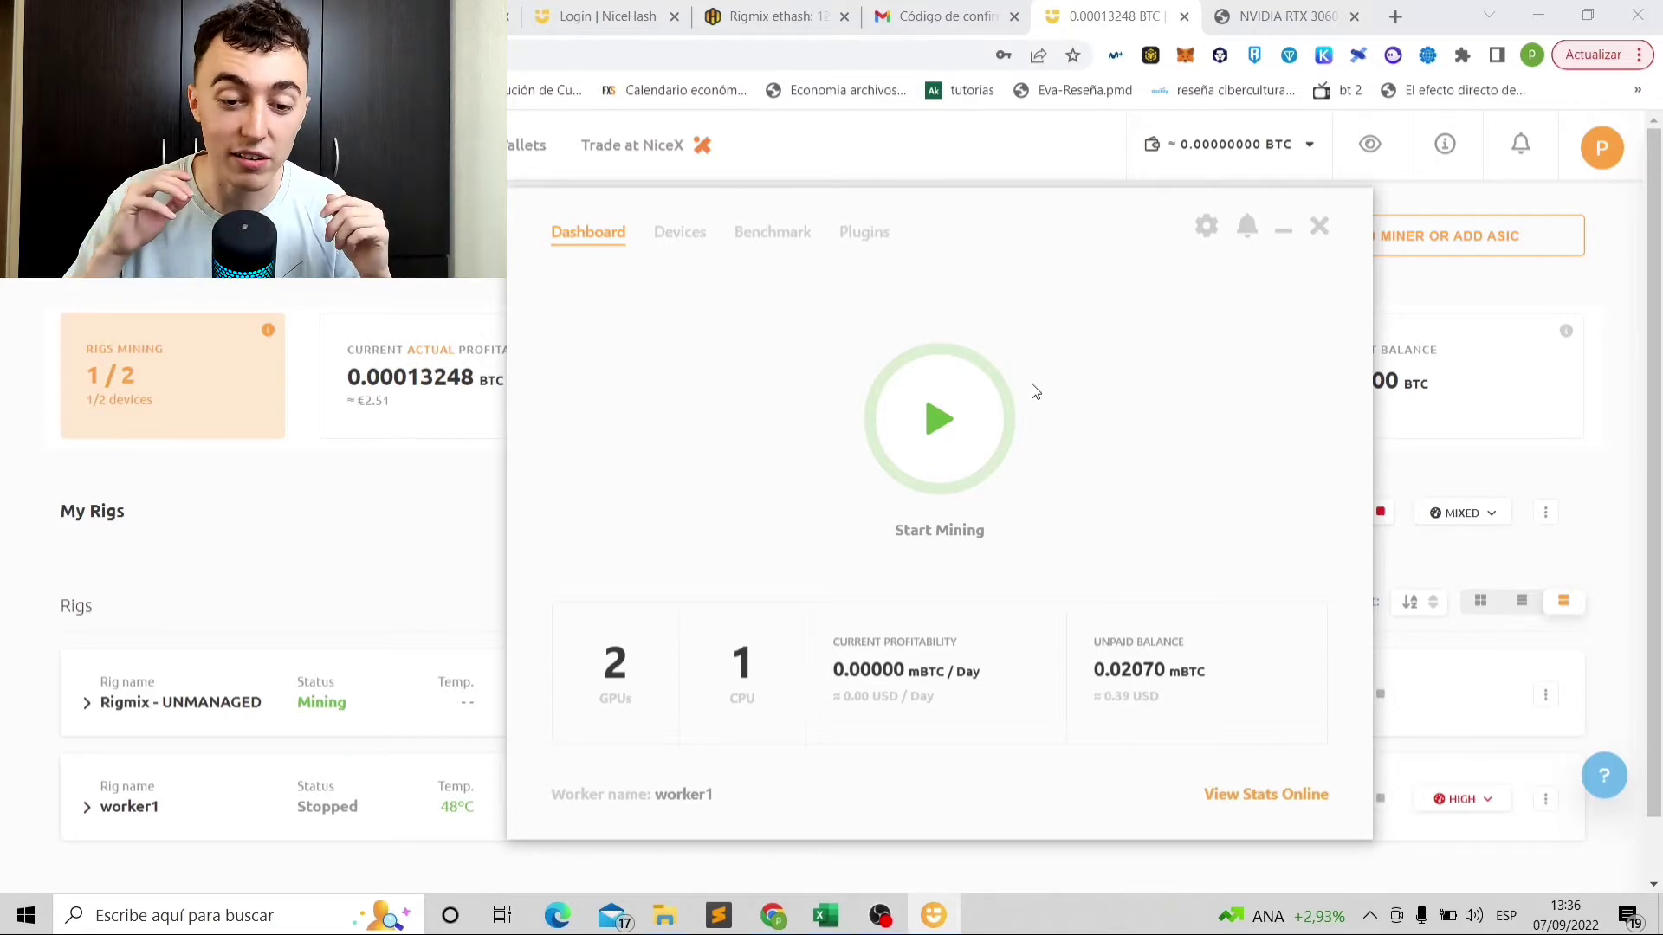
# Minimize the miner, open the Bitcoin withdrawal form and try to add a new withdrawal address, dismissing the two-factor authentication setup.
pyautogui.click(1284, 234)
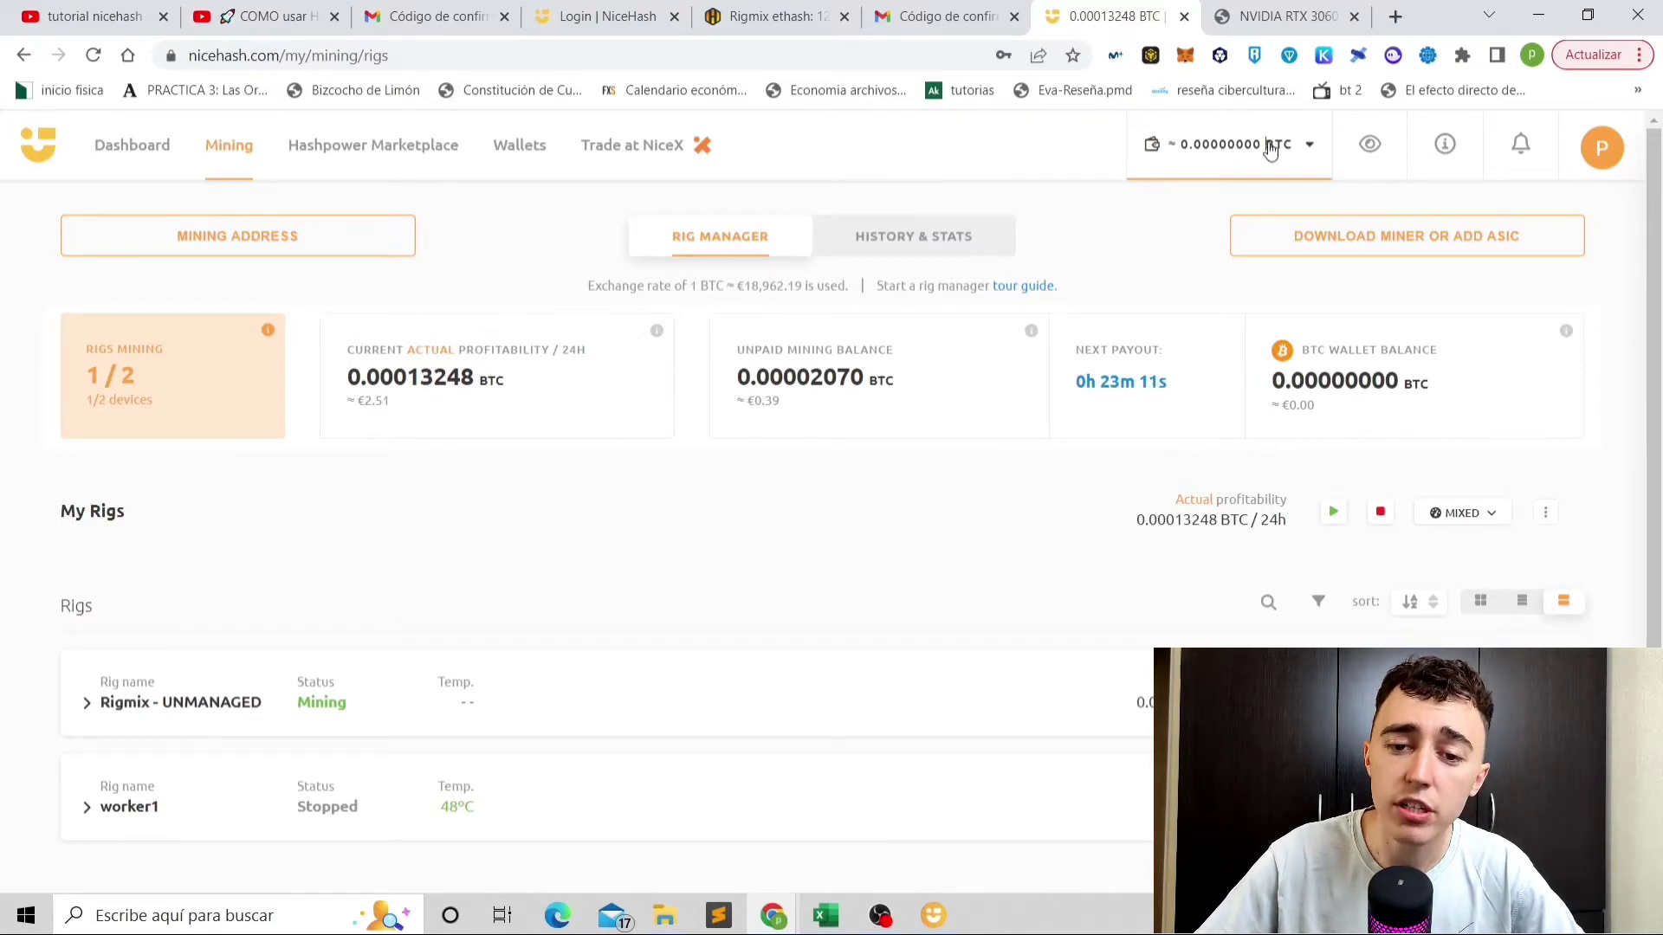
pyautogui.click(1271, 146)
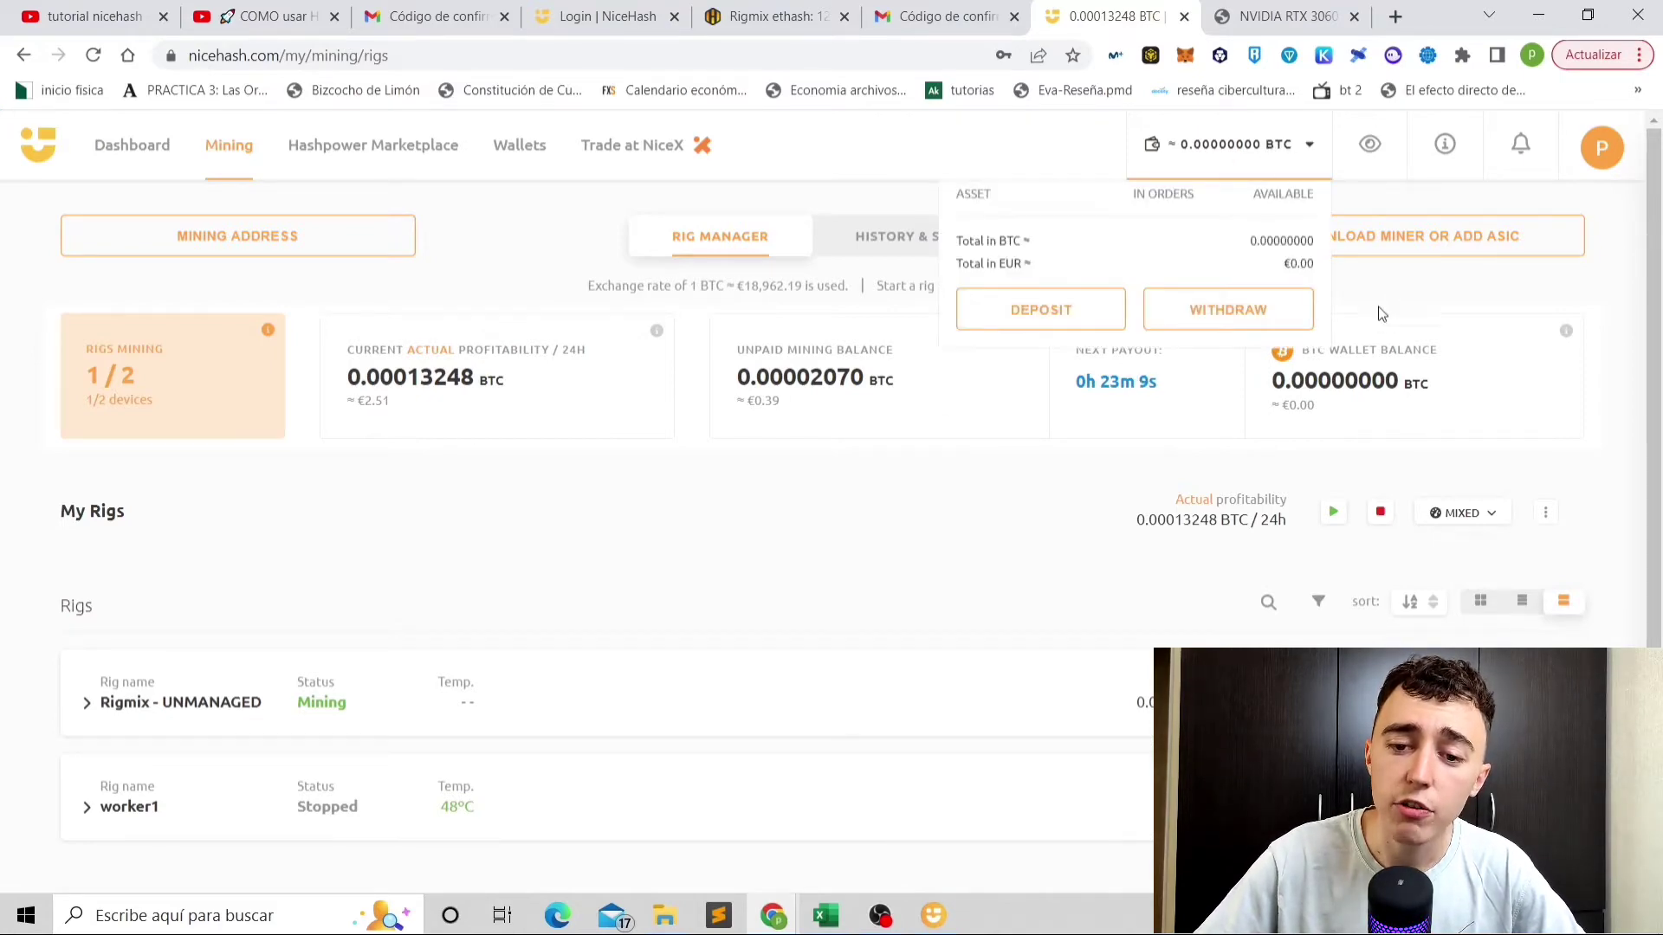
pyautogui.click(1228, 312)
pyautogui.click(584, 454)
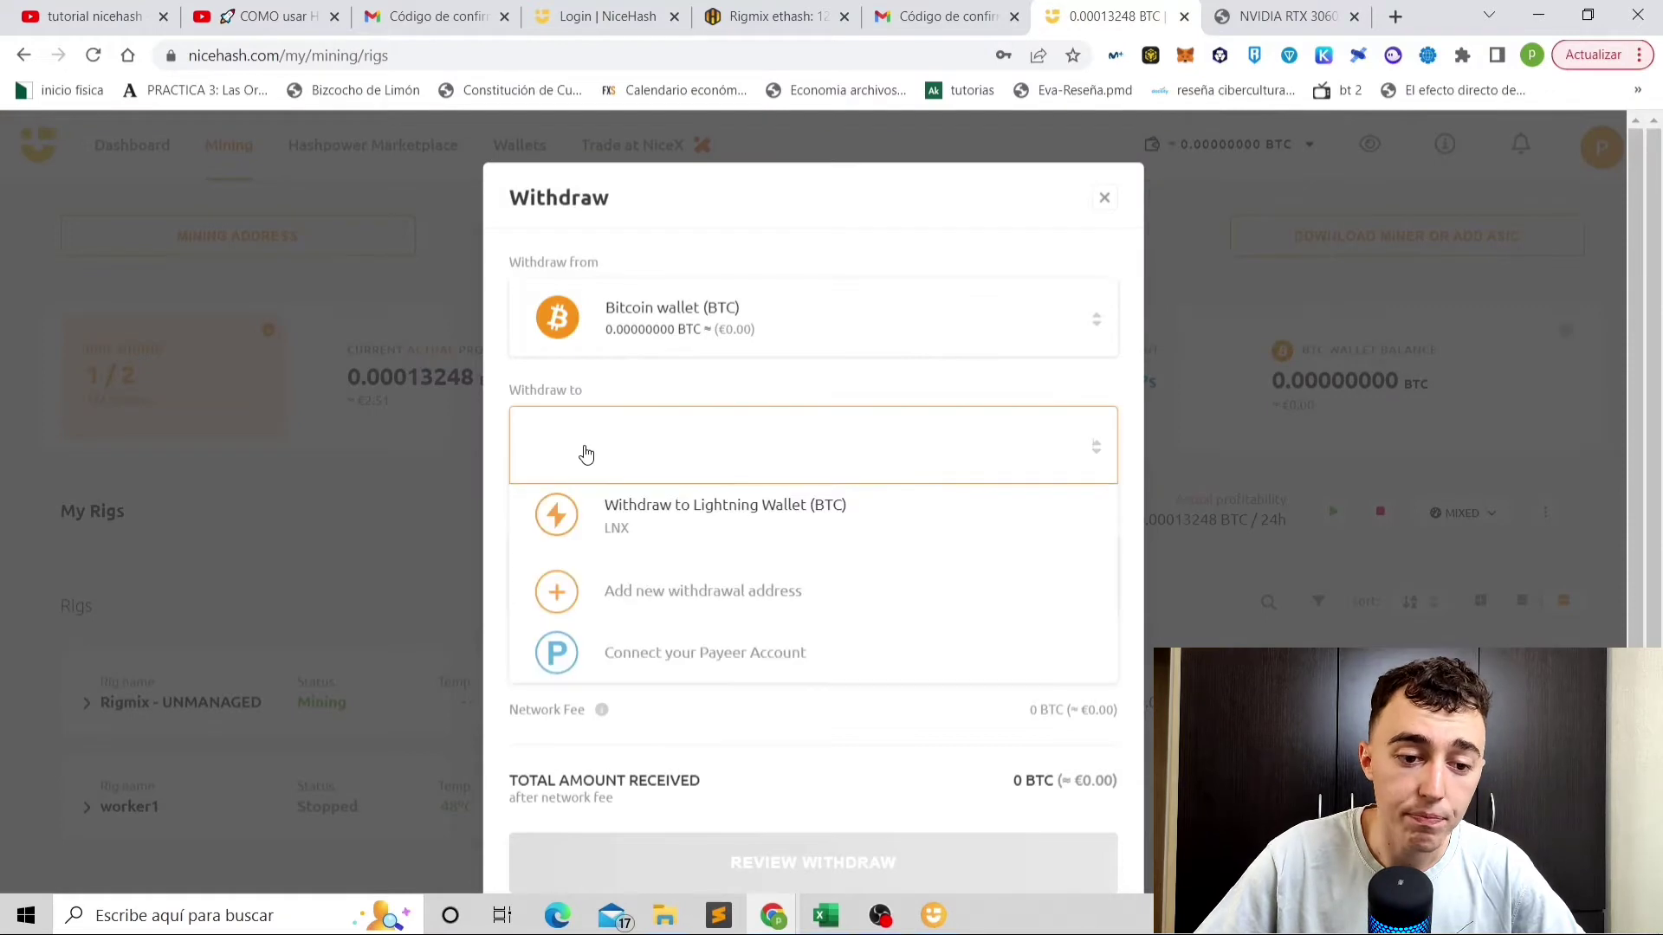
pyautogui.click(770, 606)
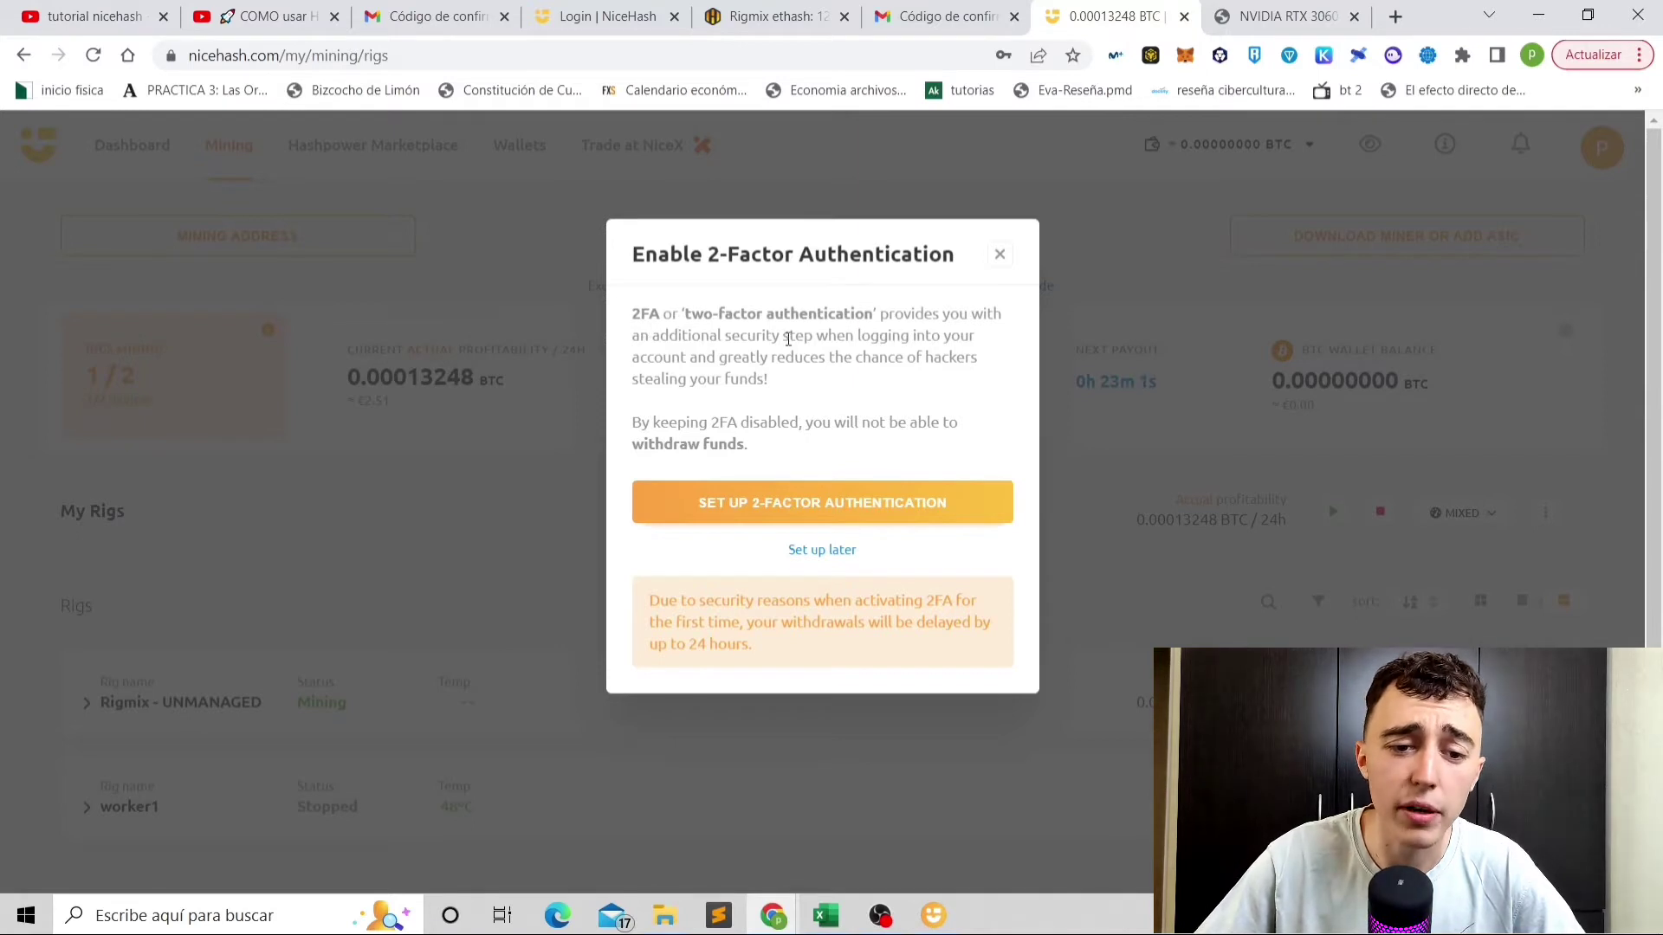
pyautogui.click(1003, 259)
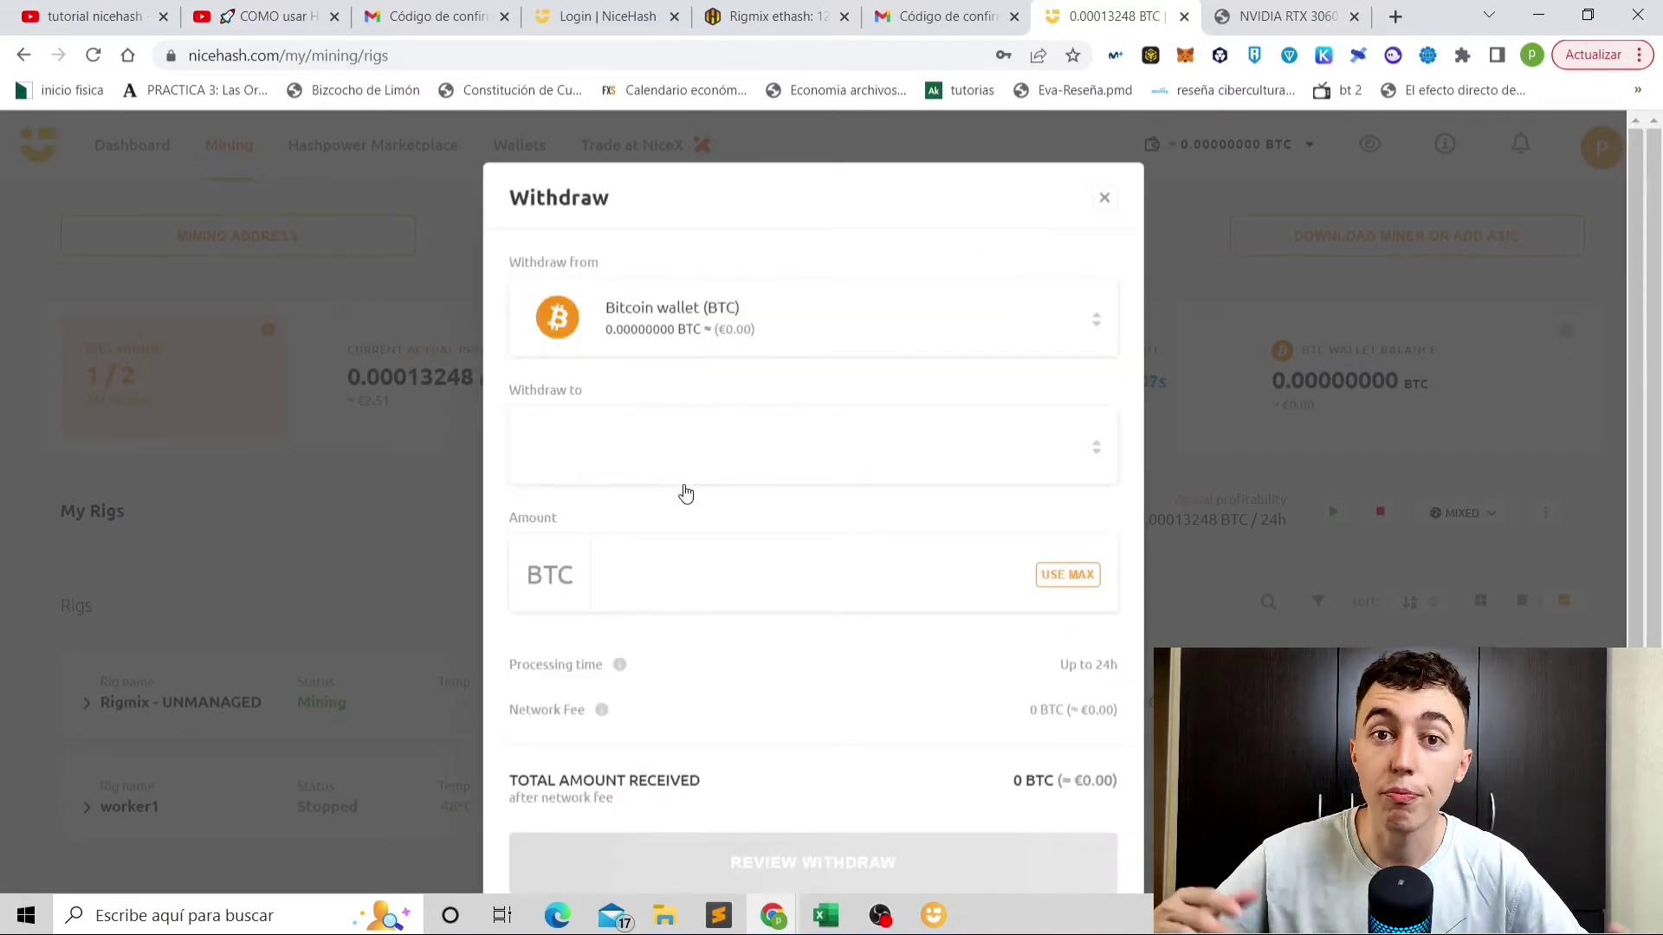
# Set the BTC withdrawal amount to the maximum available.
pyautogui.scroll(-1, 698, 494)
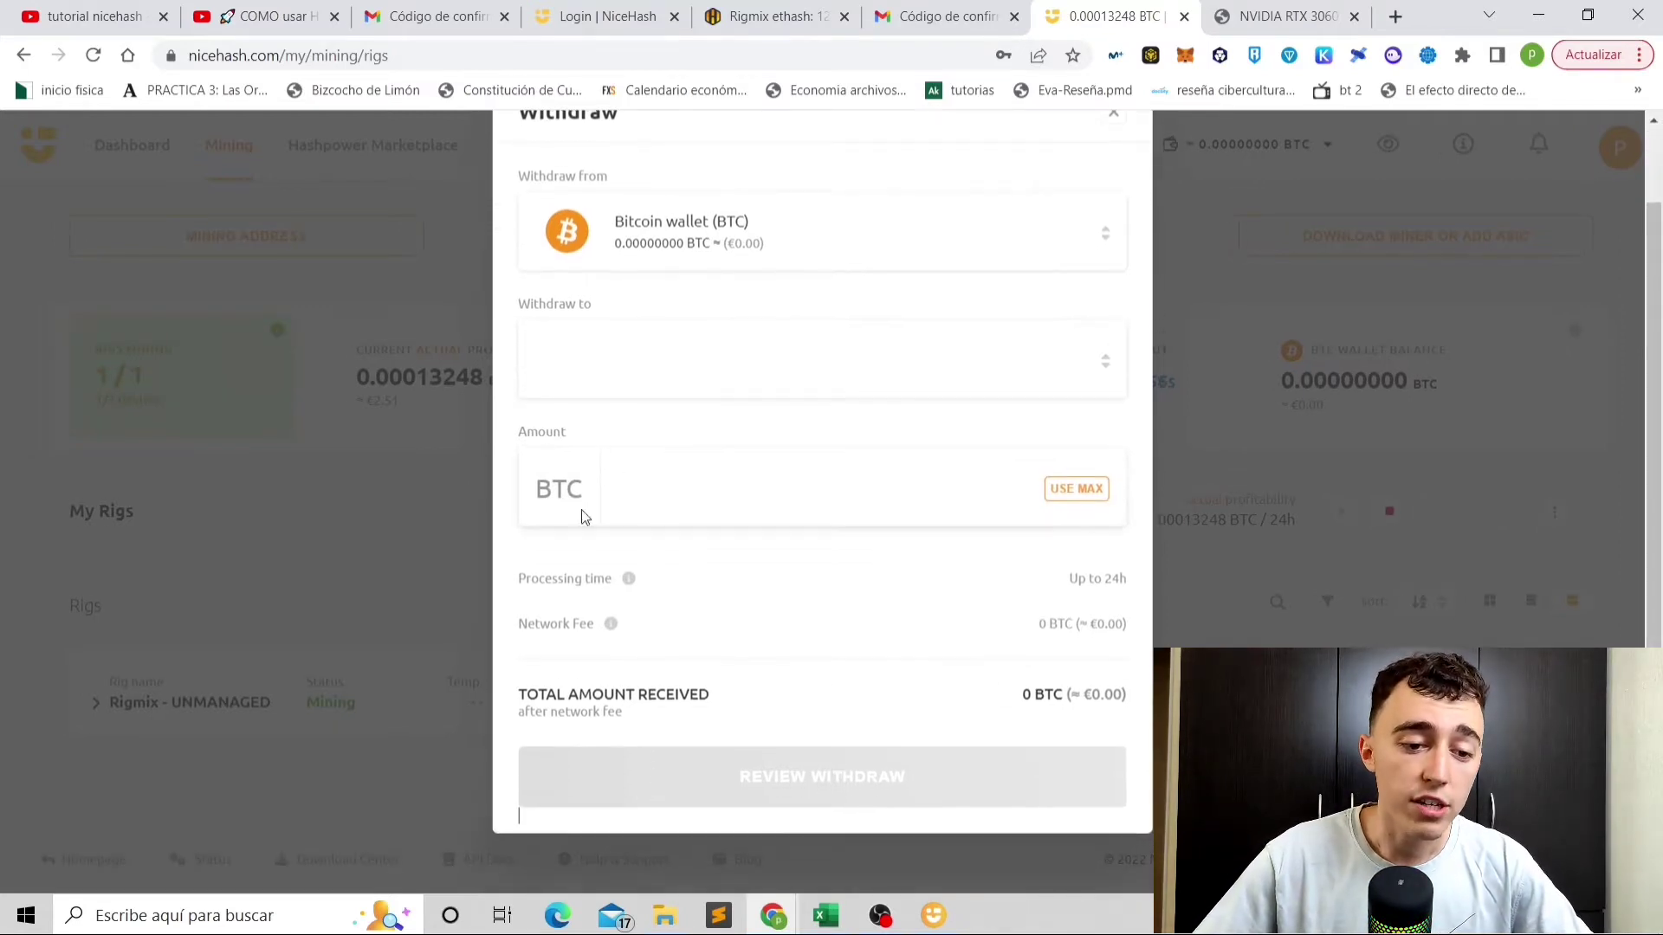
pyautogui.click(595, 494)
pyautogui.click(1077, 488)
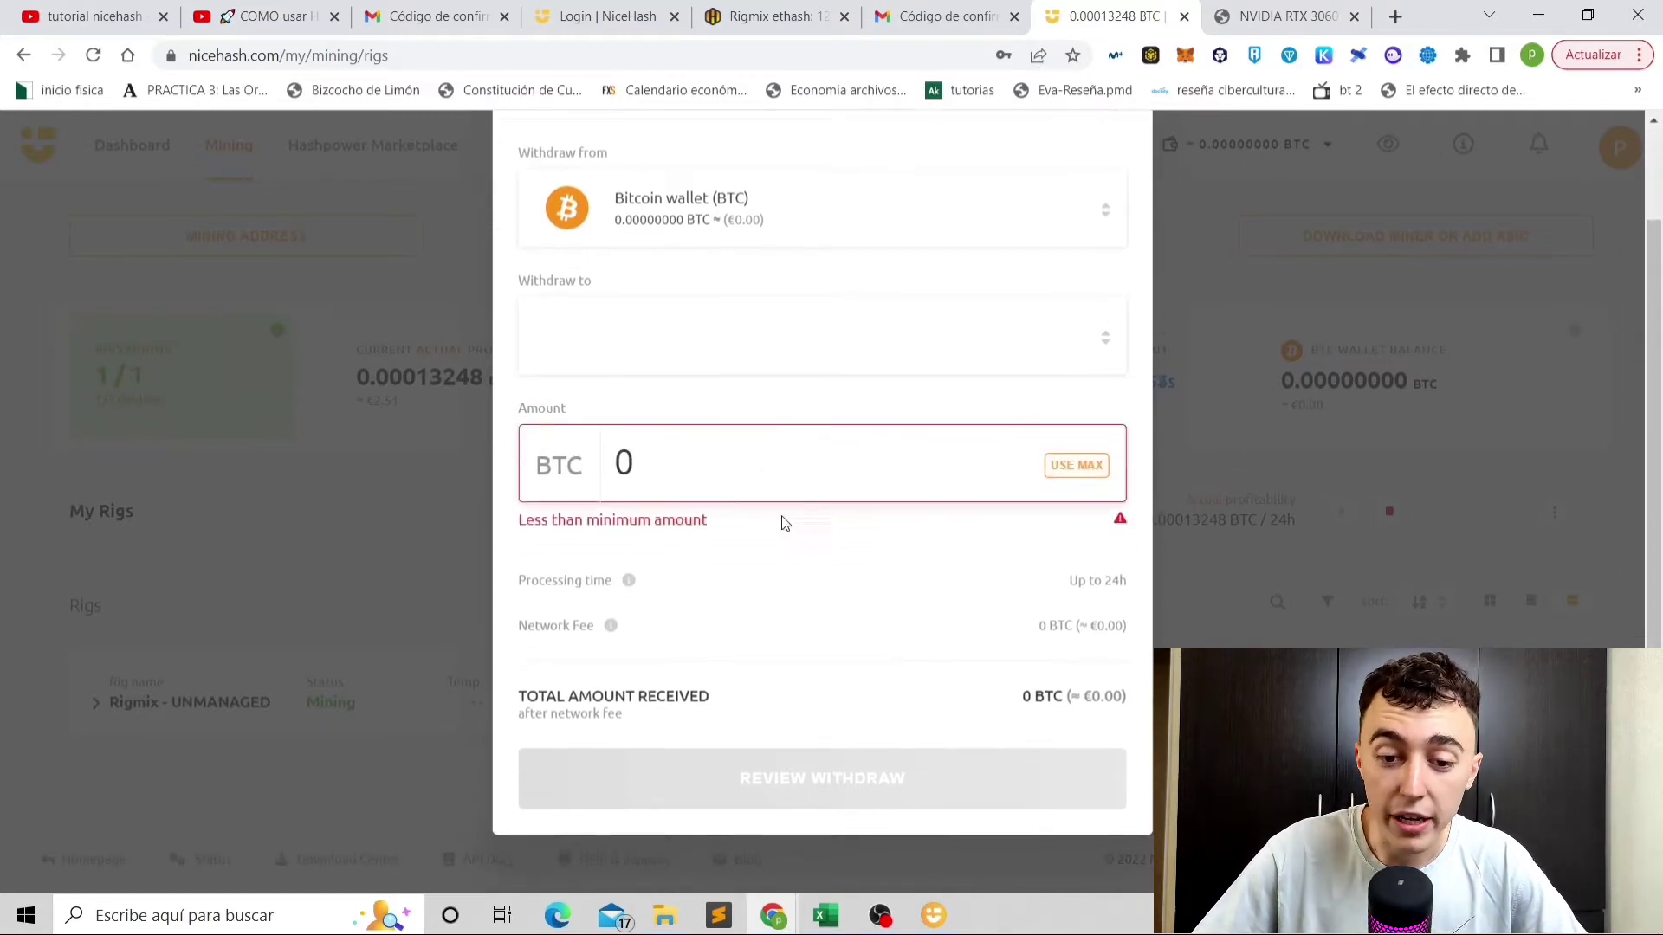
# Review the withdrawal's processing time, network fee and total received, close the form, and check the time until the next payout.
pyautogui.scroll(-1, 796, 520)
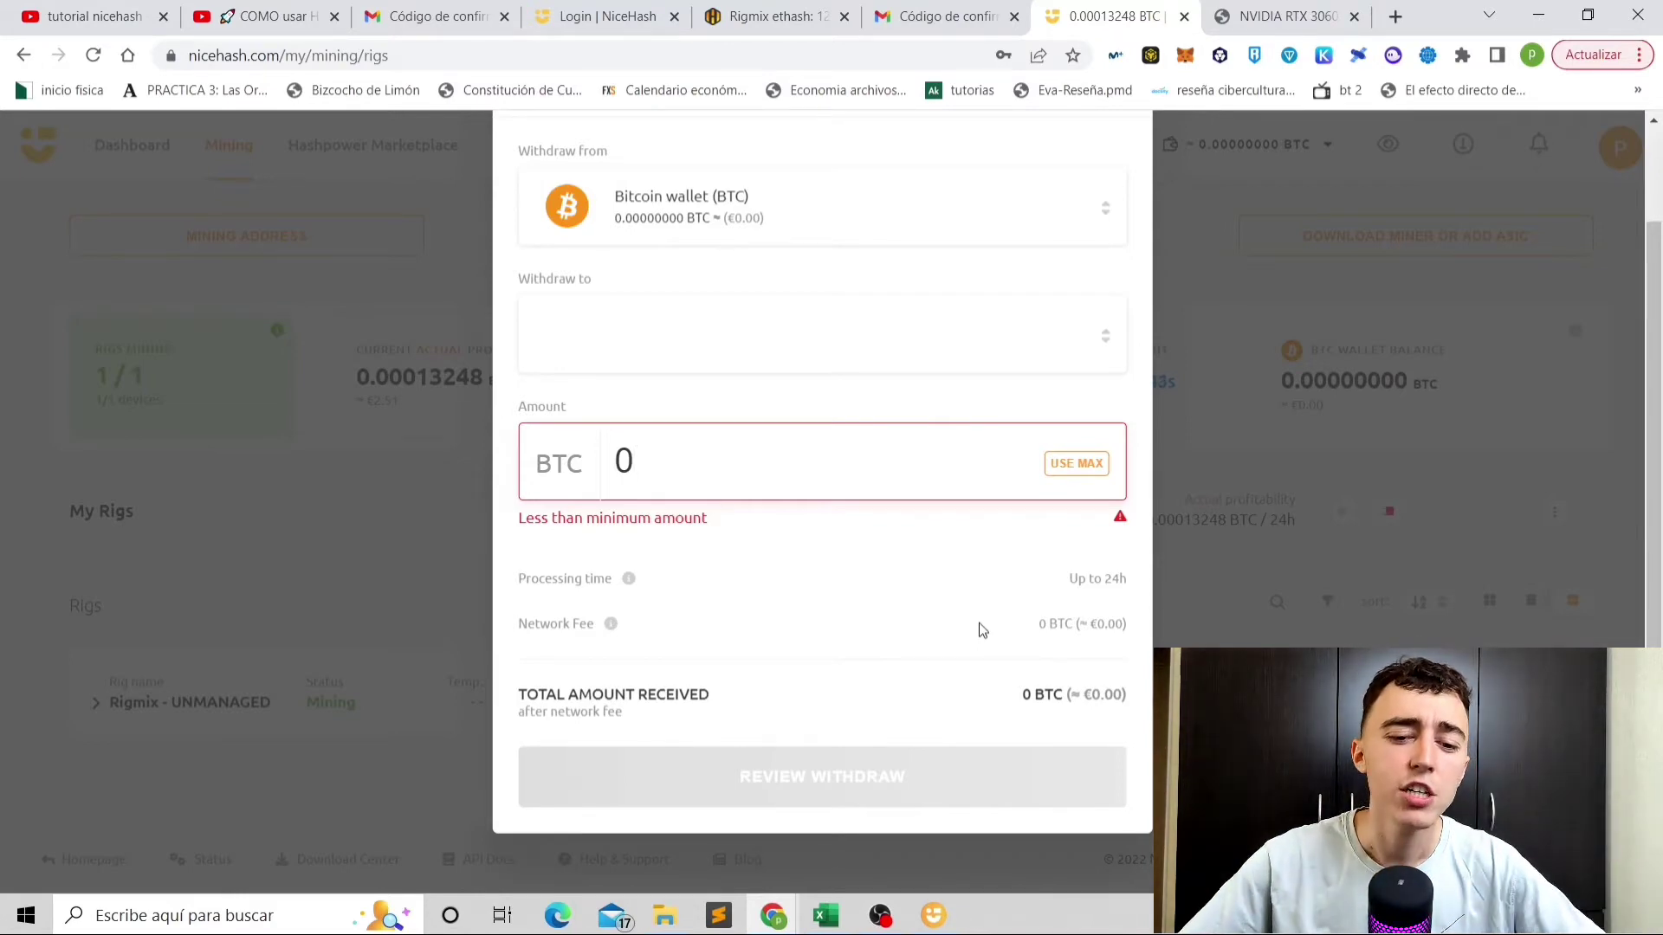
pyautogui.scroll(2, 978, 625)
pyautogui.click(1113, 198)
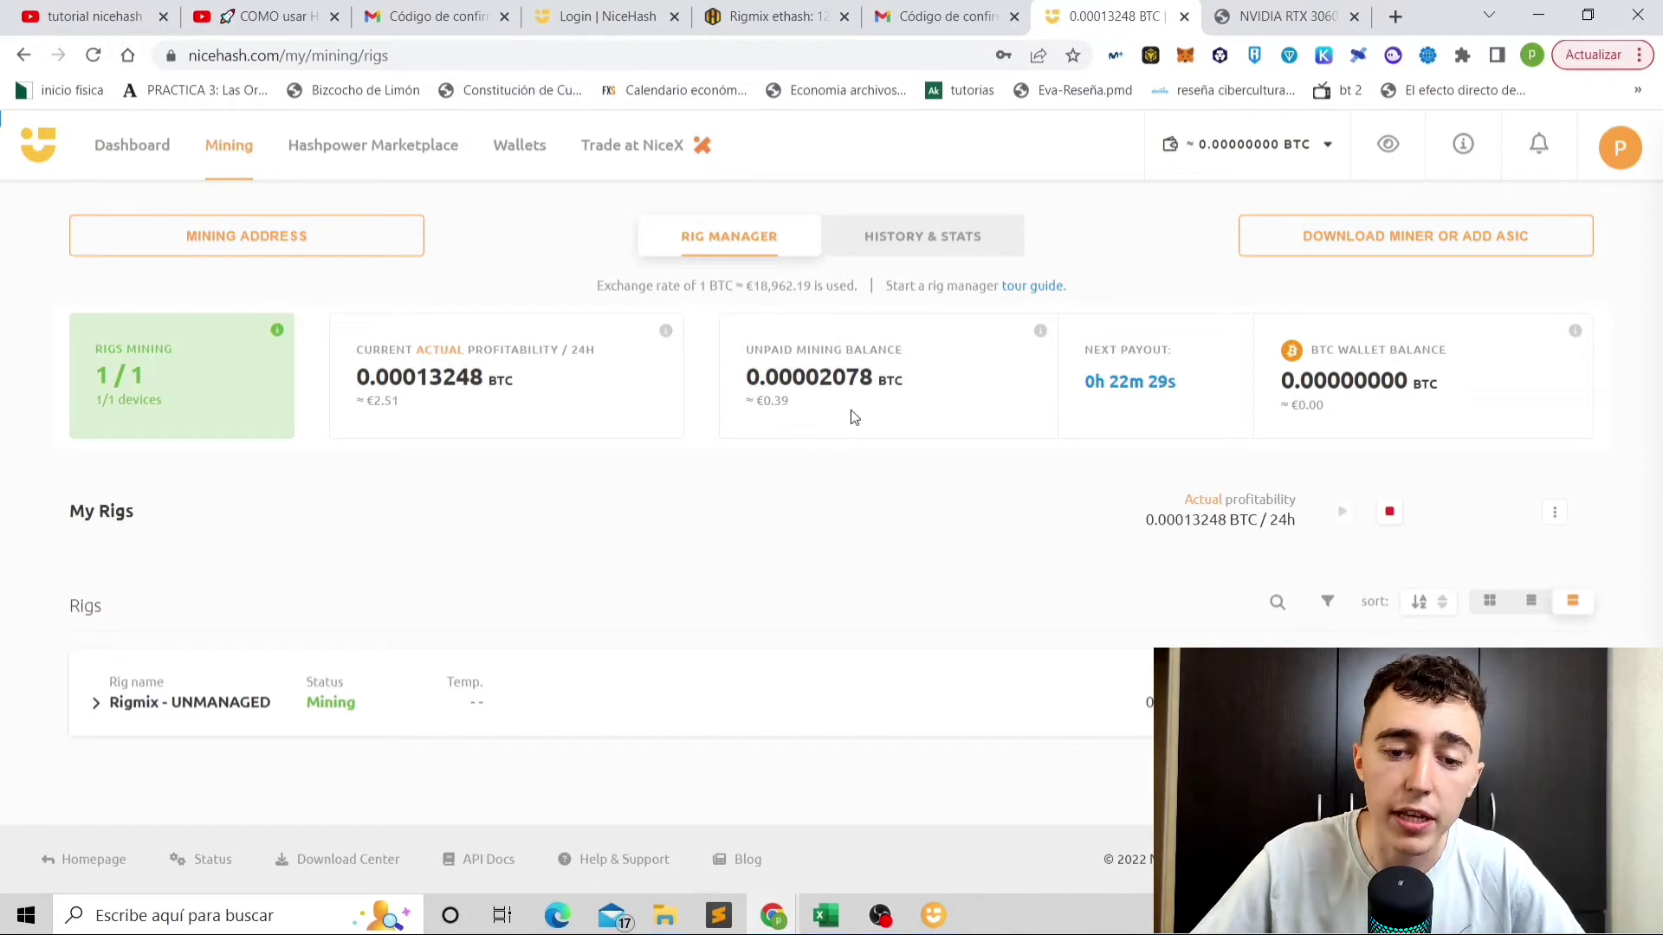
pyautogui.moveTo(1183, 386); pyautogui.dragTo(1112, 391)
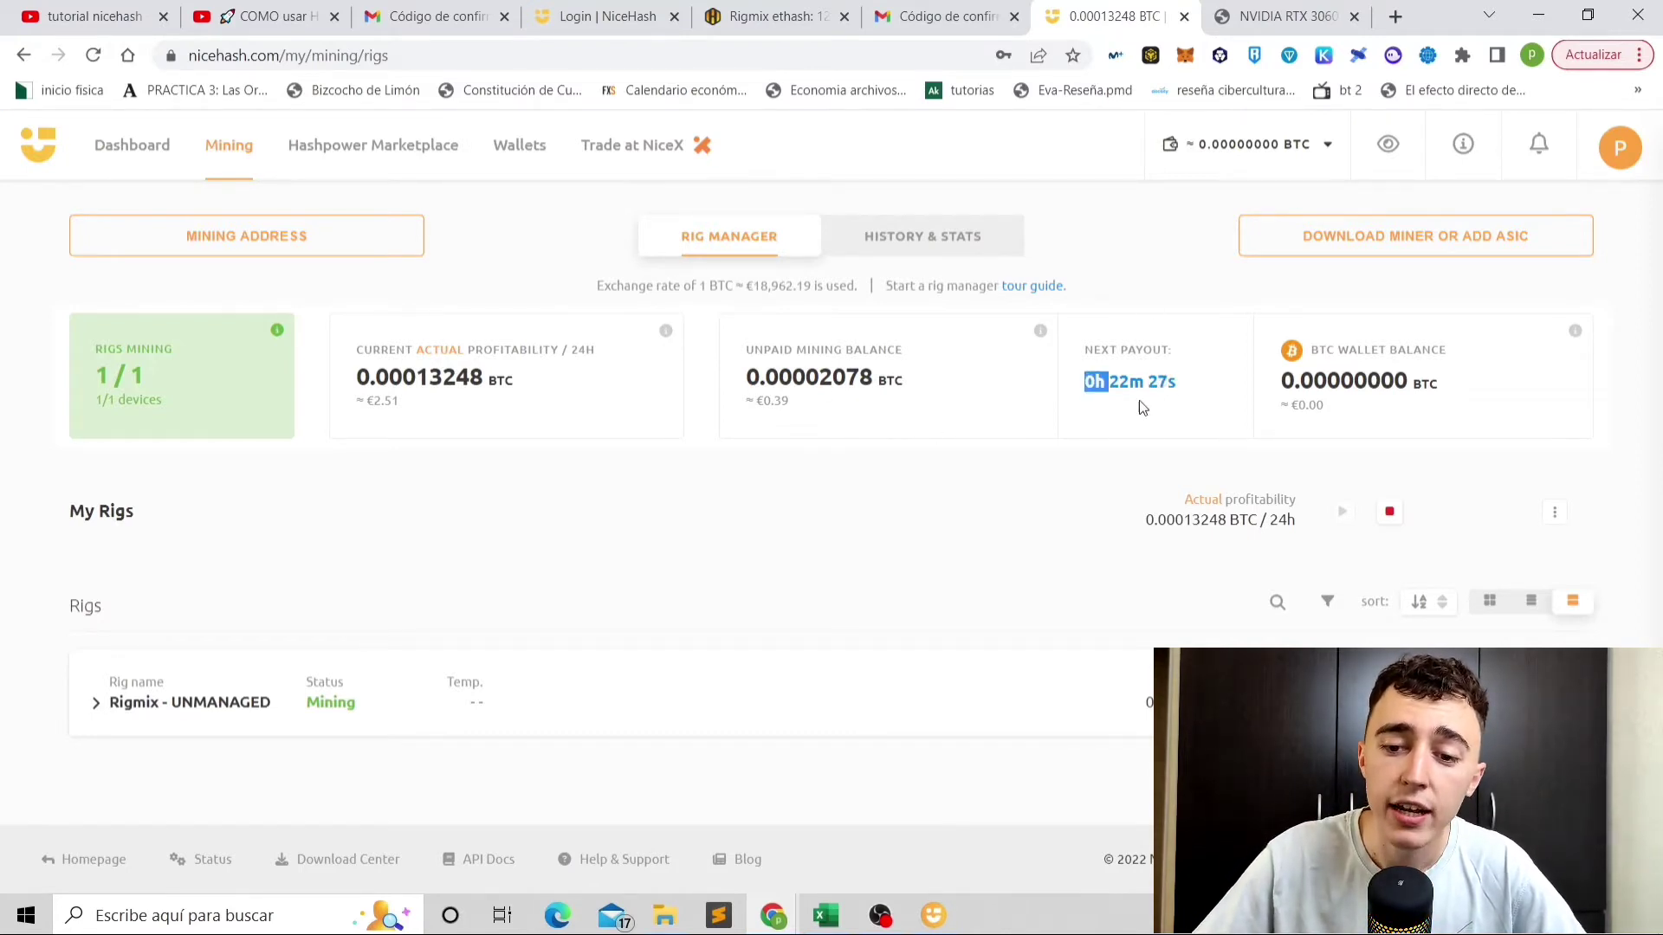
pyautogui.click(1140, 403)
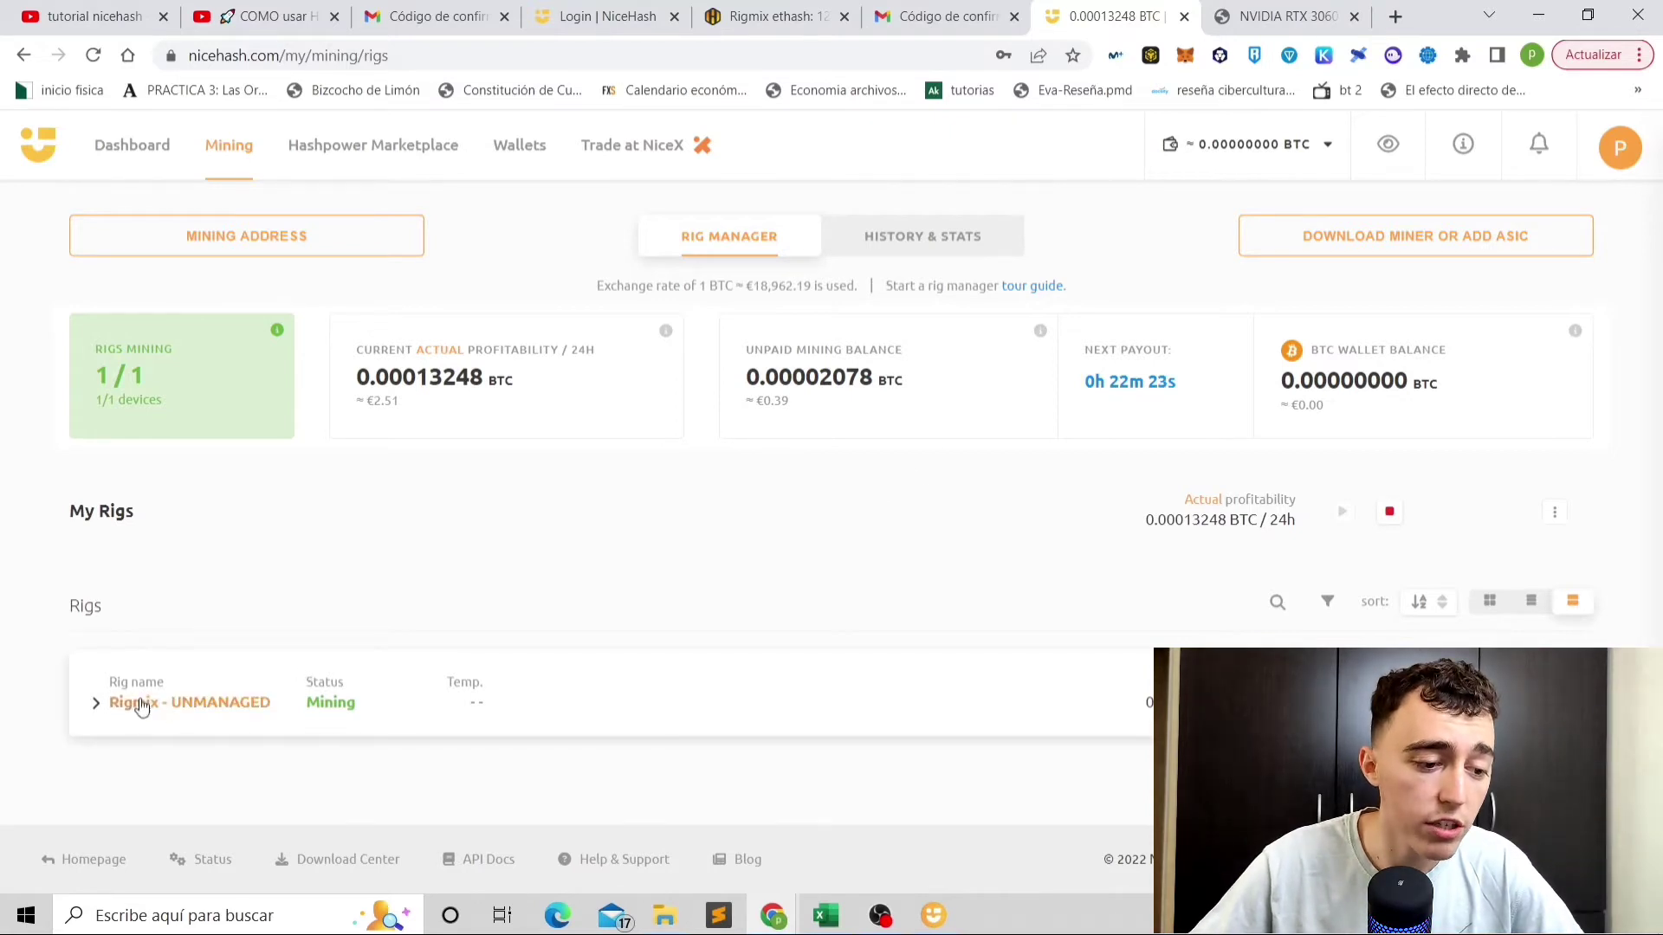
# Examine the Rigmix rig's active workers and mining history stats, and return to the rig list.
pyautogui.click(96, 703)
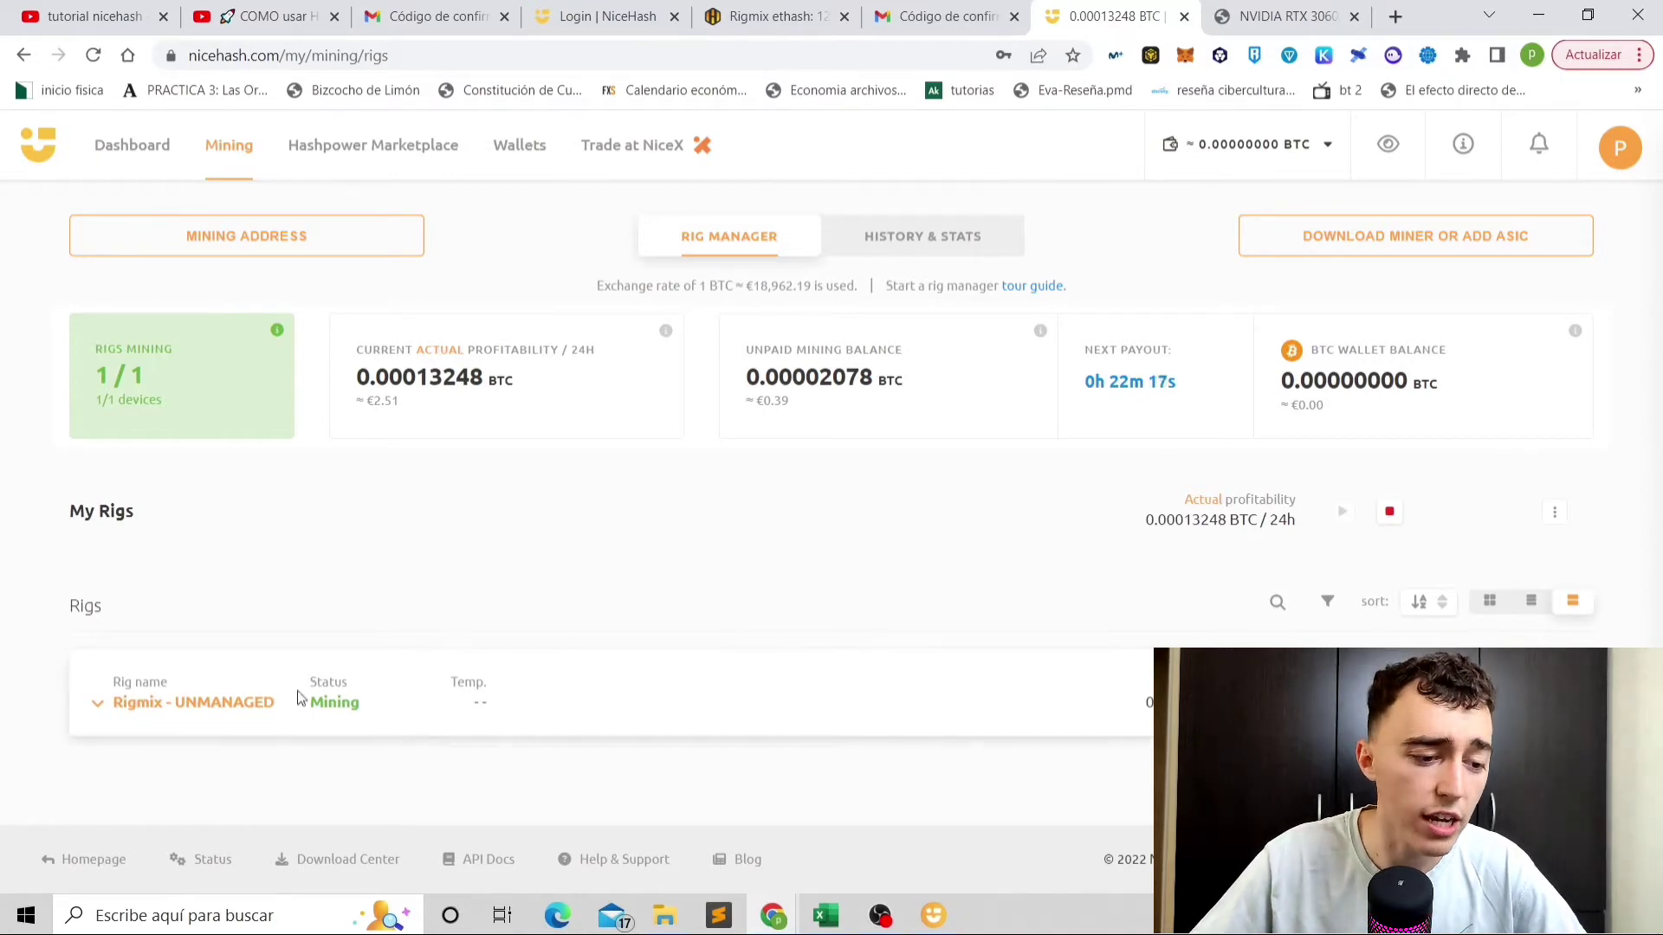
pyautogui.click(223, 707)
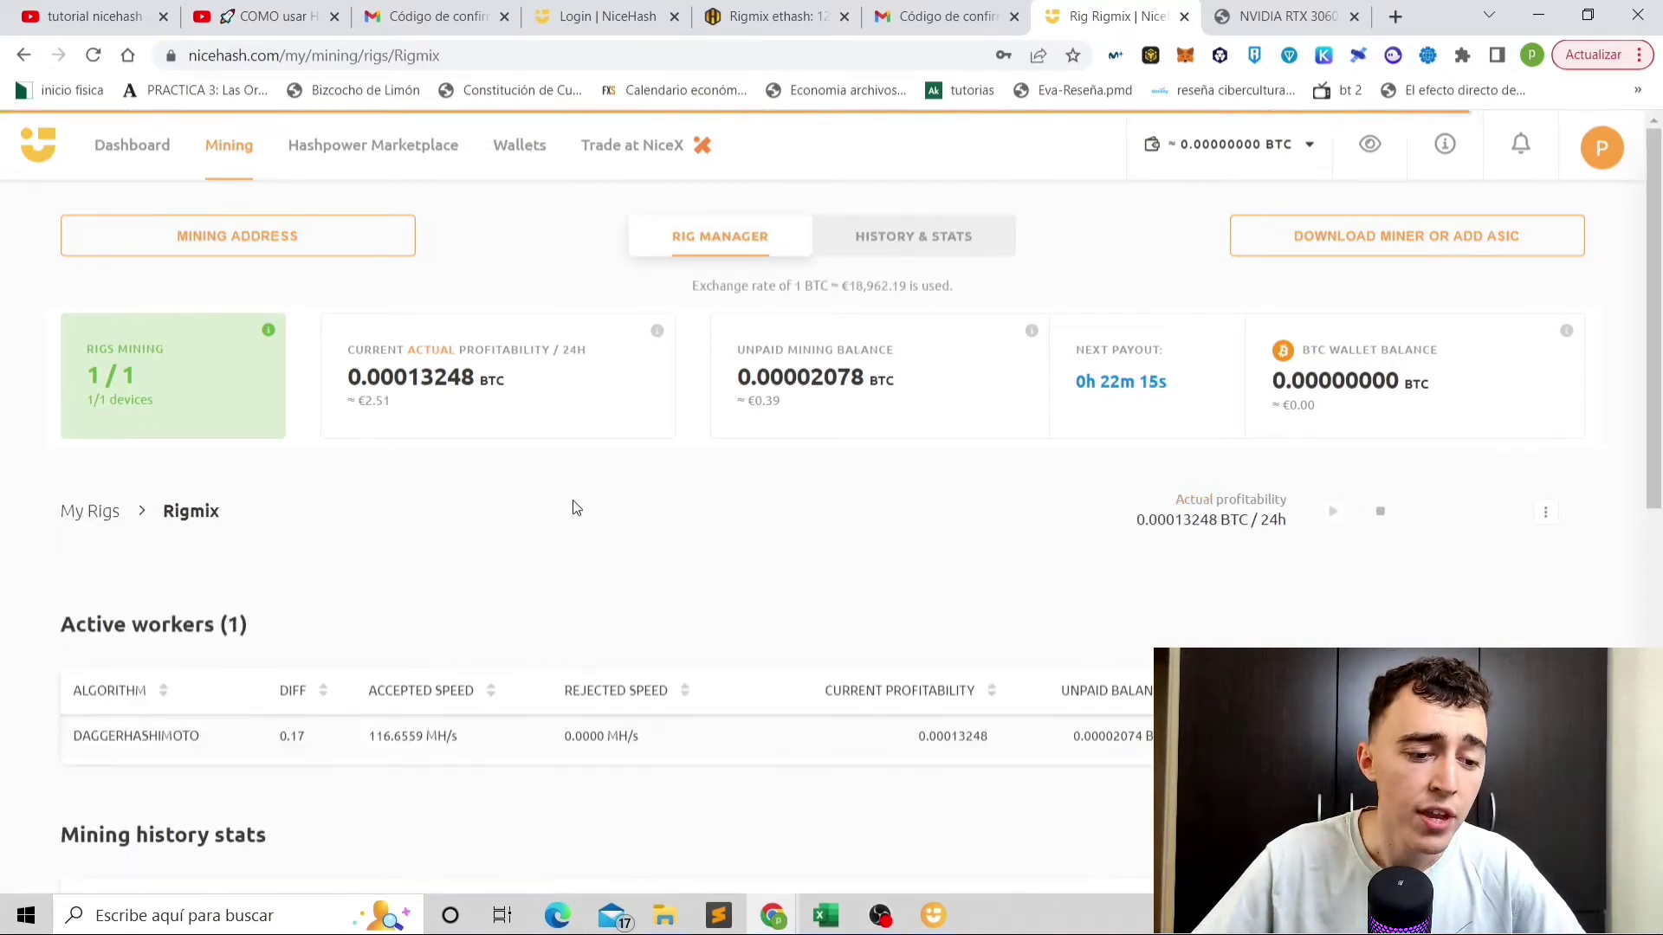
pyautogui.scroll(-4, 568, 511)
pyautogui.scroll(3, 206, 524)
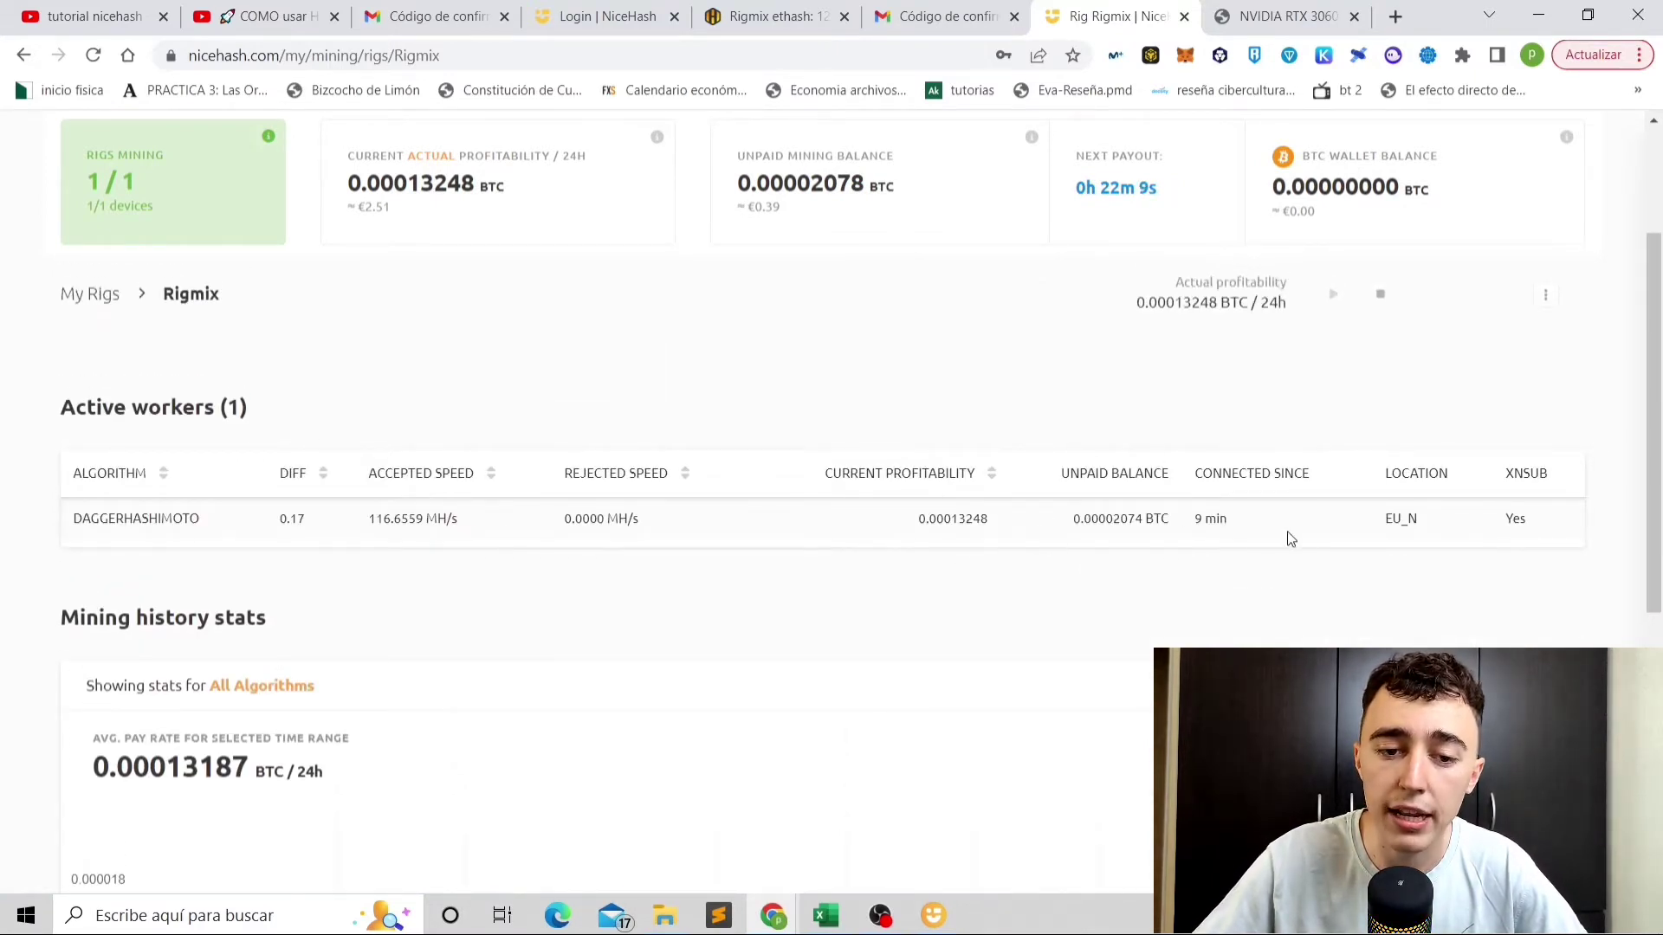
pyautogui.scroll(2, 1284, 535)
pyautogui.scroll(-6, 831, 483)
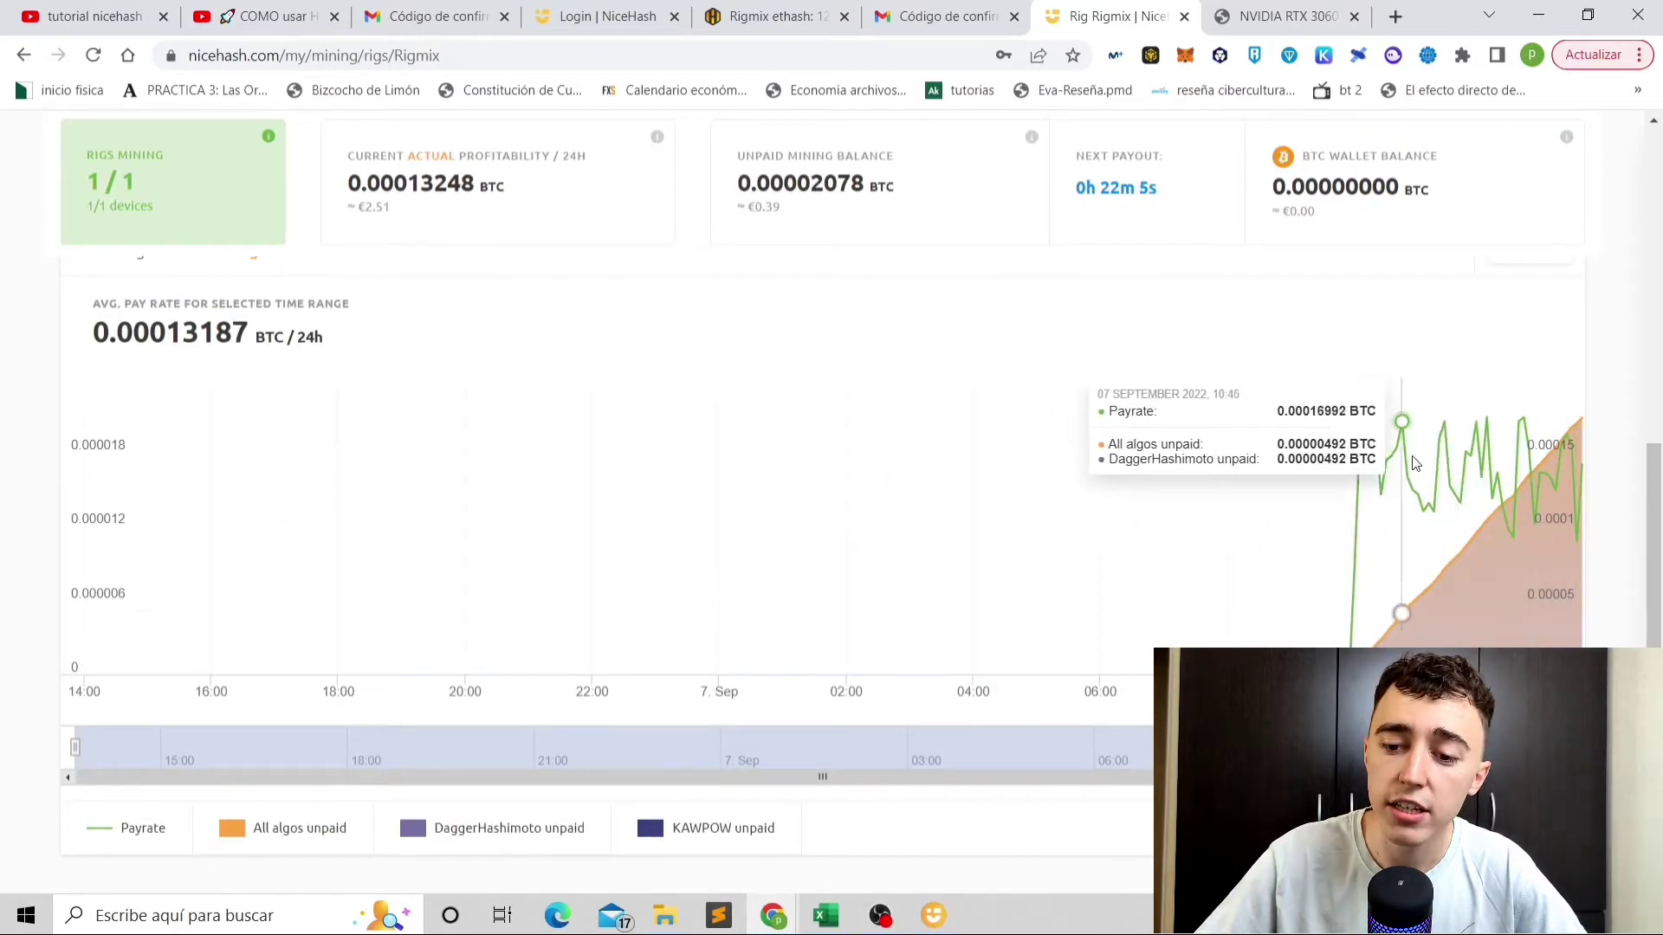
pyautogui.scroll(2, 1413, 349)
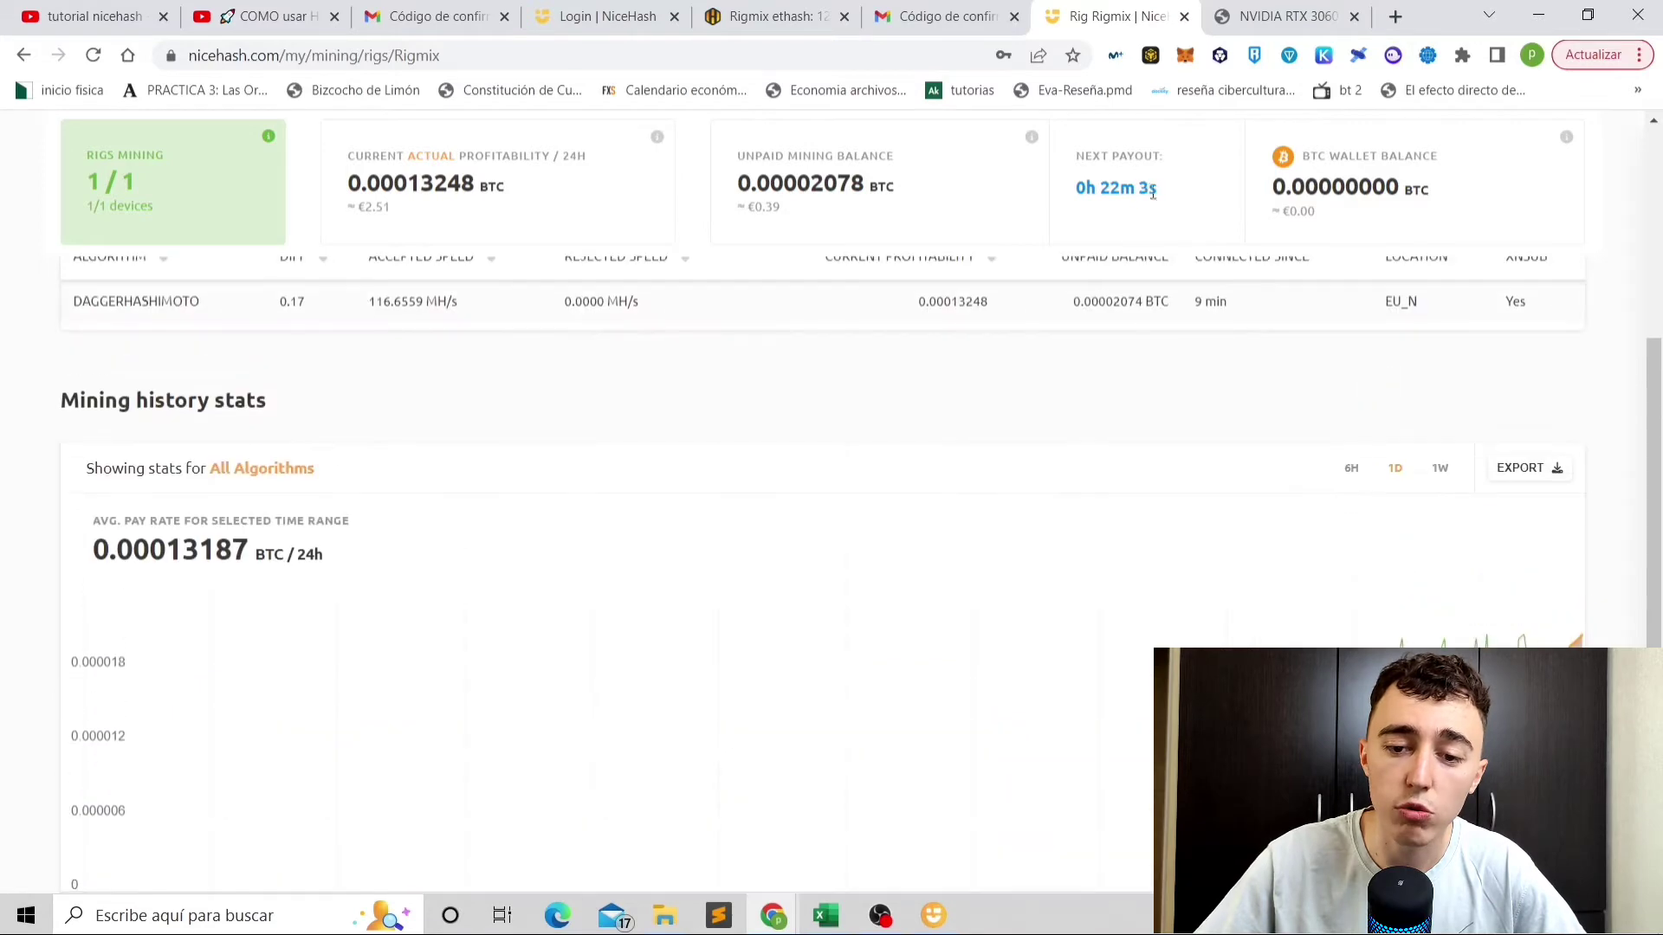
pyautogui.scroll(-4, 1599, 537)
pyautogui.scroll(10, 958, 494)
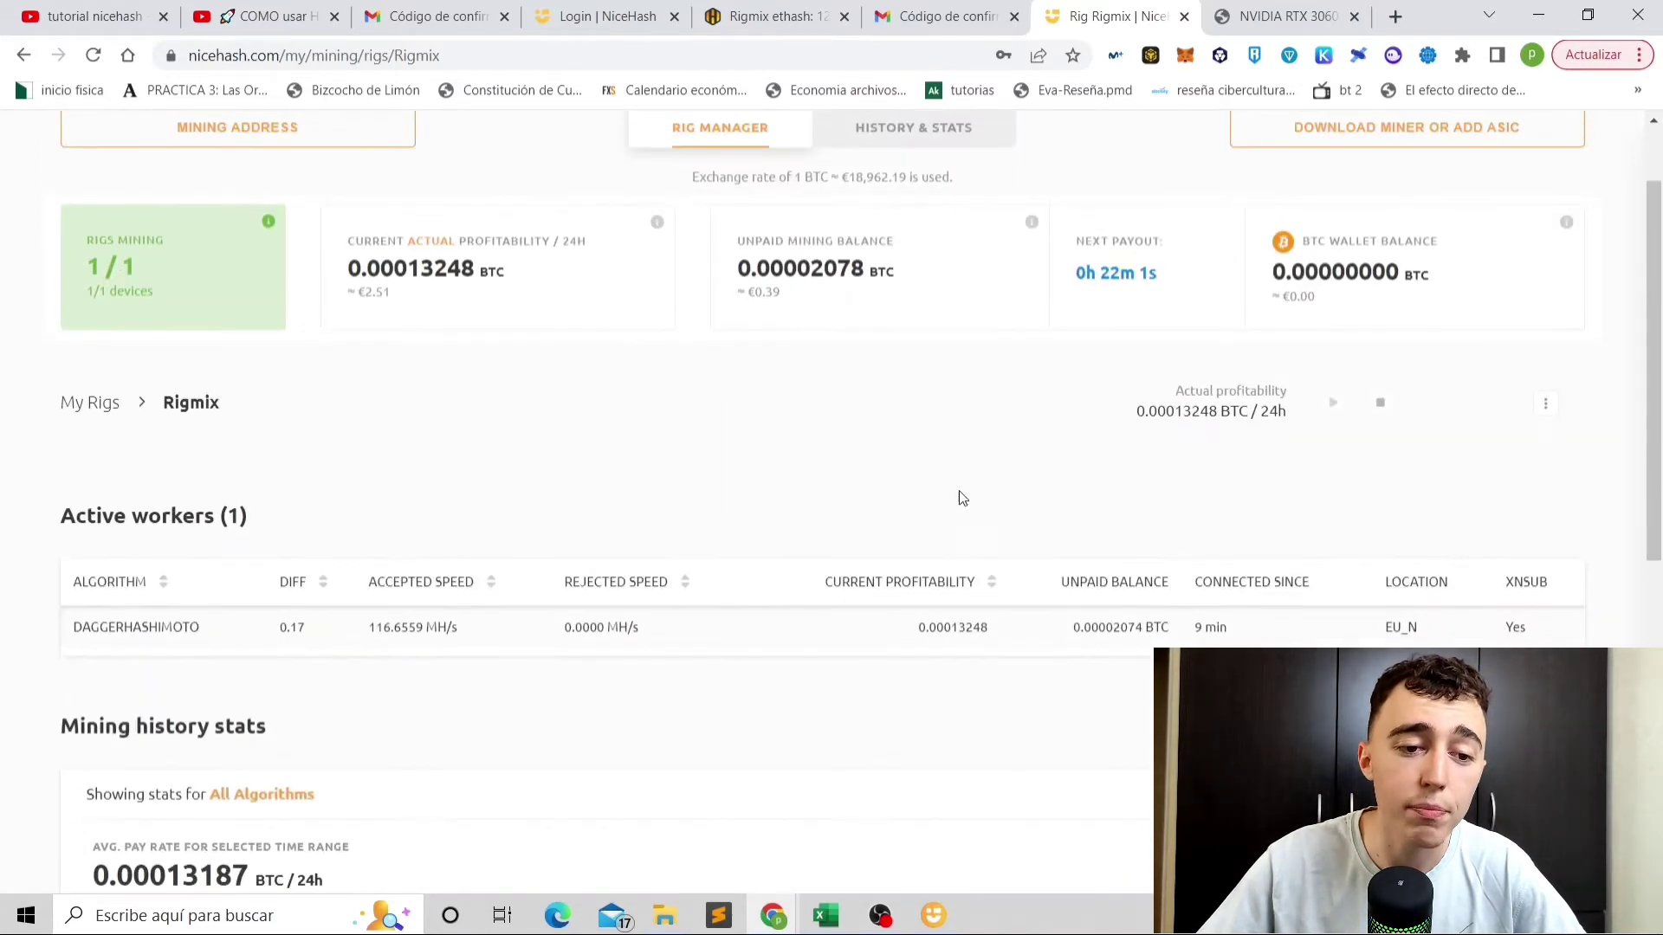
pyautogui.click(236, 164)
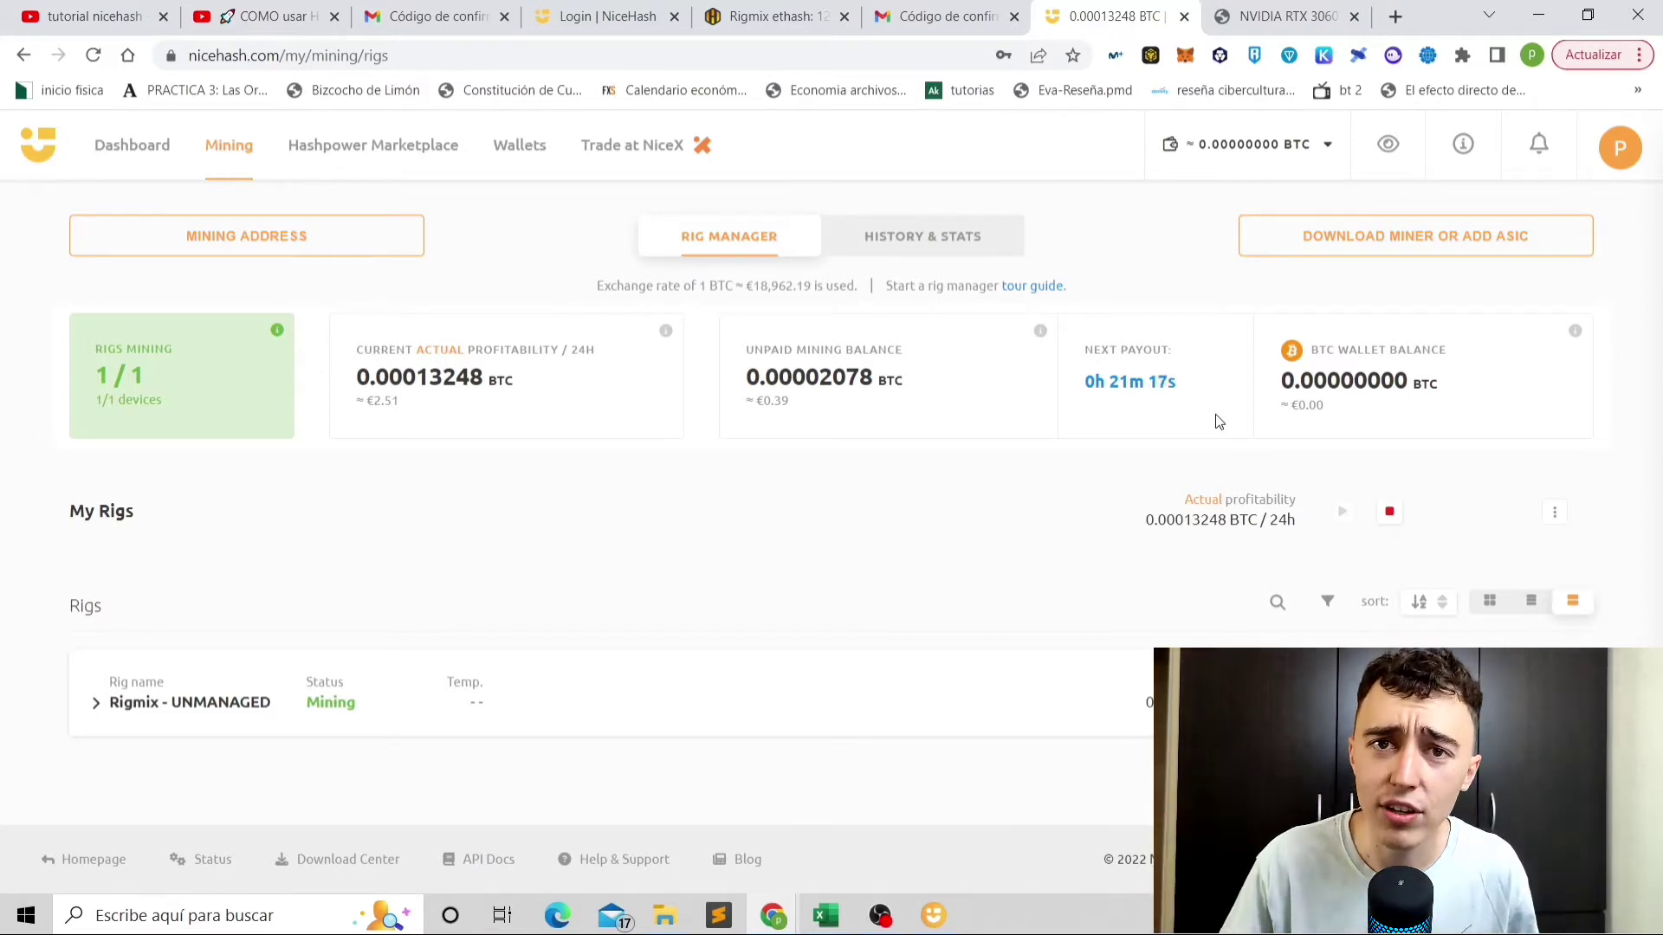
# Switch to Hive OS and view the flight sheet of the Rigmix worker in the granja kazajistan farm.
pyautogui.click(771, 16)
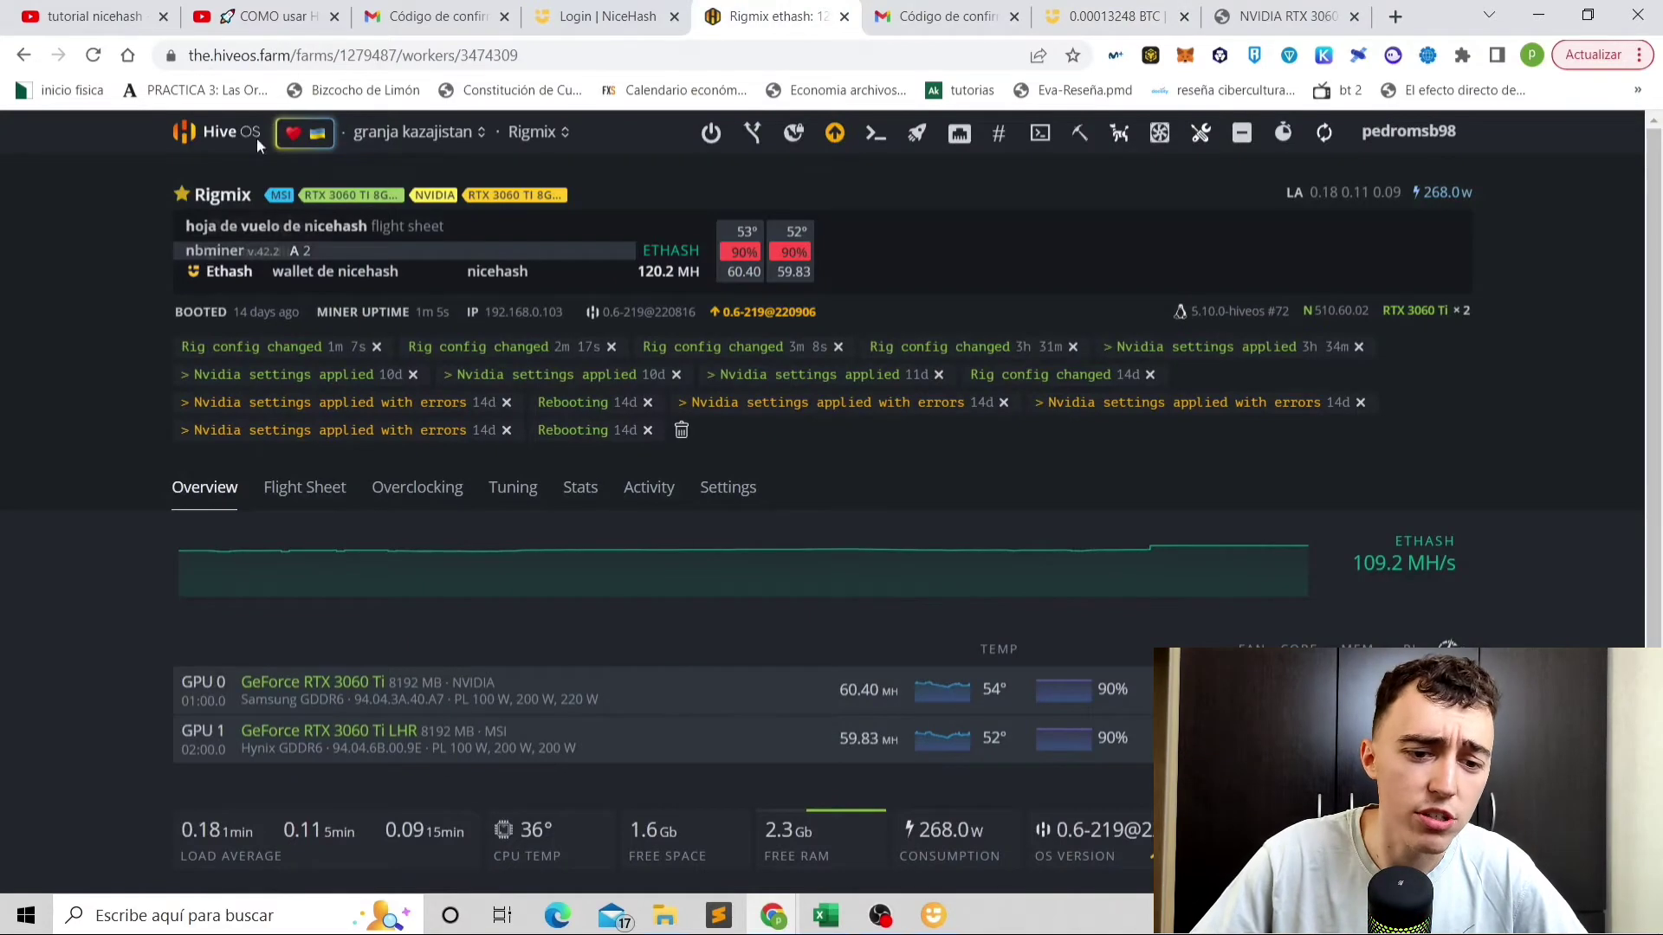
pyautogui.click(218, 131)
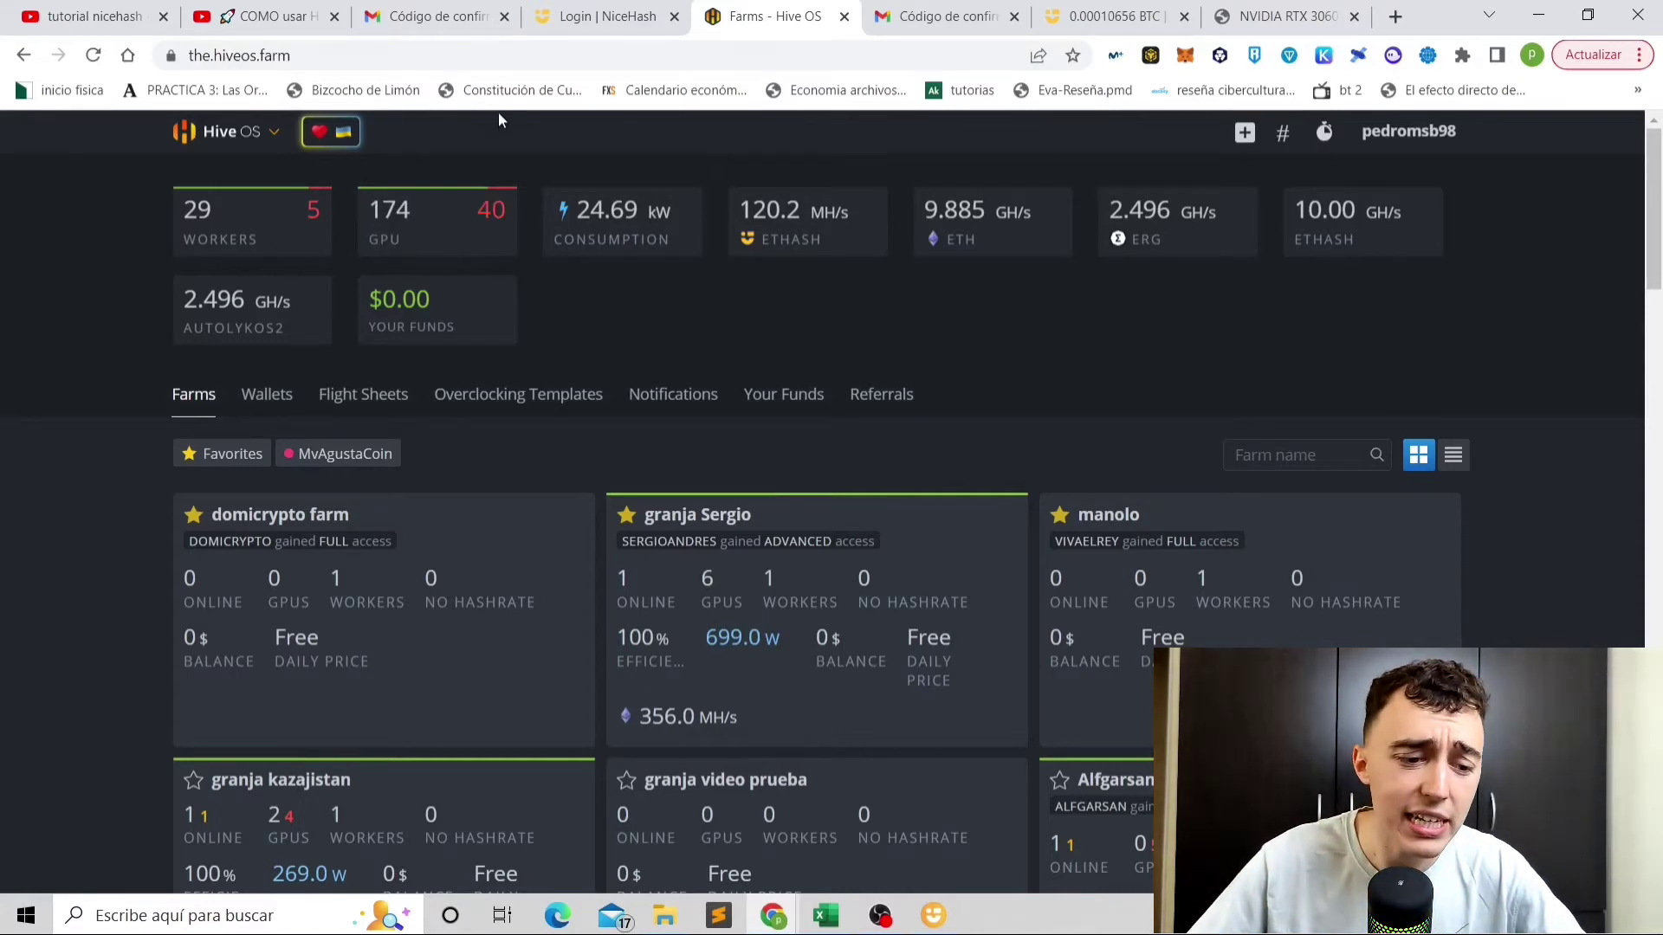
pyautogui.scroll(-3, 460, 436)
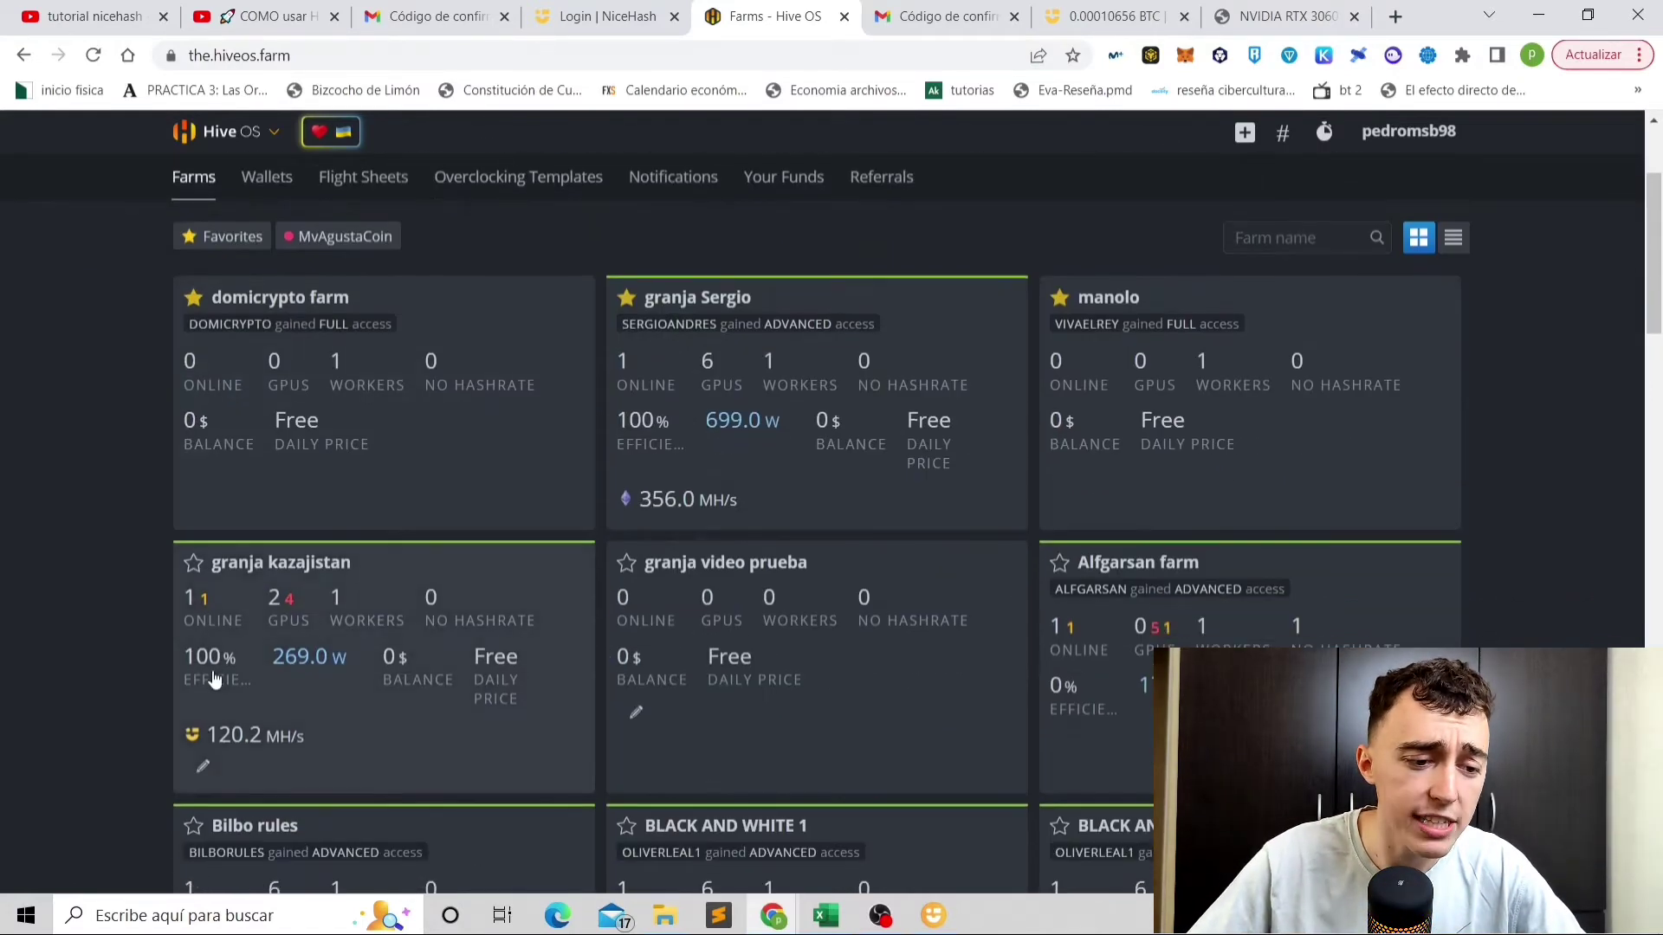
pyautogui.click(265, 564)
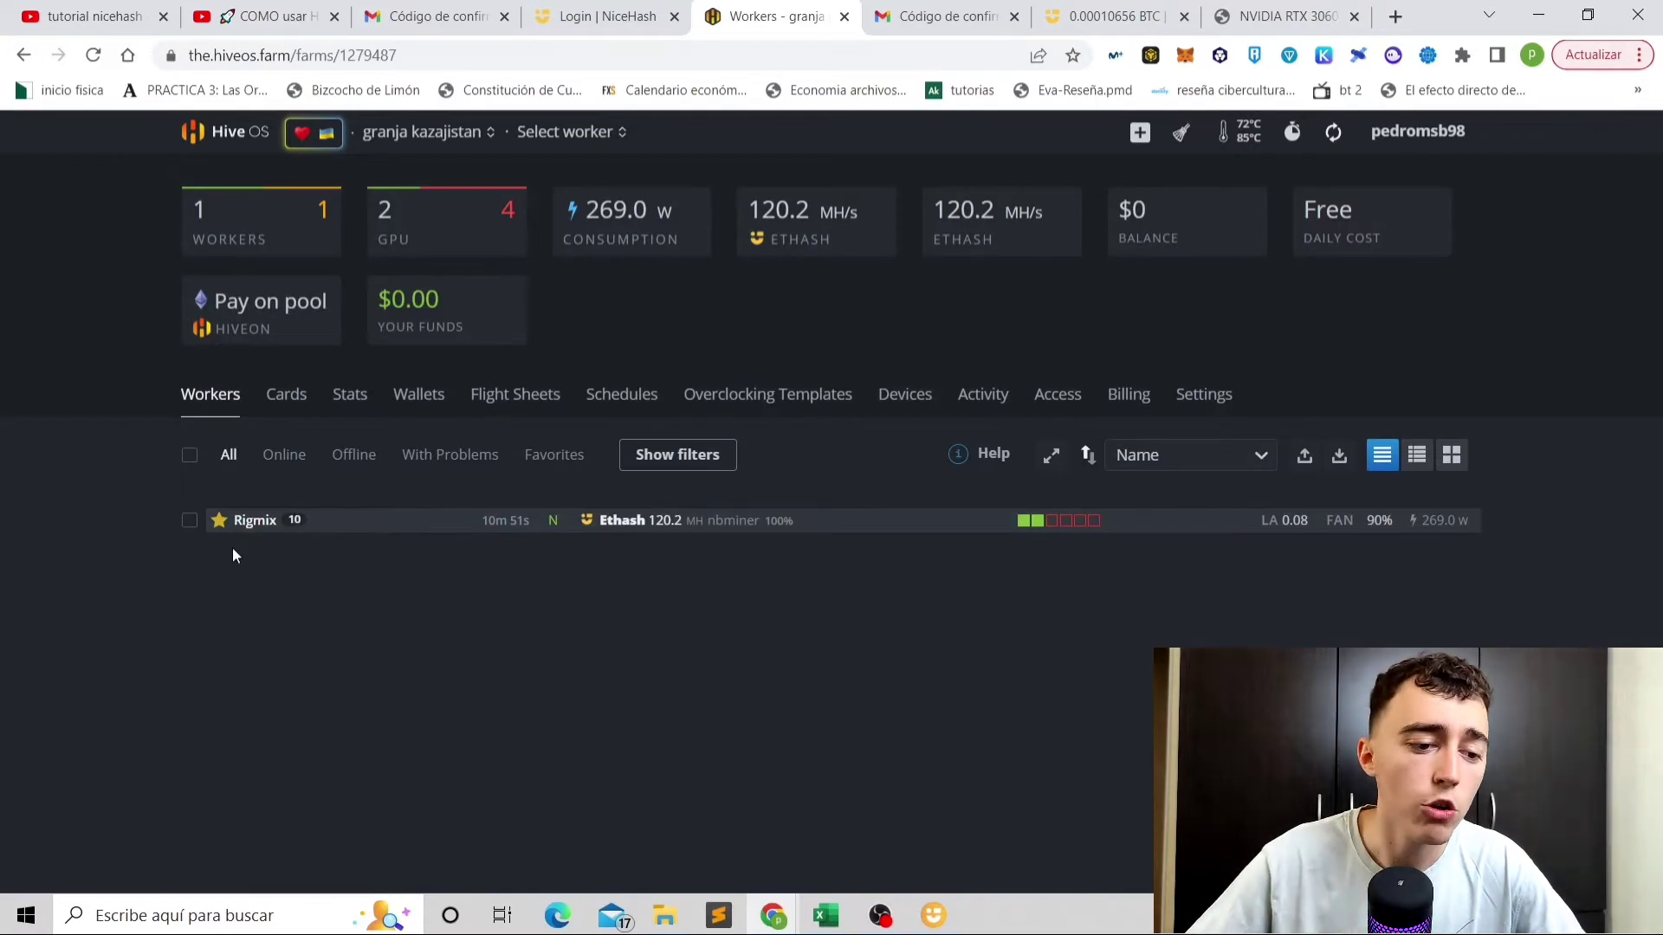
pyautogui.click(254, 522)
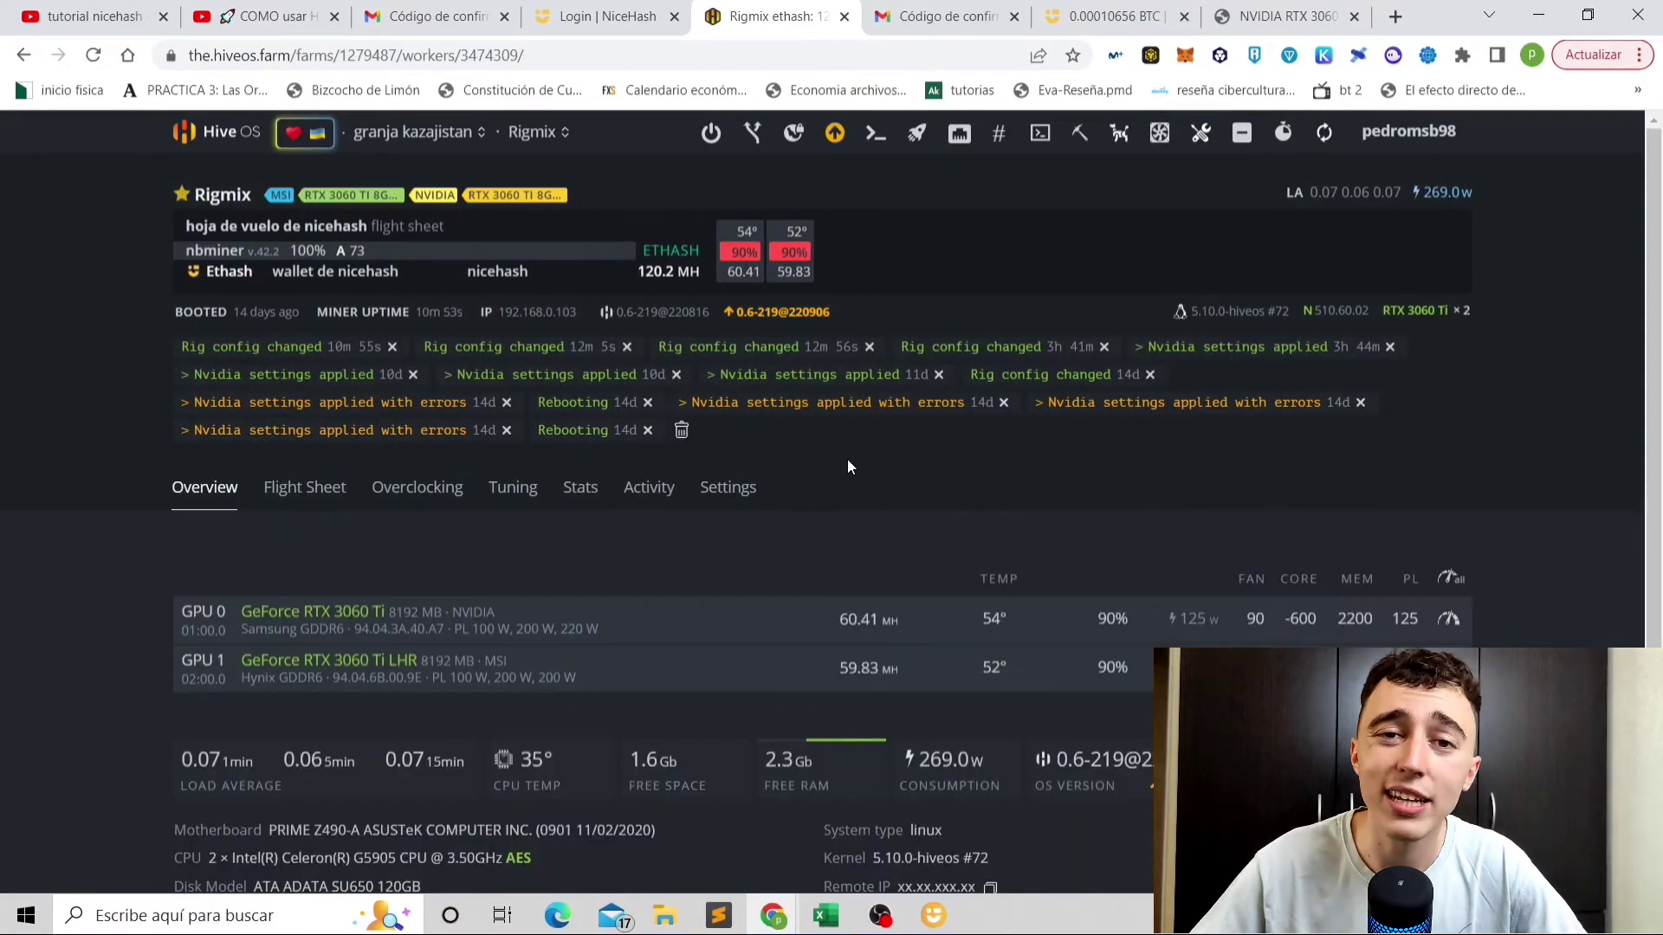
pyautogui.click(300, 496)
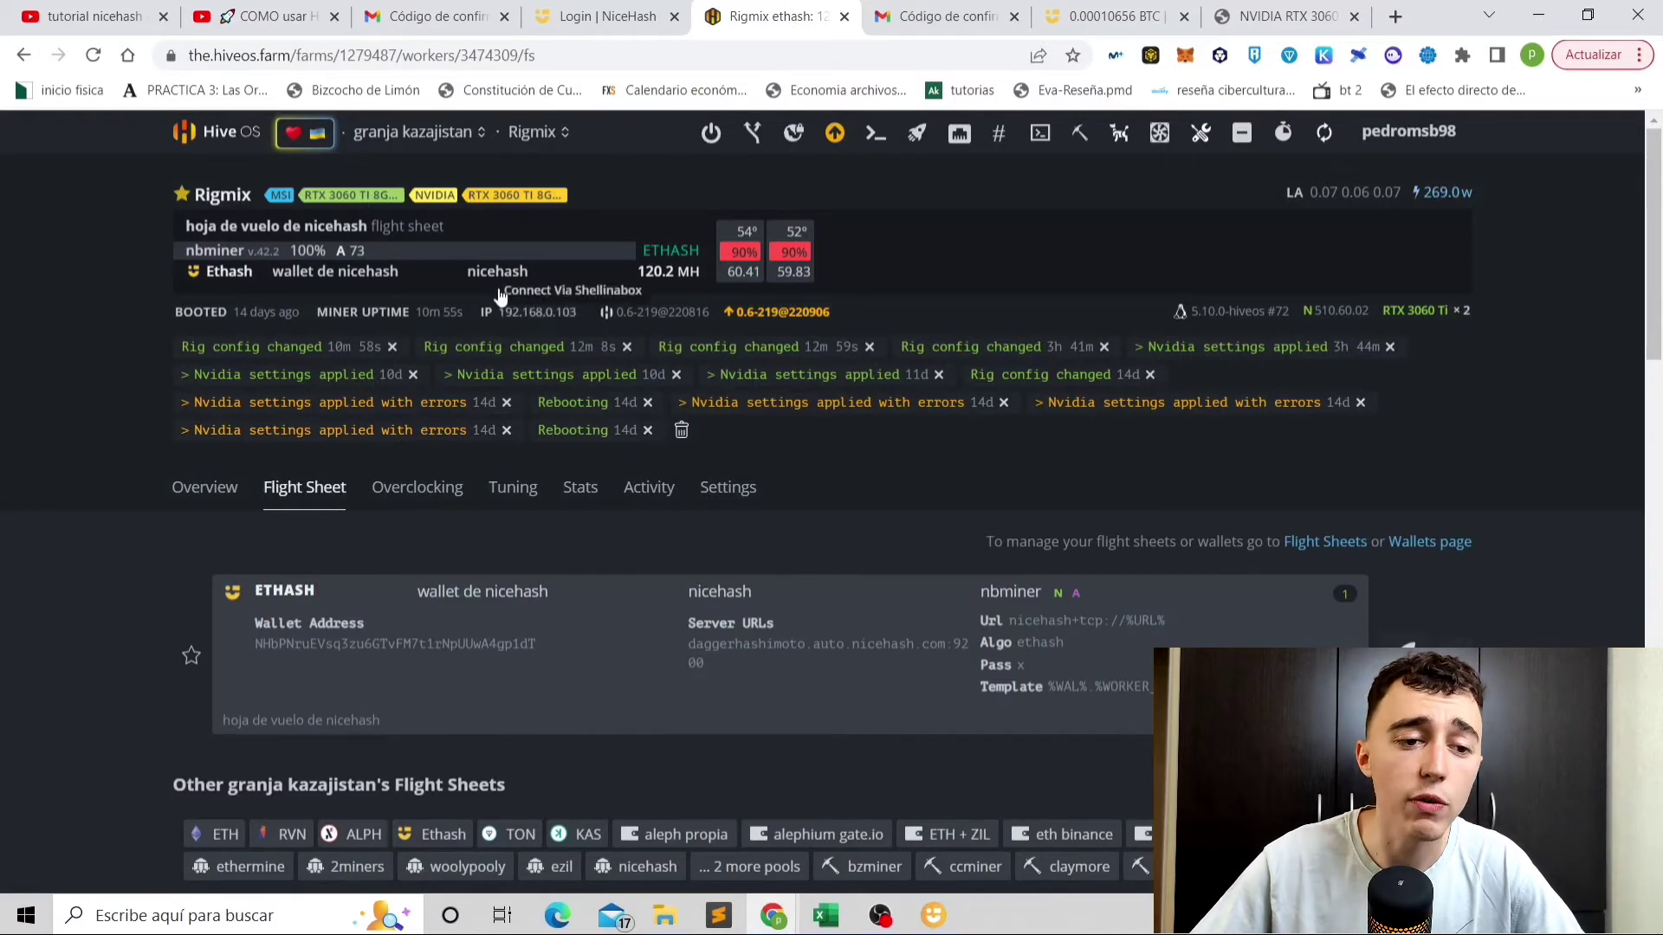
# Start a new flight sheet for the granja kazajistan farm with Nicehash-Ethash as its coin.
pyautogui.click(416, 134)
pyautogui.click(413, 136)
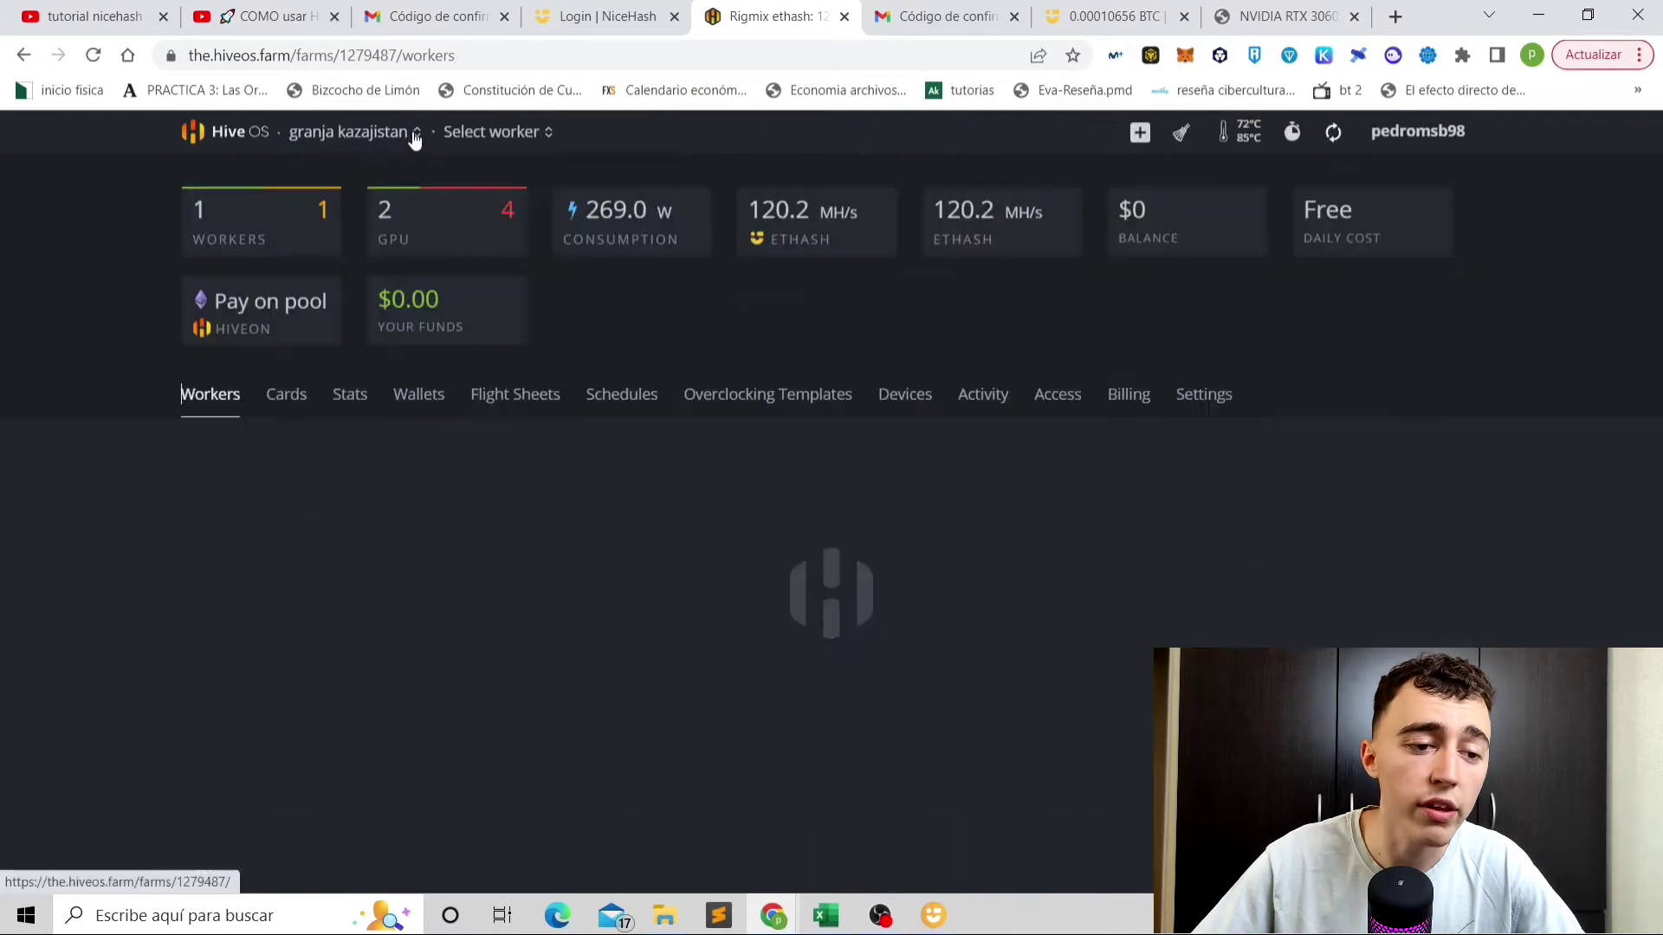
pyautogui.click(518, 400)
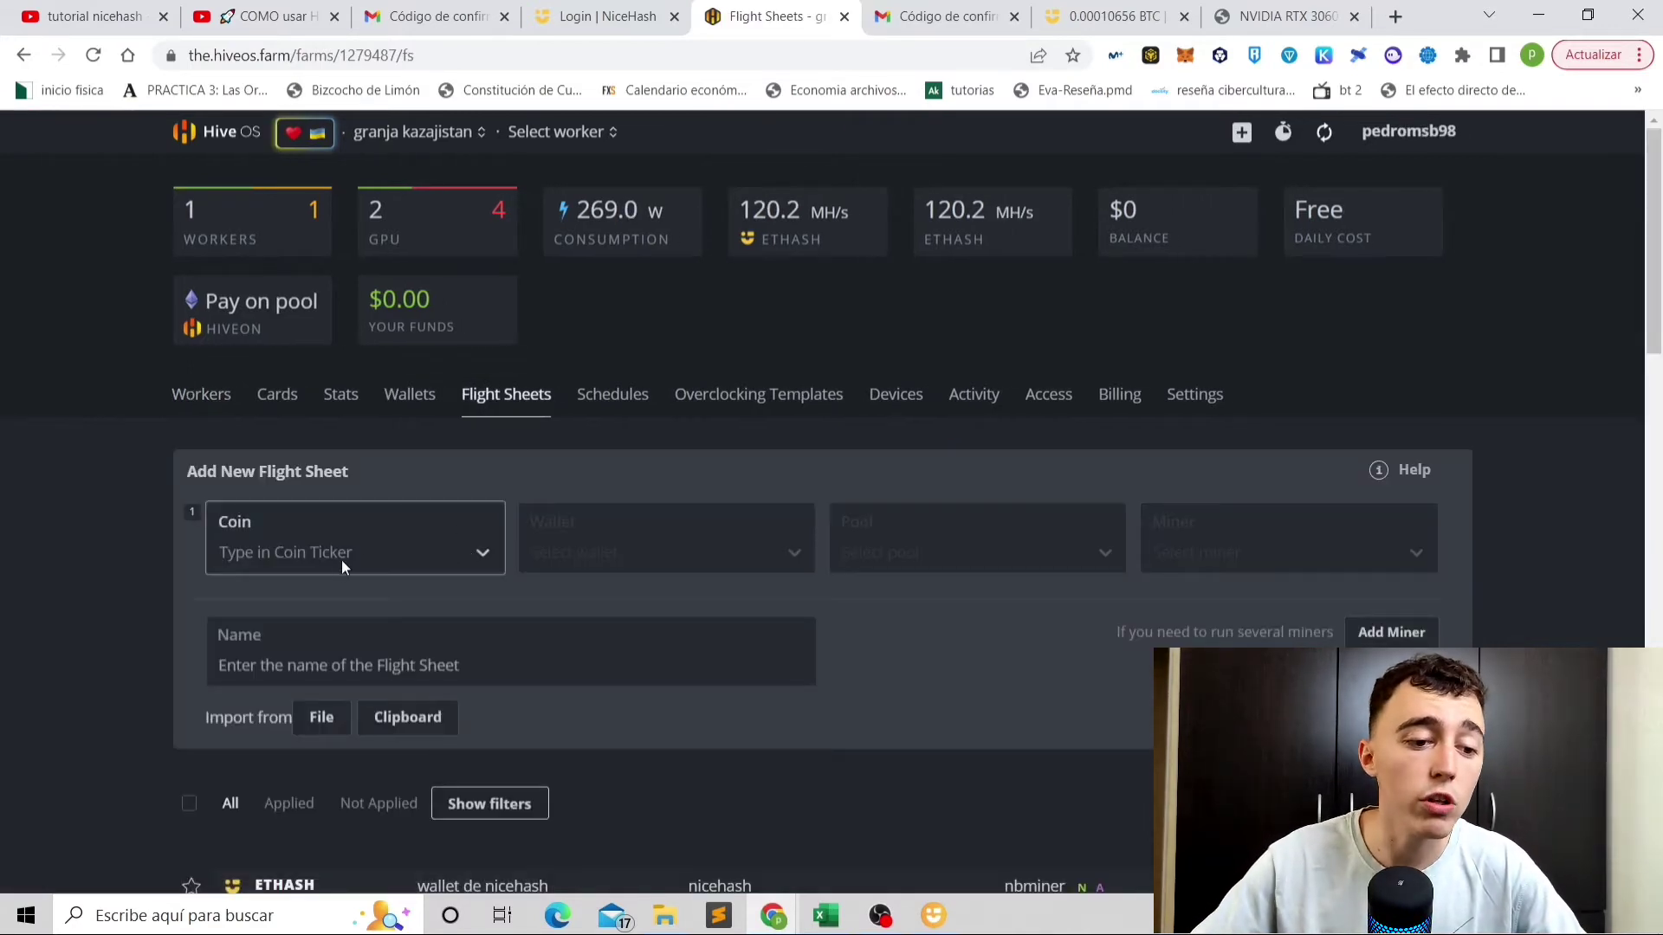
pyautogui.click(317, 553)
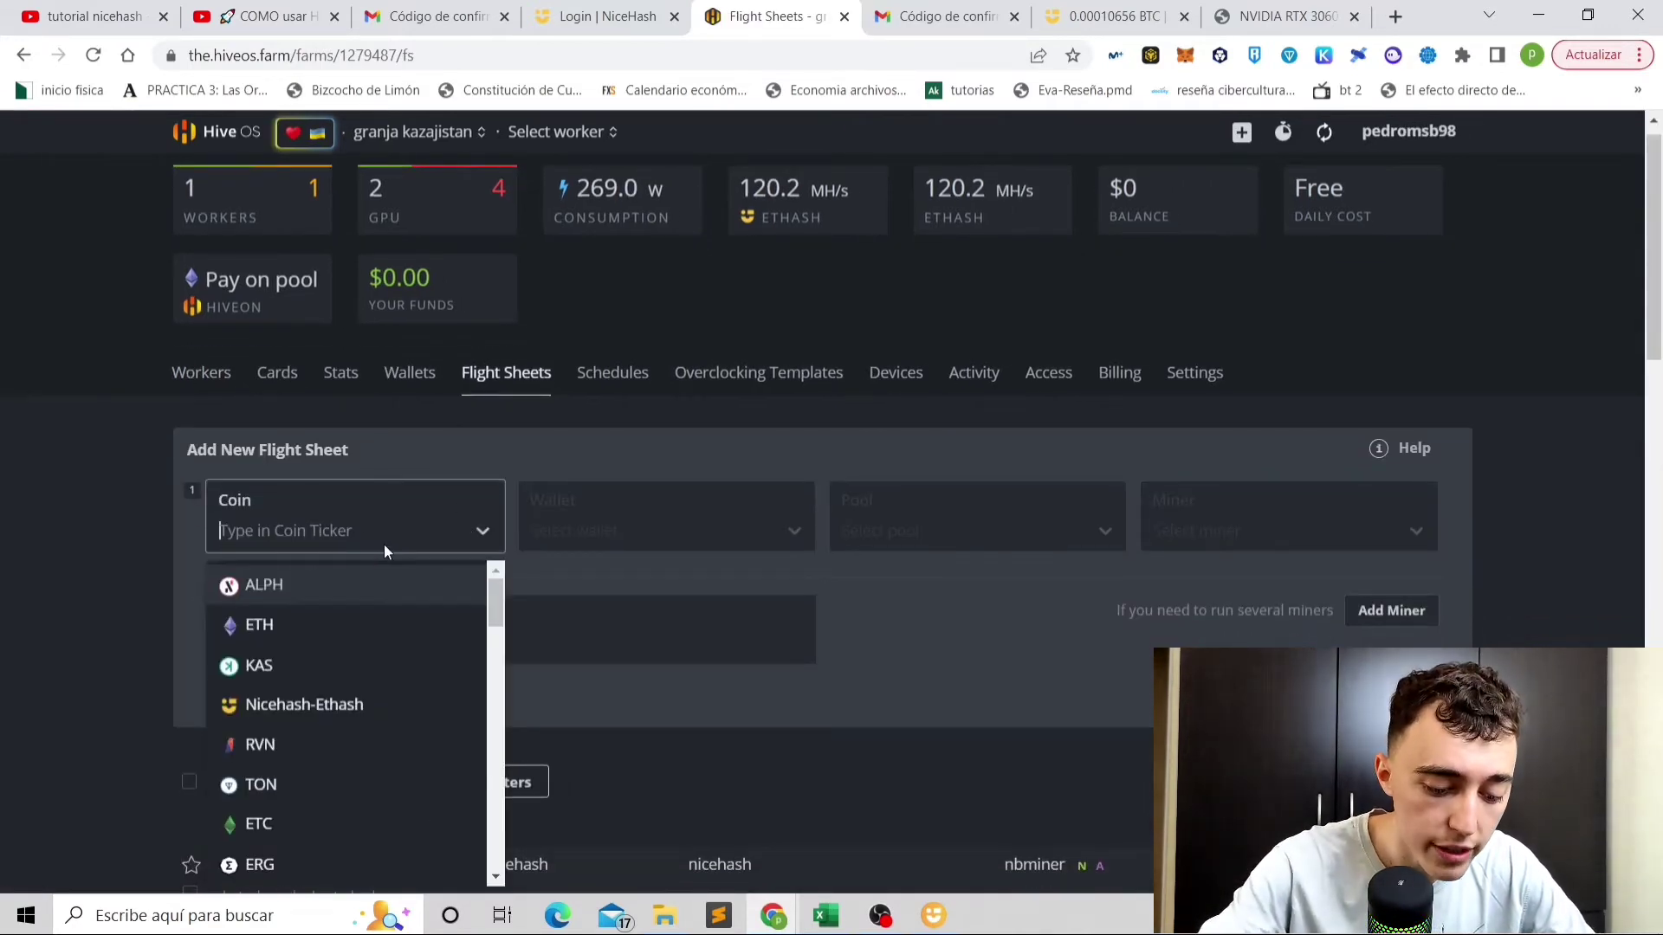
pyautogui.write('nicehas')
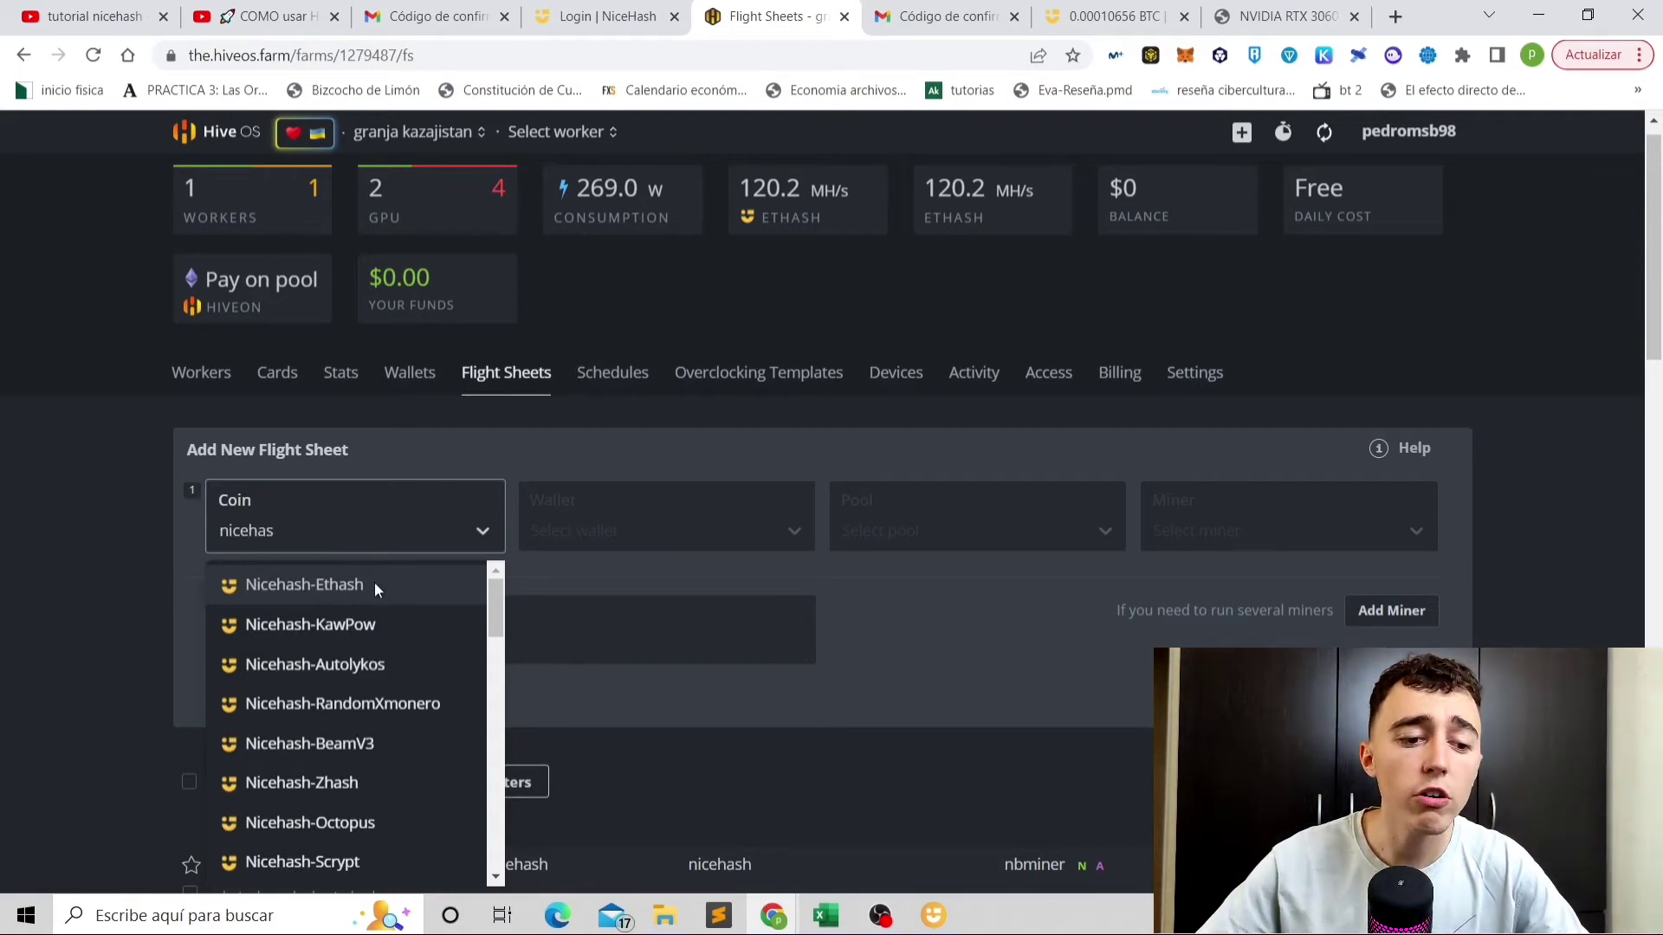
pyautogui.scroll(-3, 404, 699)
pyautogui.scroll(3, 412, 756)
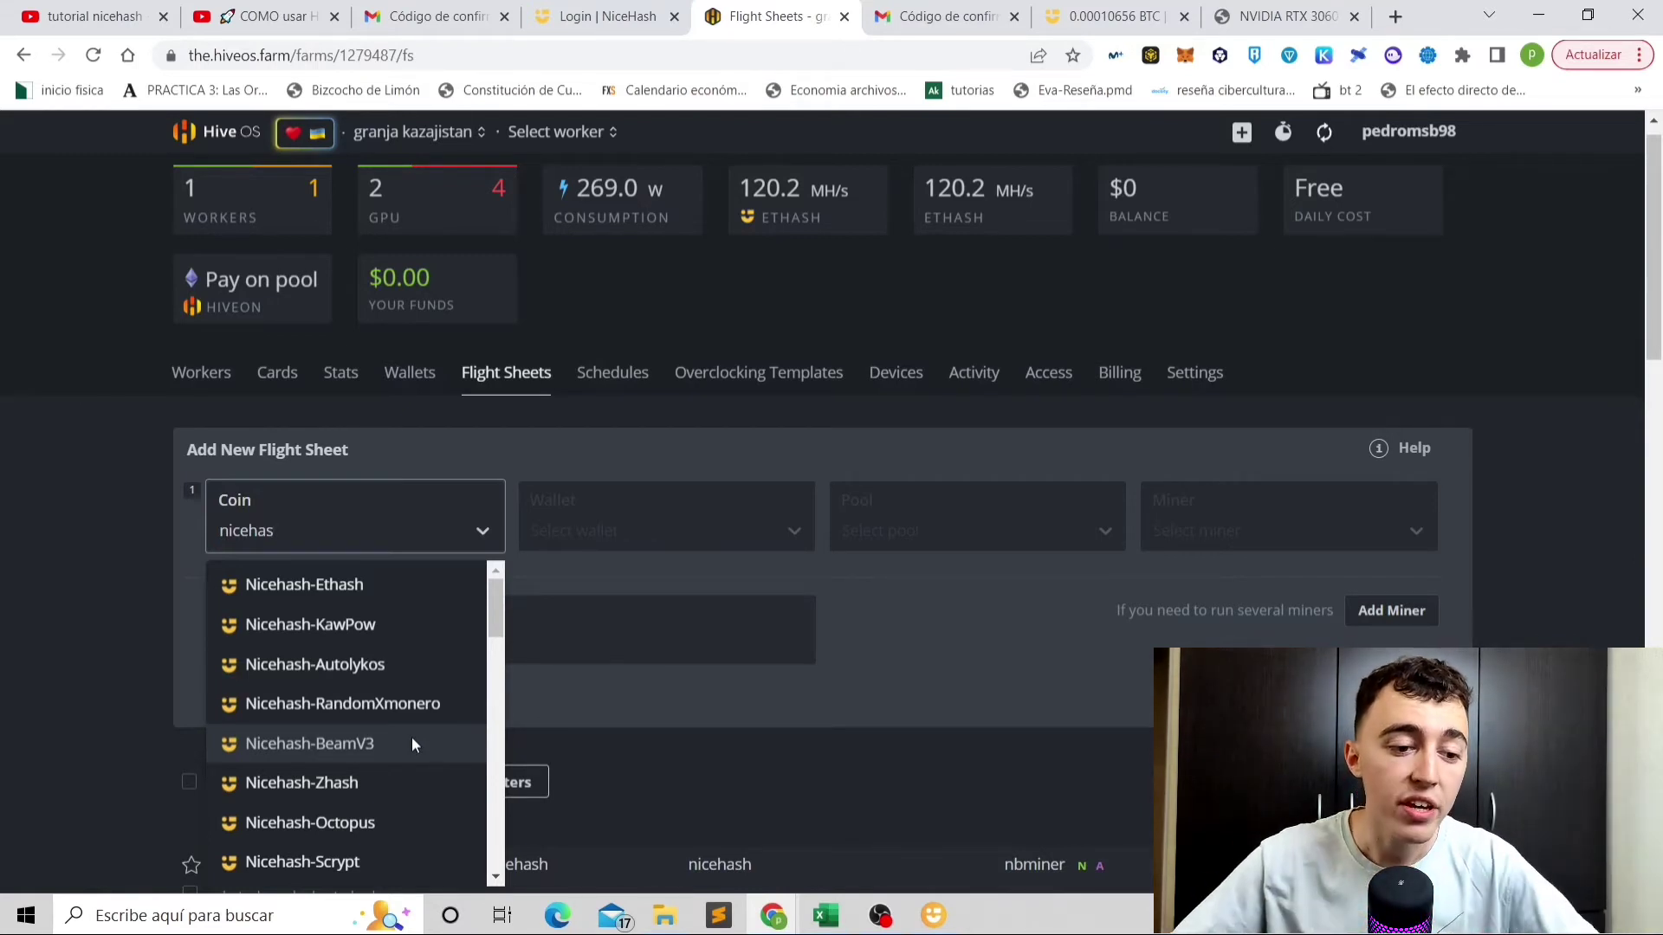
pyautogui.click(347, 584)
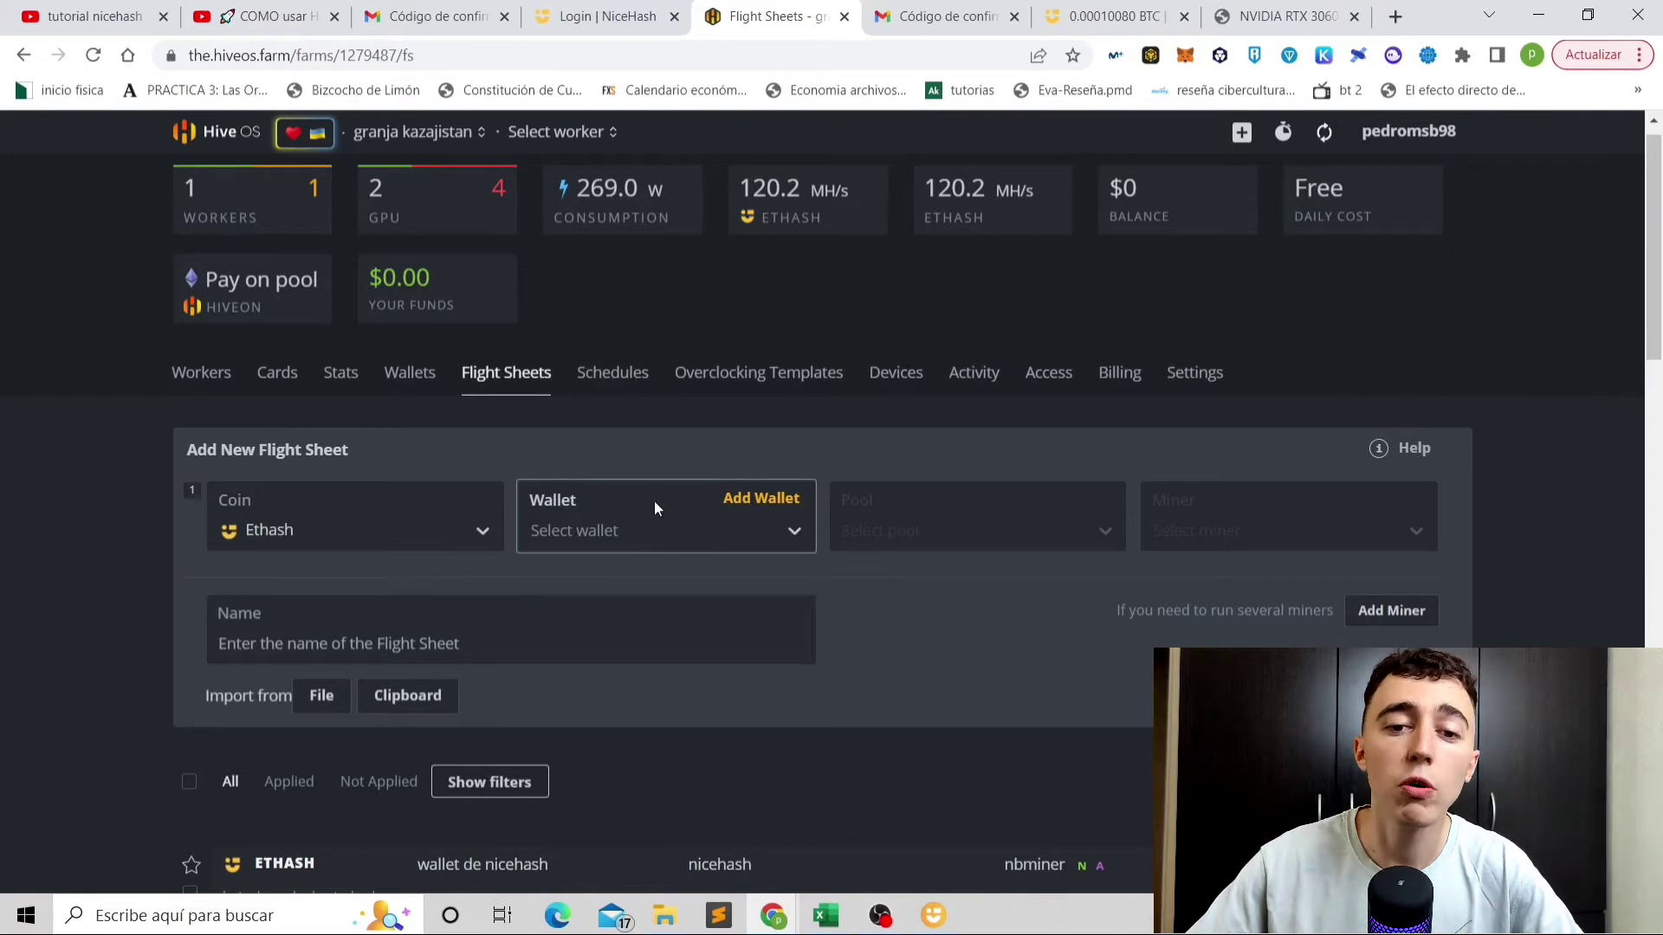
# Switch to the NiceHash rig manager and copy the mining address.
pyautogui.click(1105, 16)
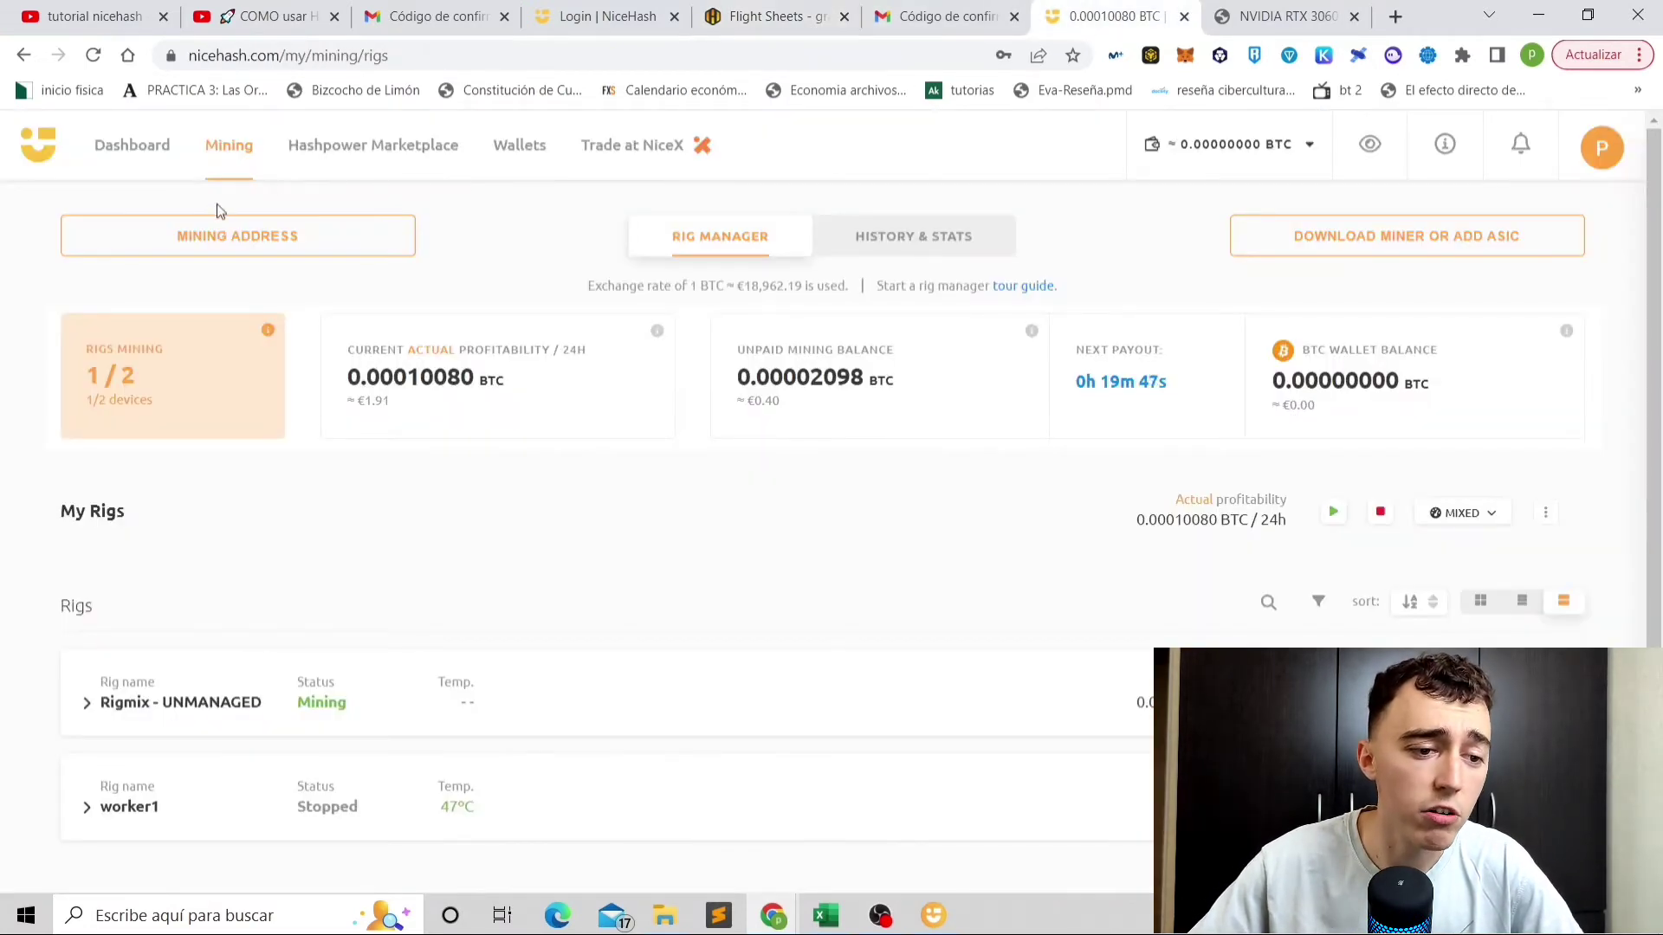
pyautogui.click(275, 237)
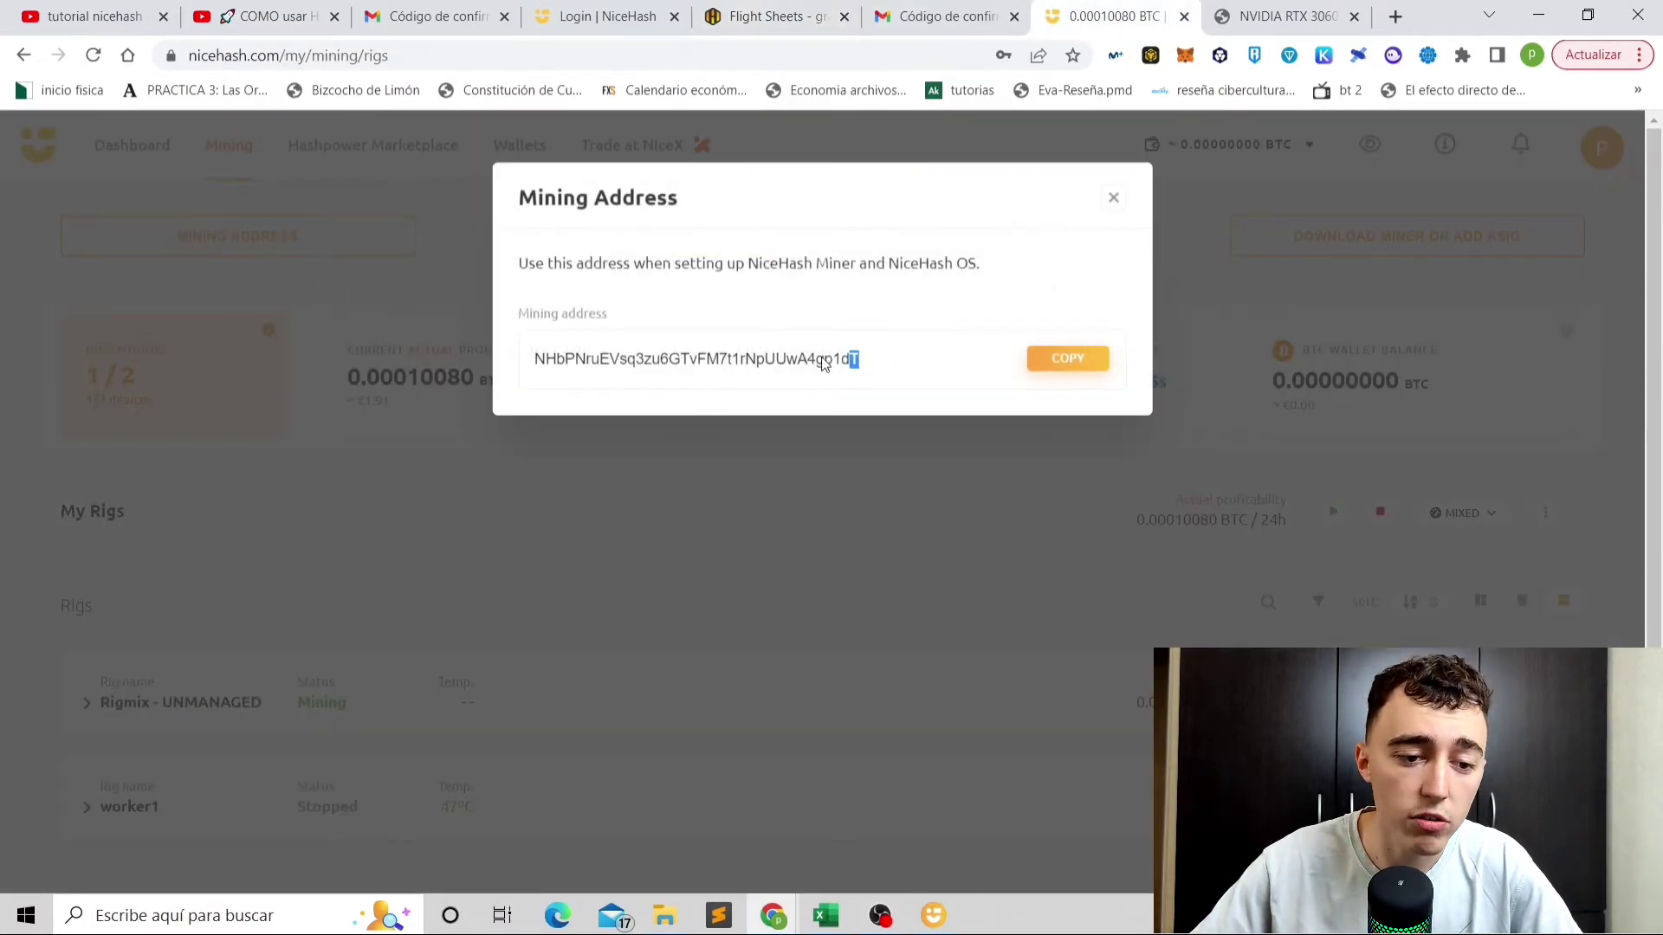
pyautogui.moveTo(853, 361); pyautogui.dragTo(531, 364)
pyautogui.click(1057, 360)
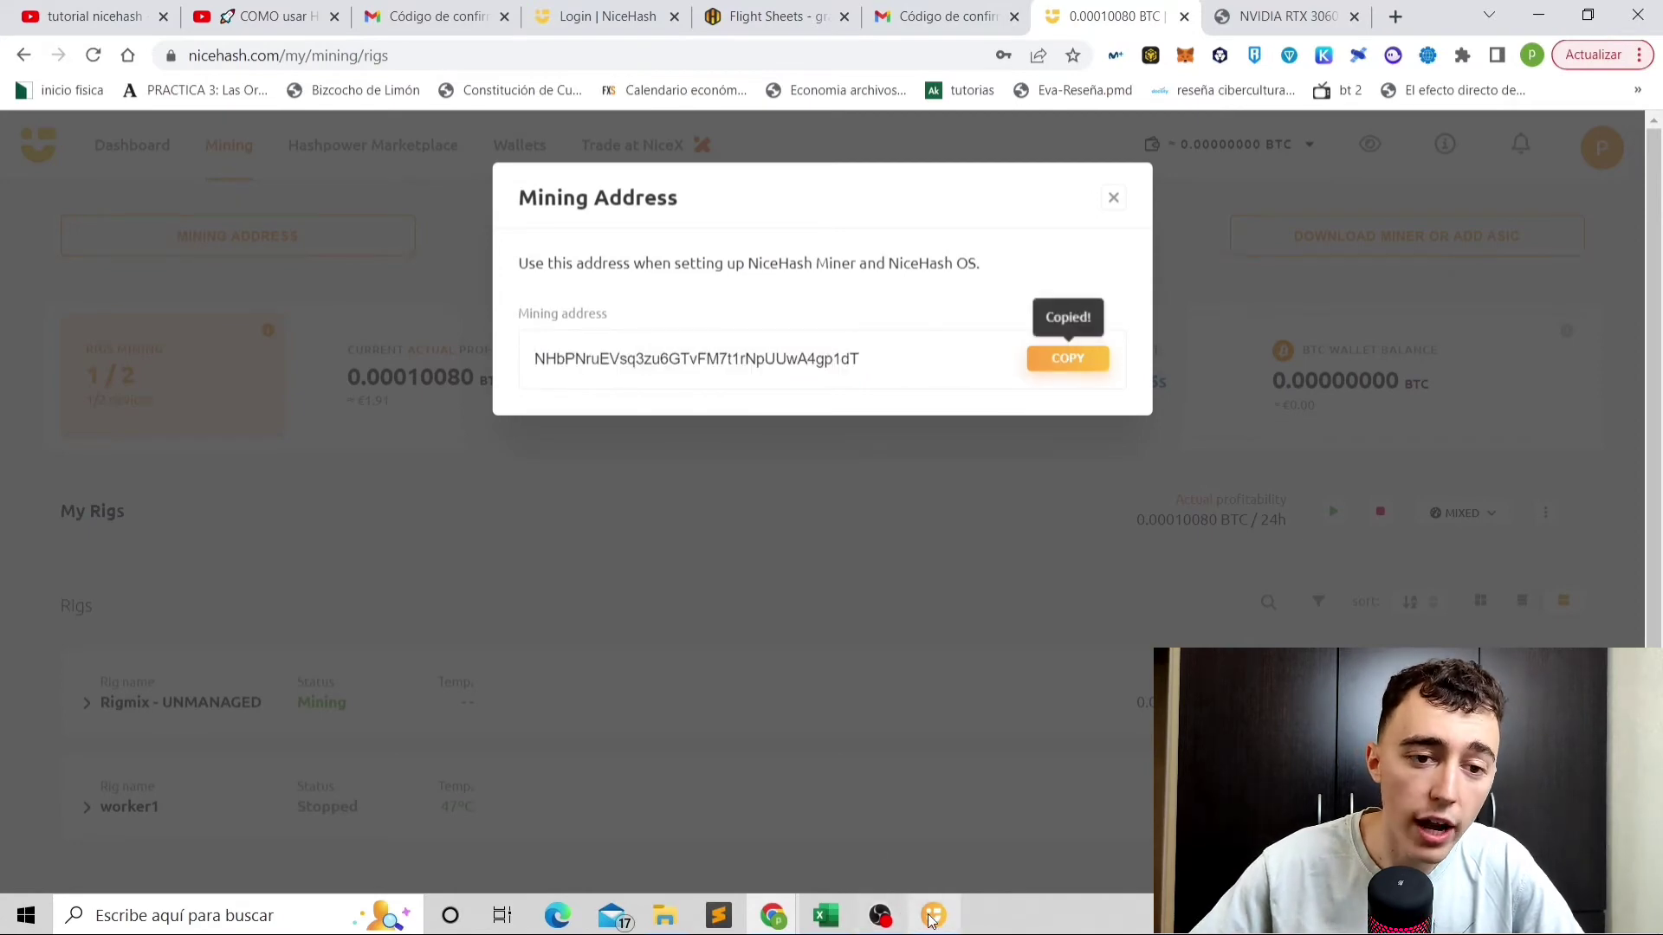
# Back in Hive OS, create a global Ethash wallet named "hiveos nicehash" with the copied mining address.
pyautogui.click(774, 17)
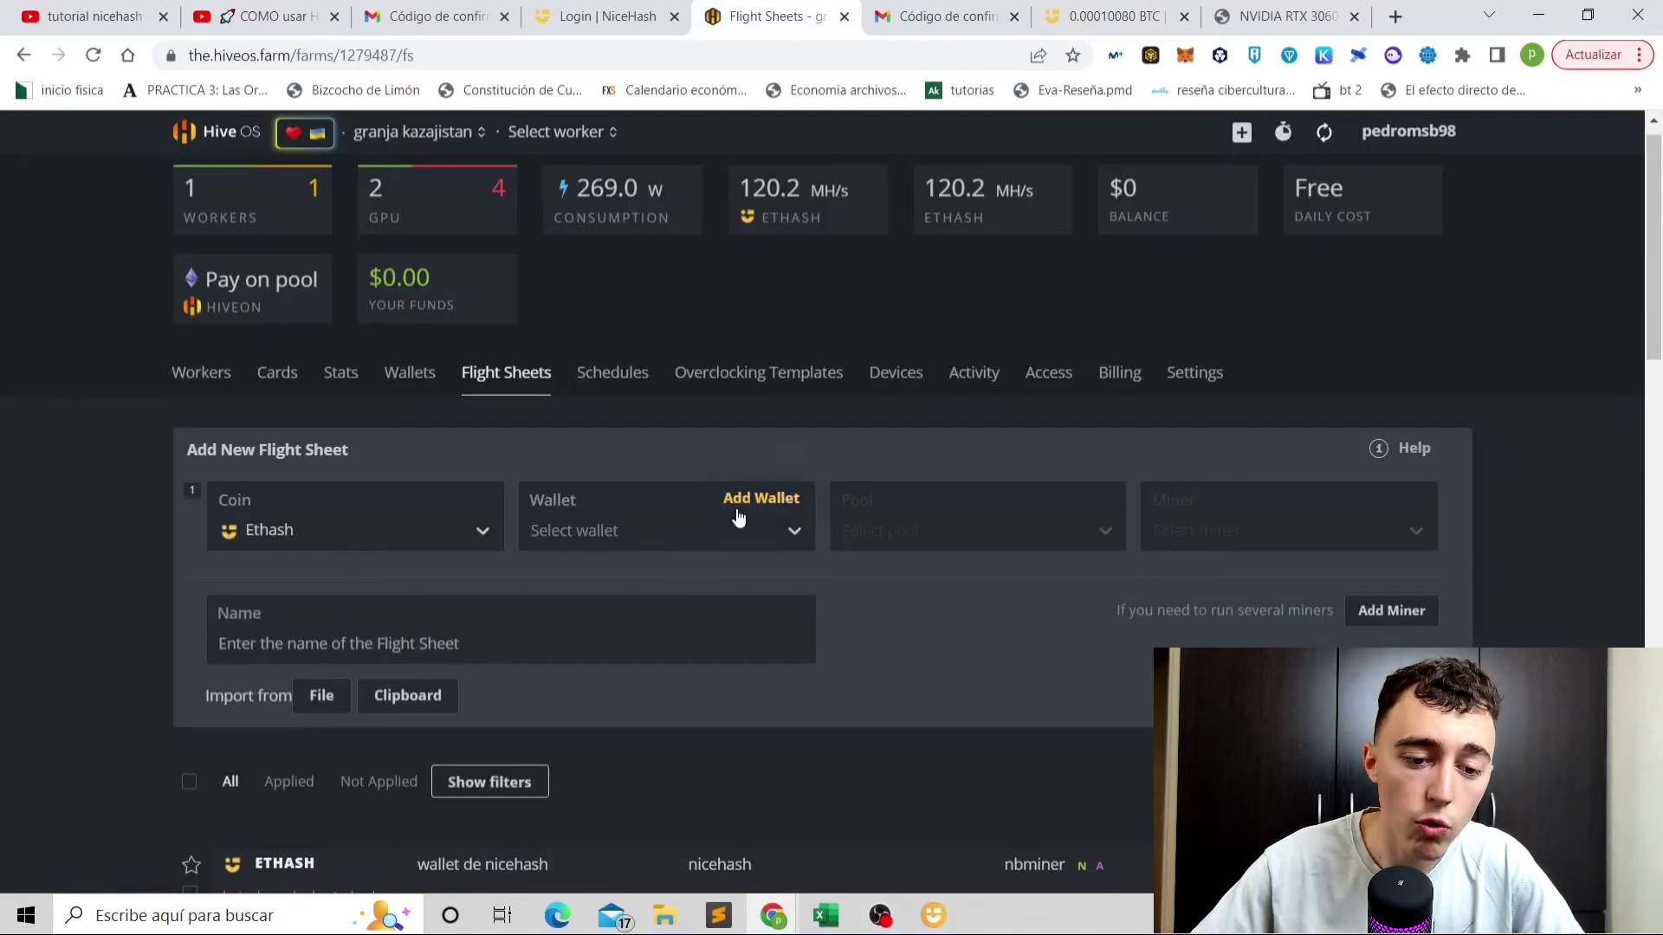
pyautogui.click(762, 499)
pyautogui.hotkey('ctrl', 'v')
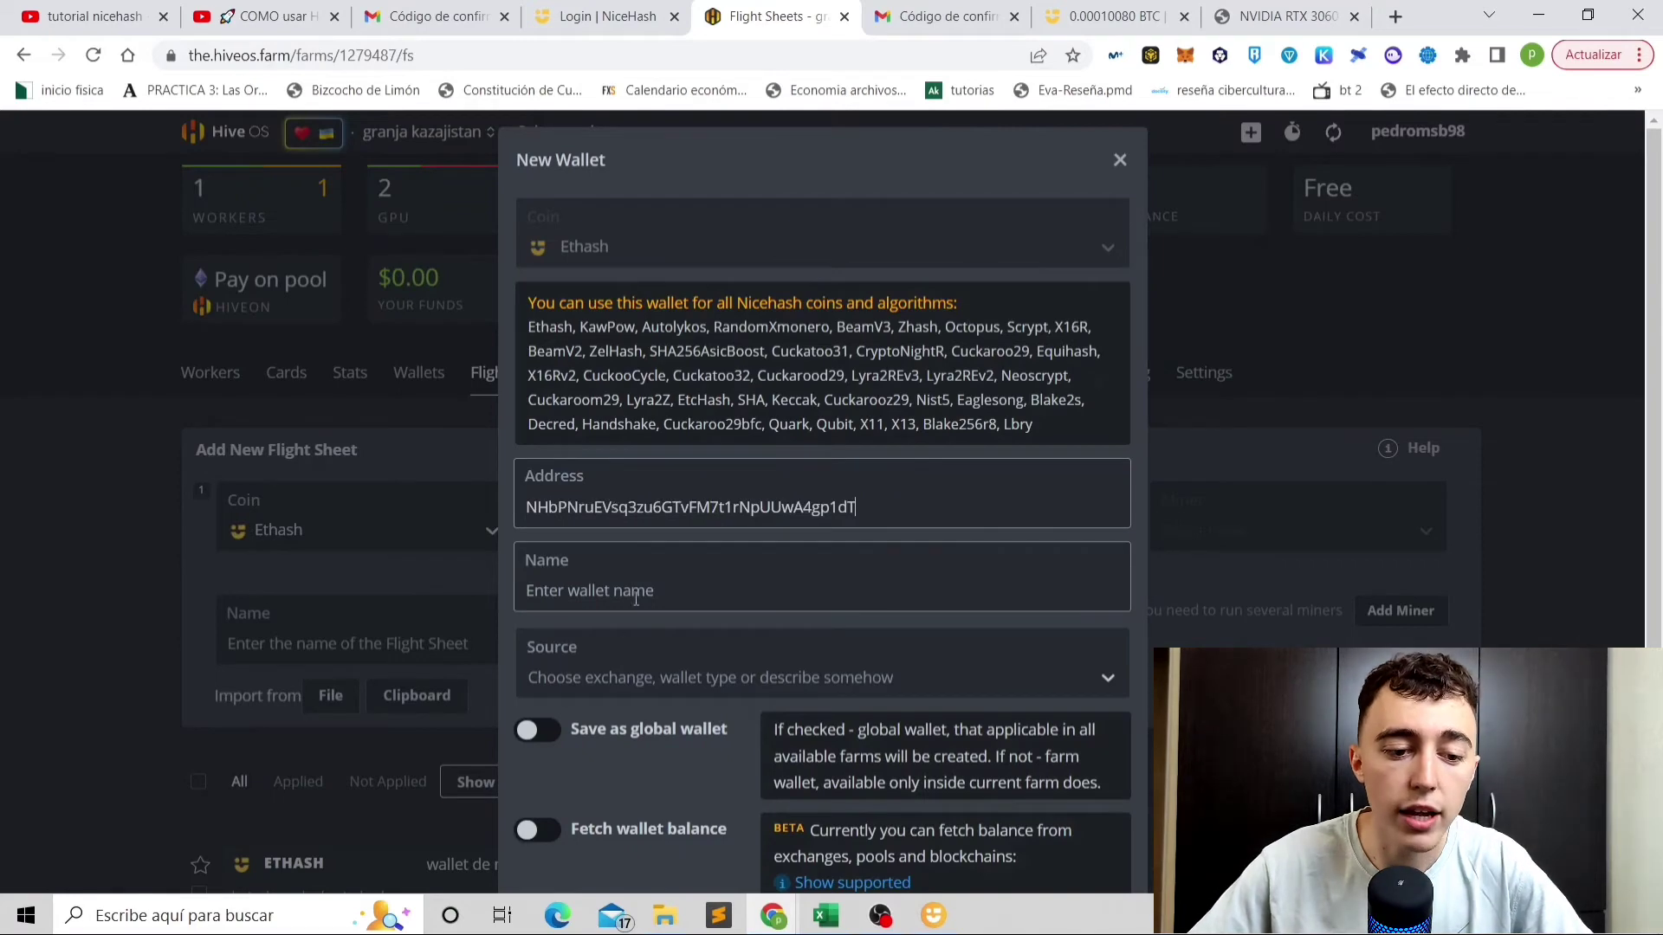
pyautogui.click(543, 732)
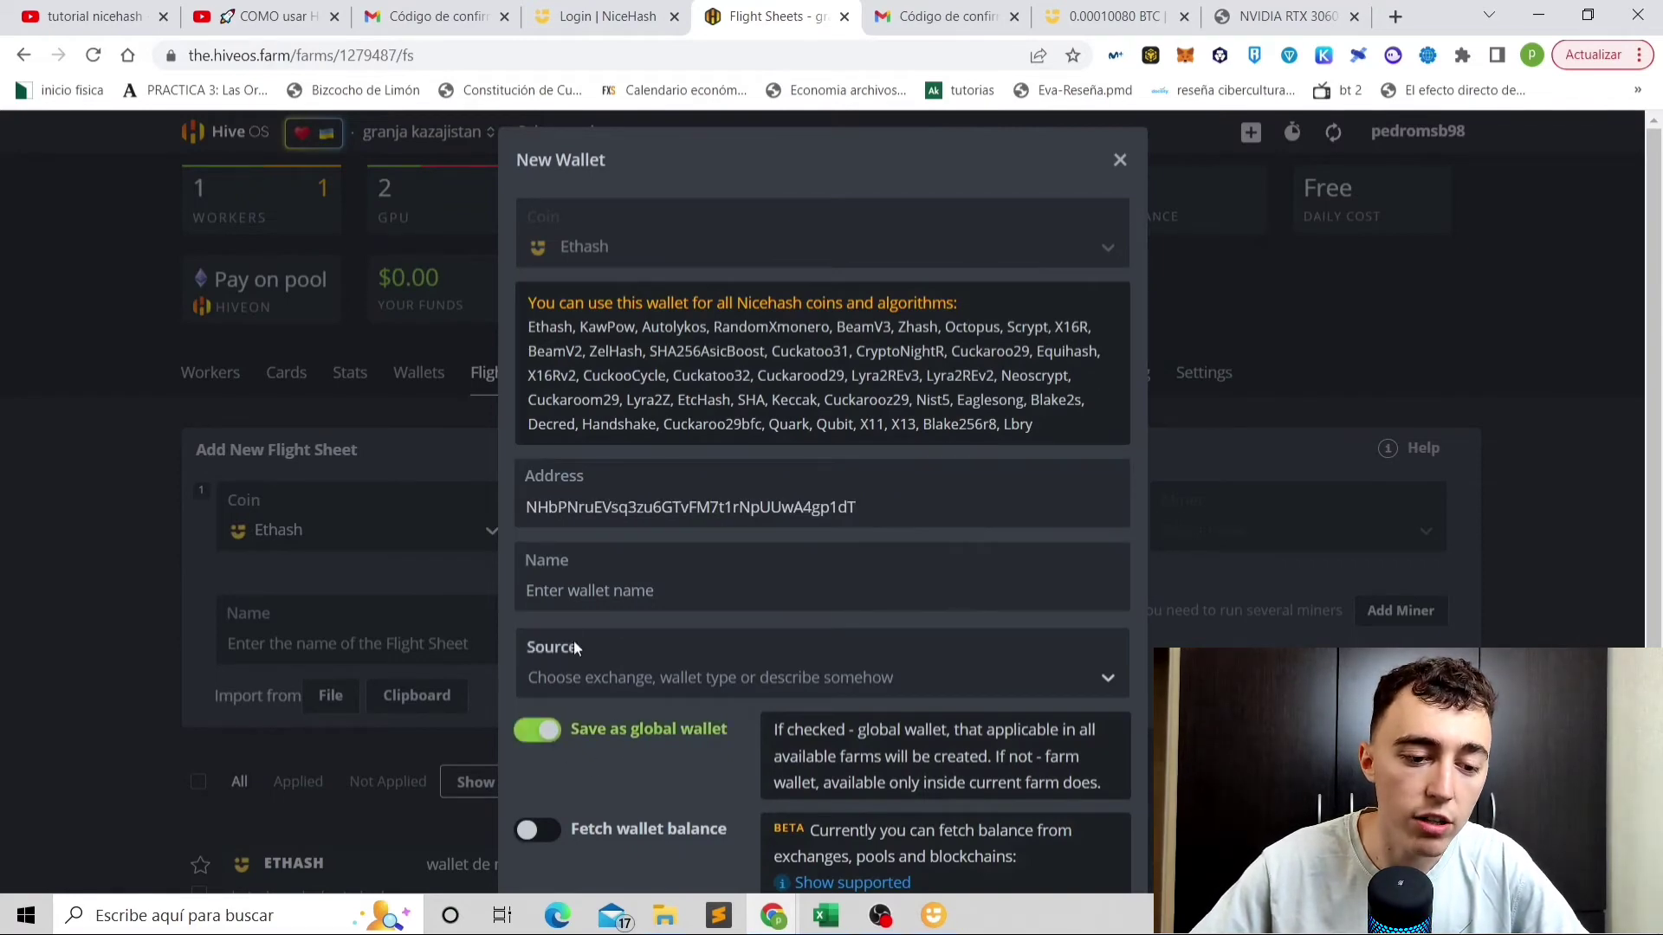
pyautogui.click(568, 593)
pyautogui.write('hiveos')
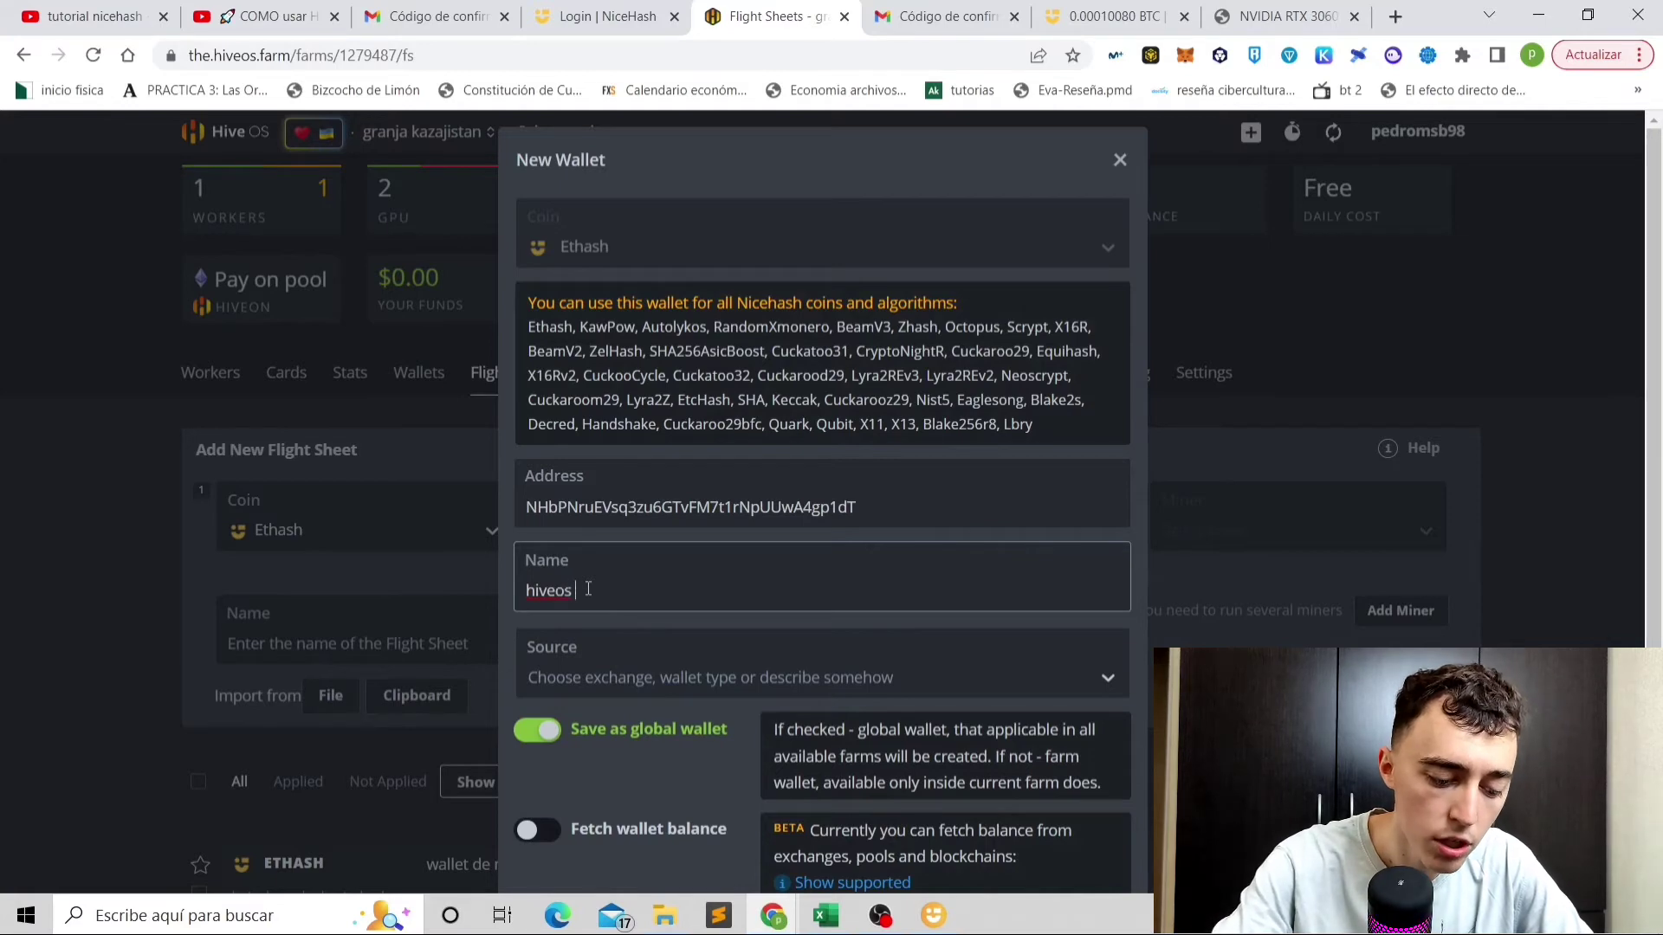
pyautogui.write(' nicehash')
pyautogui.scroll(-2, 1040, 795)
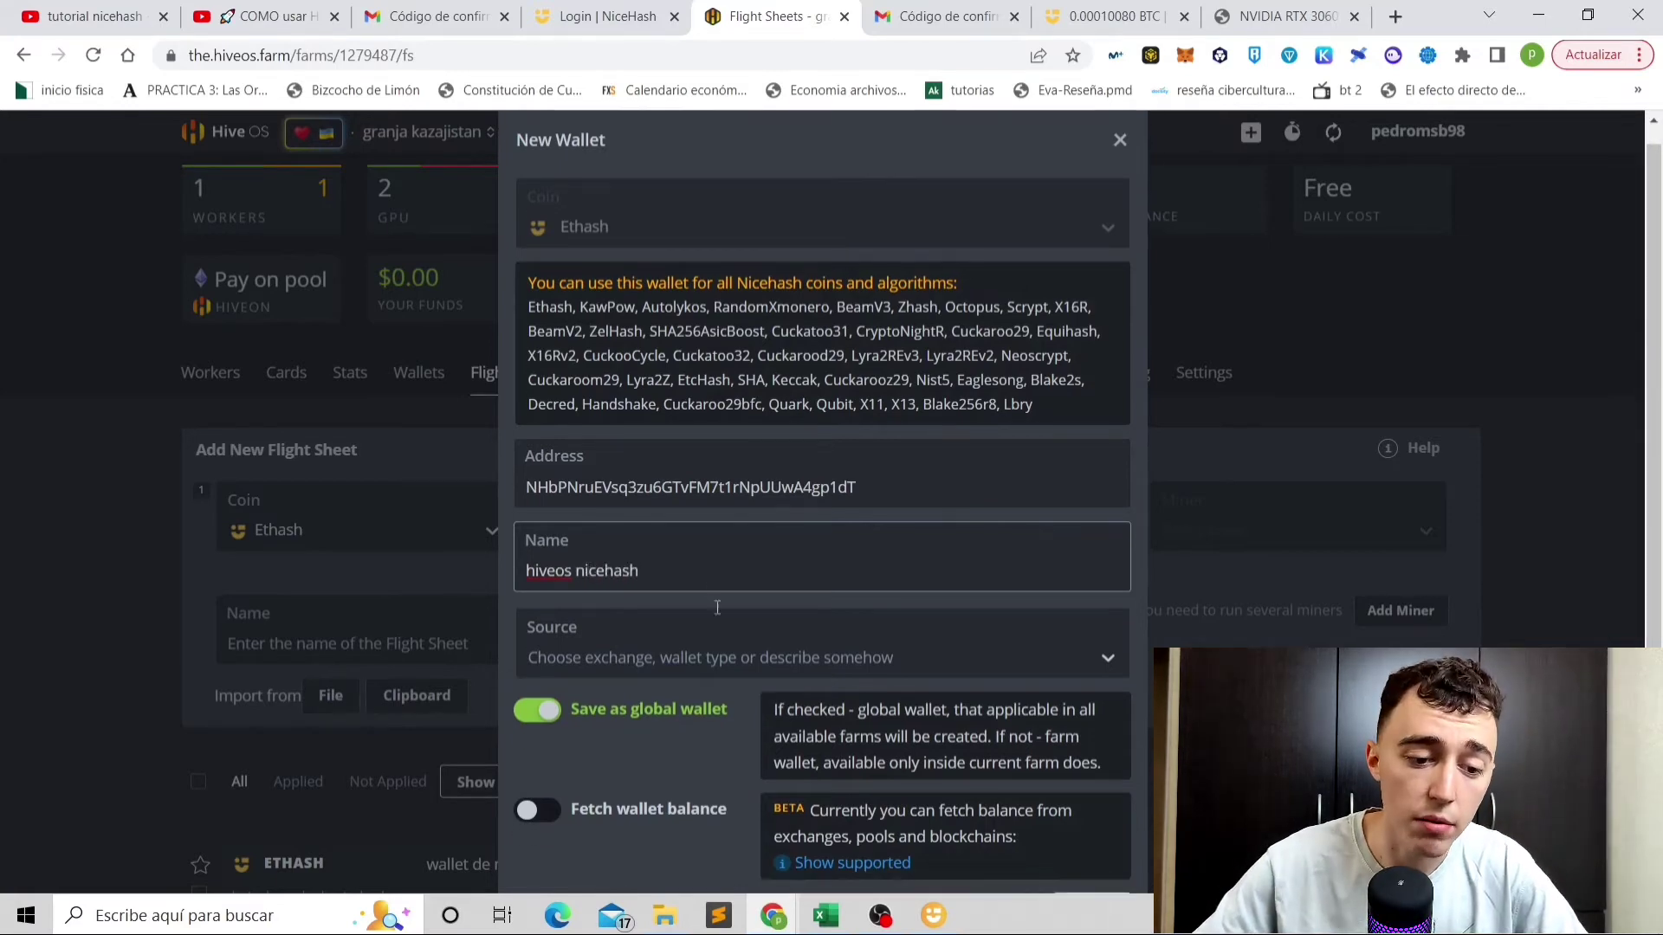
pyautogui.click(1089, 814)
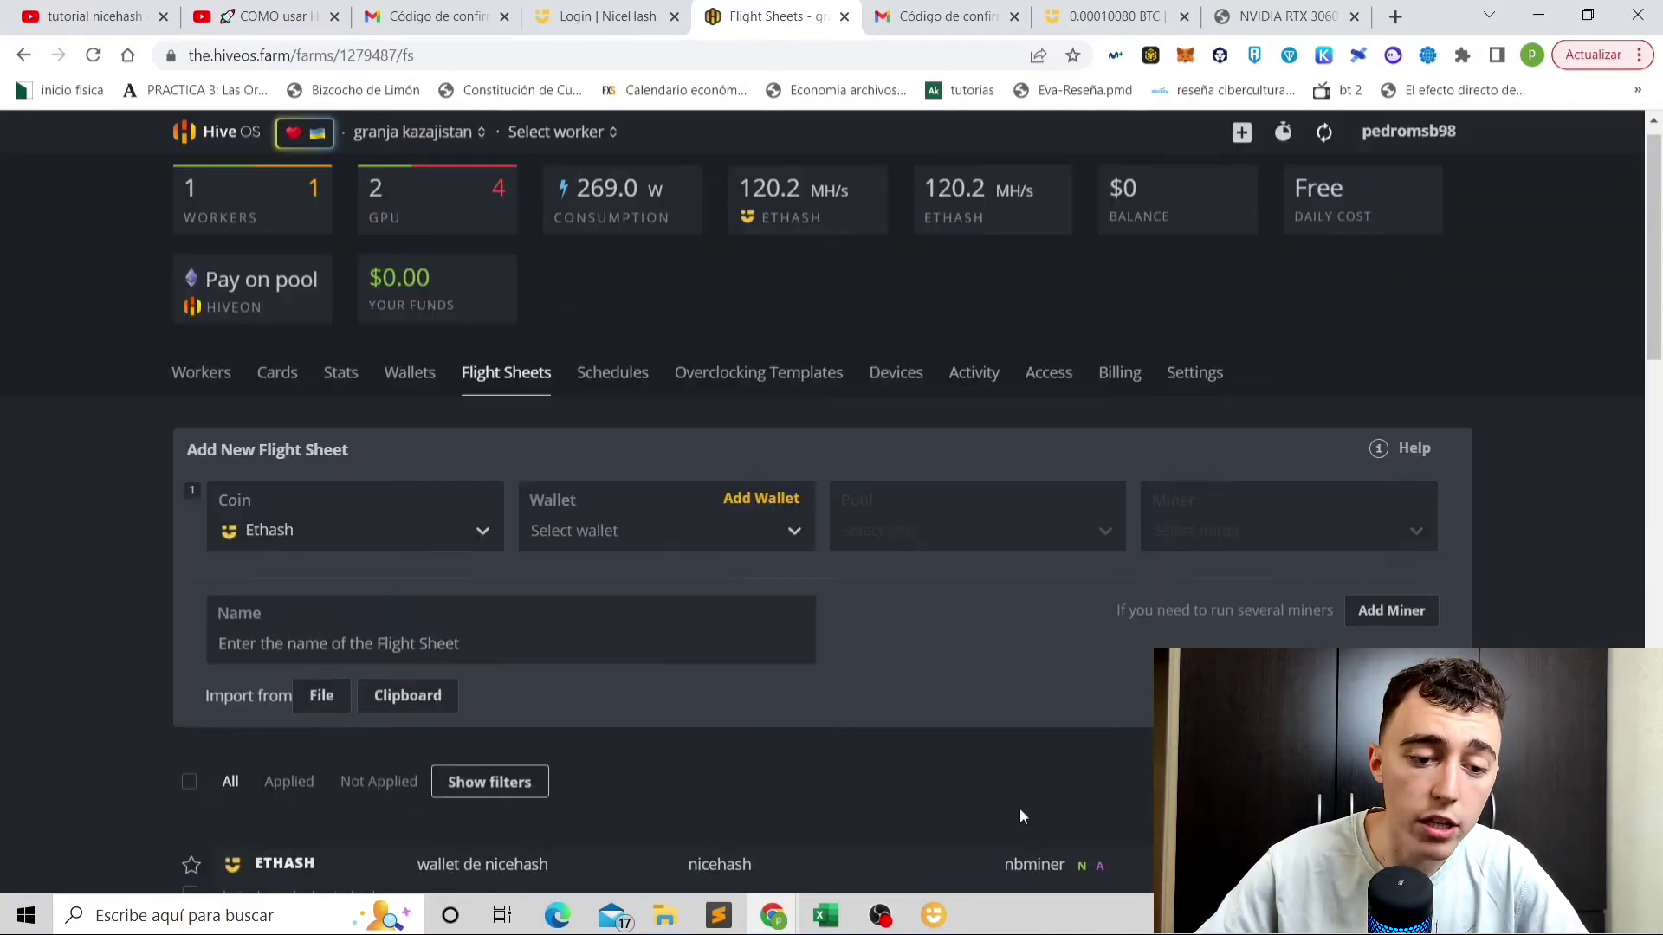
# Select wallet nicehash for the new flight sheet and the nicehash pool with its AUTO server, daggerhashimoto.auto.nicehash.com:9200.
pyautogui.click(636, 533)
pyautogui.click(662, 586)
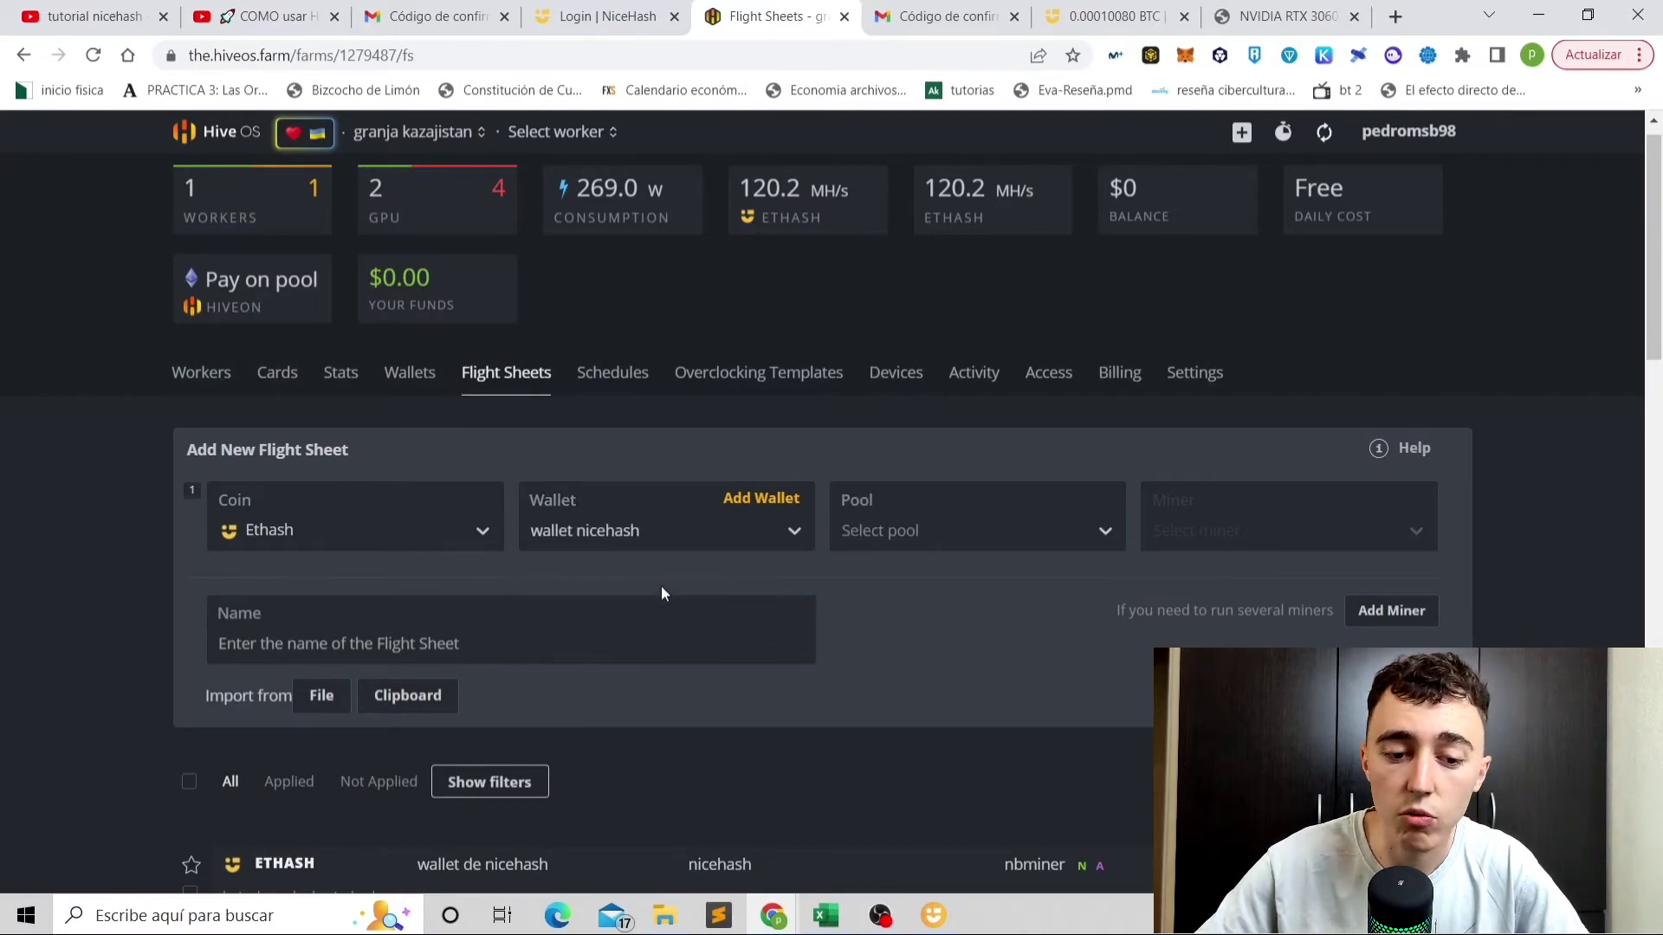
pyautogui.click(886, 535)
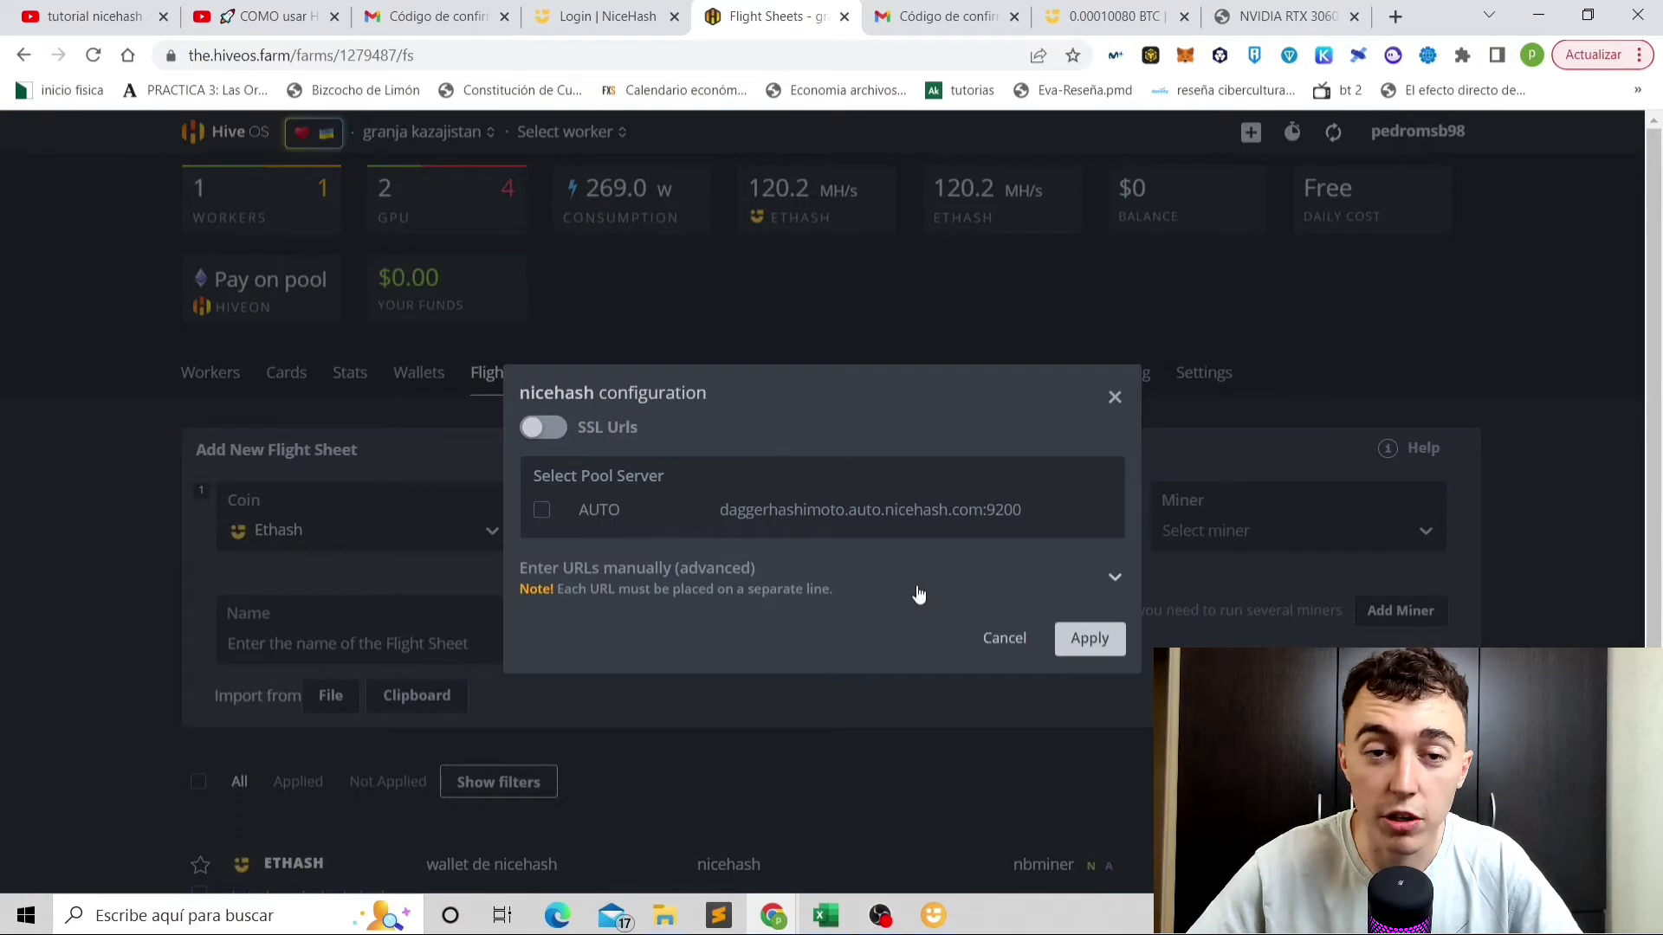
pyautogui.click(542, 511)
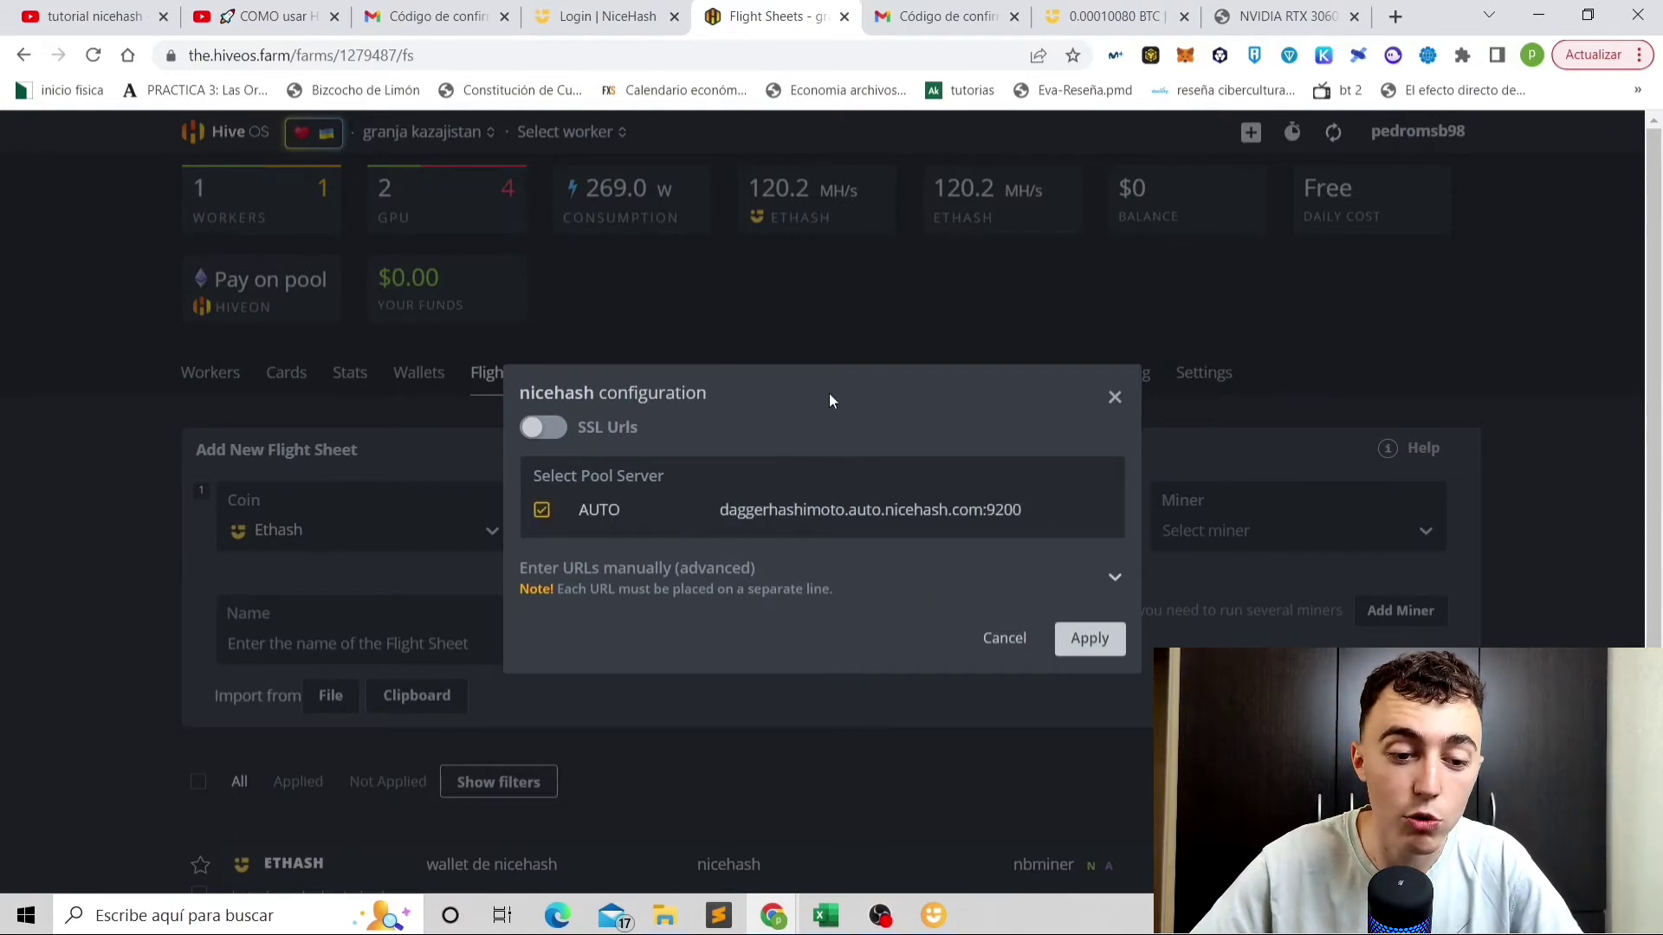
pyautogui.click(1088, 638)
# Choose NBMiner as the flight sheet's miner and create the flight sheet.
pyautogui.click(1202, 533)
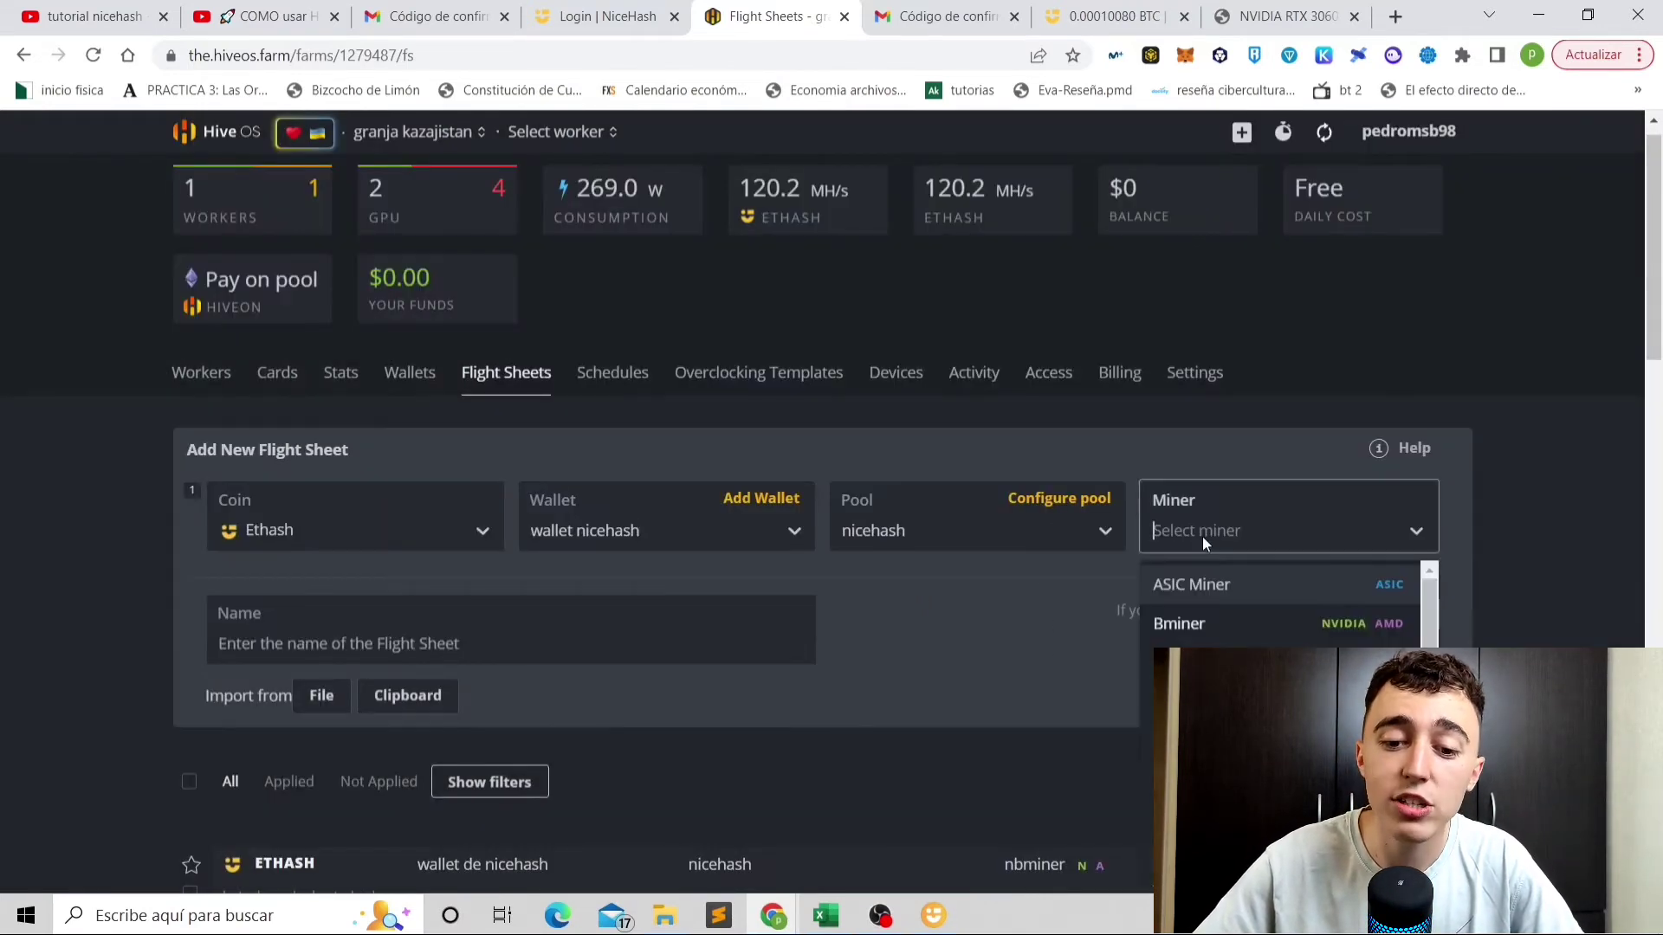
pyautogui.scroll(-3, 1273, 611)
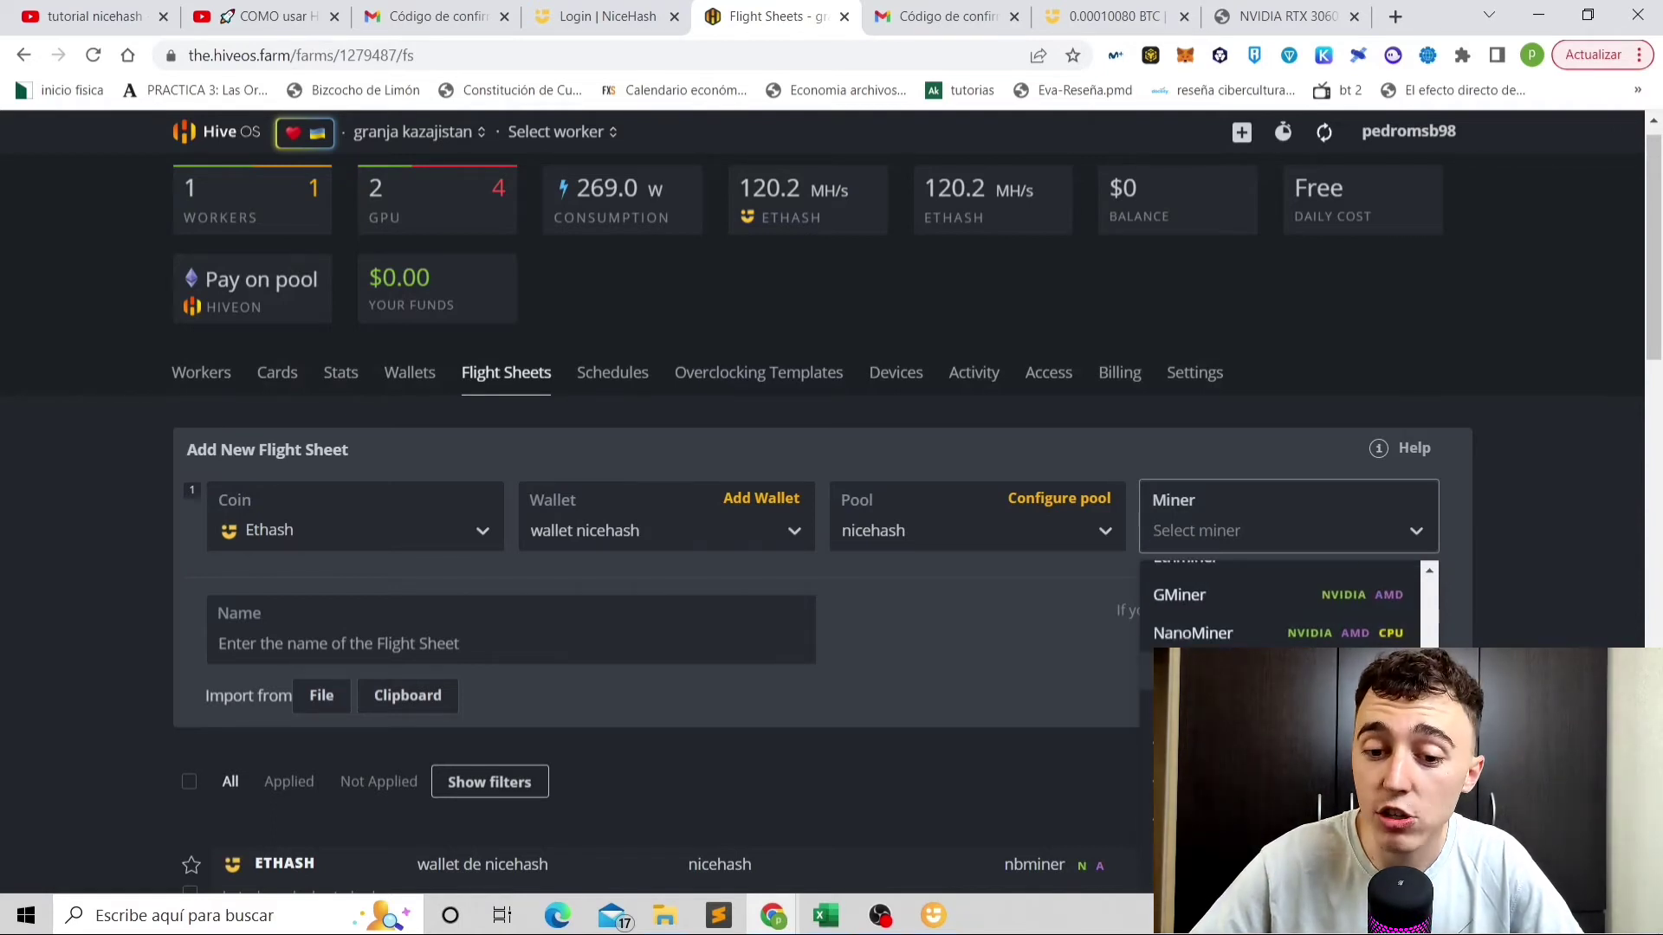
pyautogui.click(1212, 671)
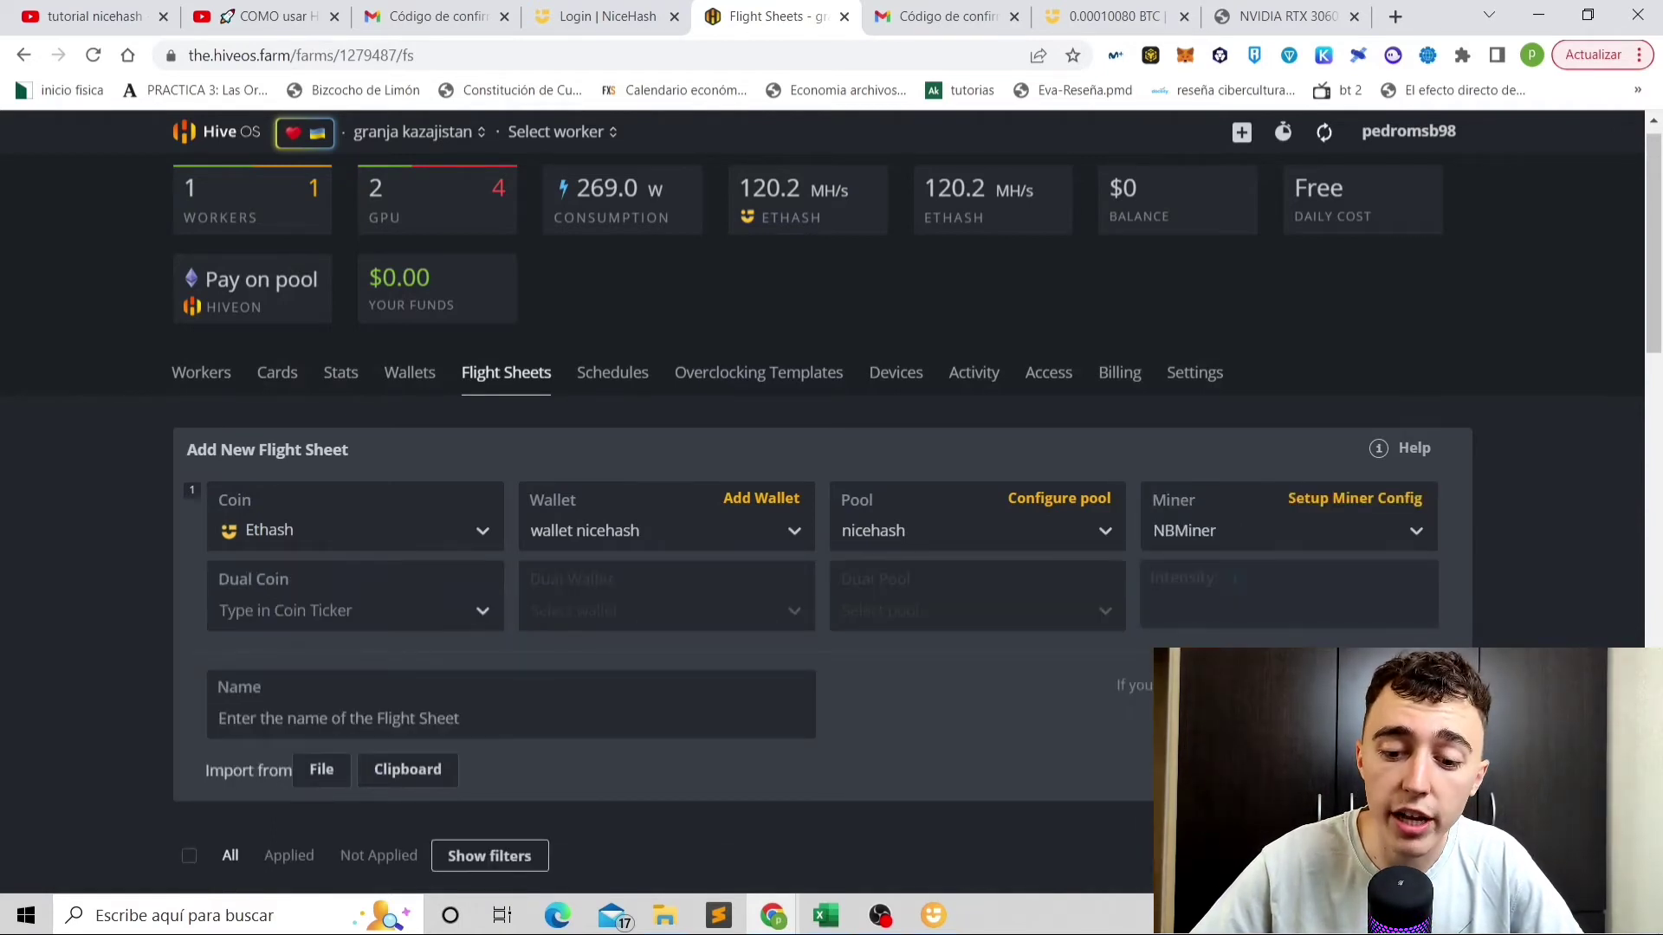
# Apply the new Ethash flight sheet with wallet nicehash and nbminer to the Rigmix worker.
pyautogui.click(203, 373)
pyautogui.click(262, 523)
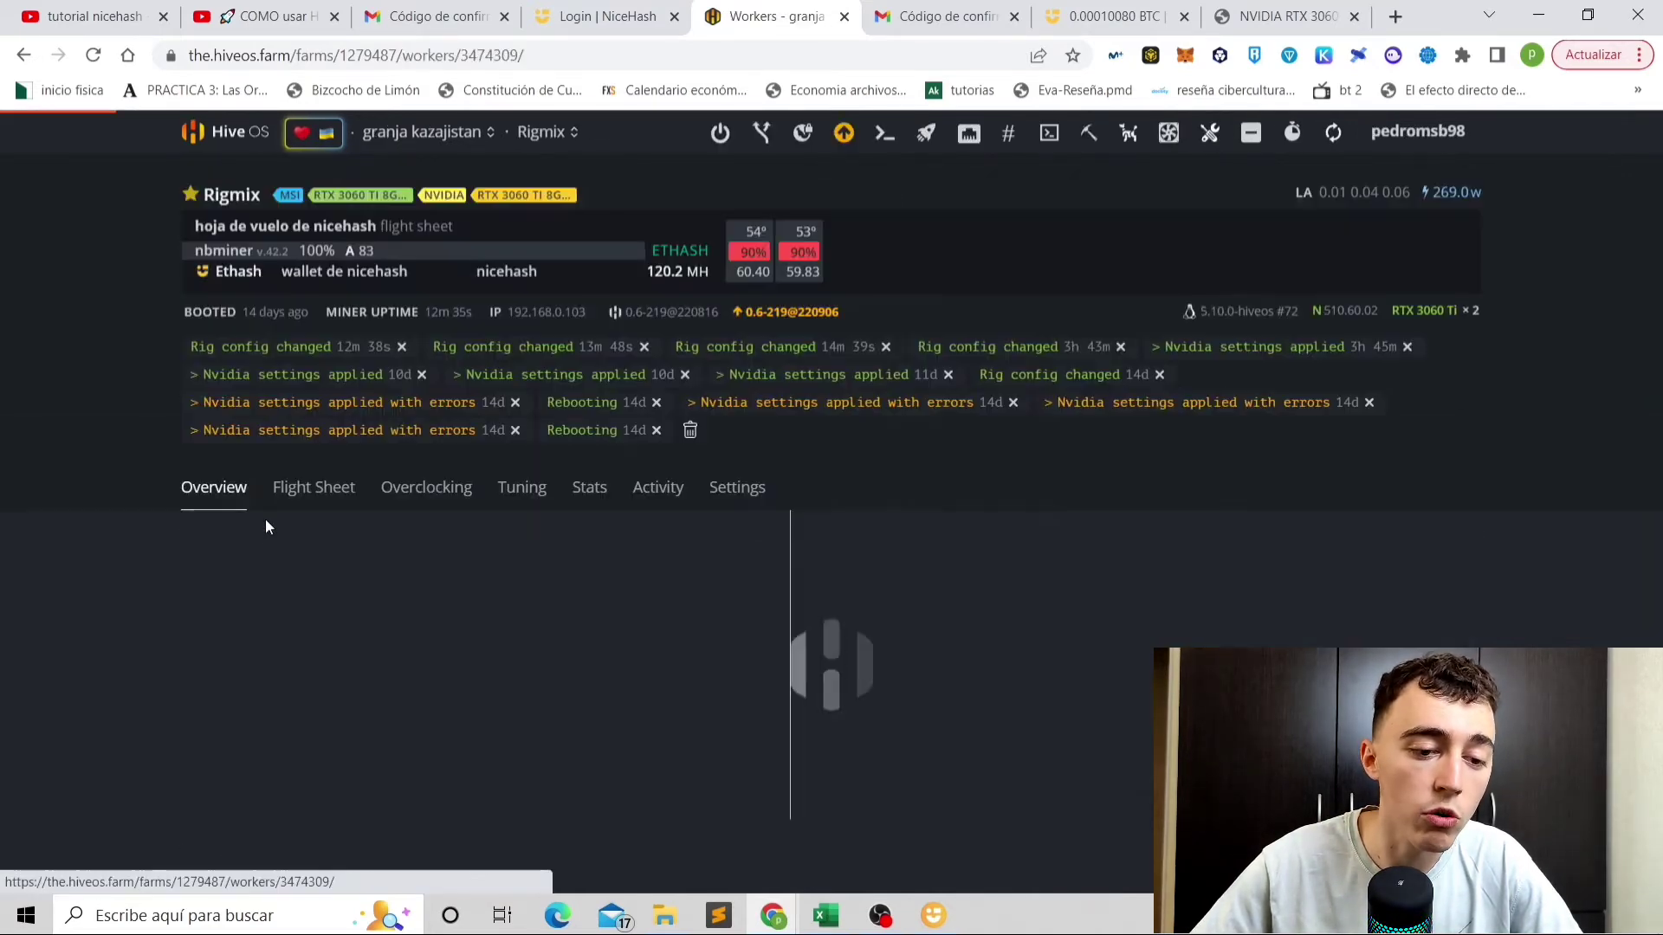
pyautogui.click(303, 487)
pyautogui.scroll(-2, 388, 516)
pyautogui.scroll(-3, 462, 528)
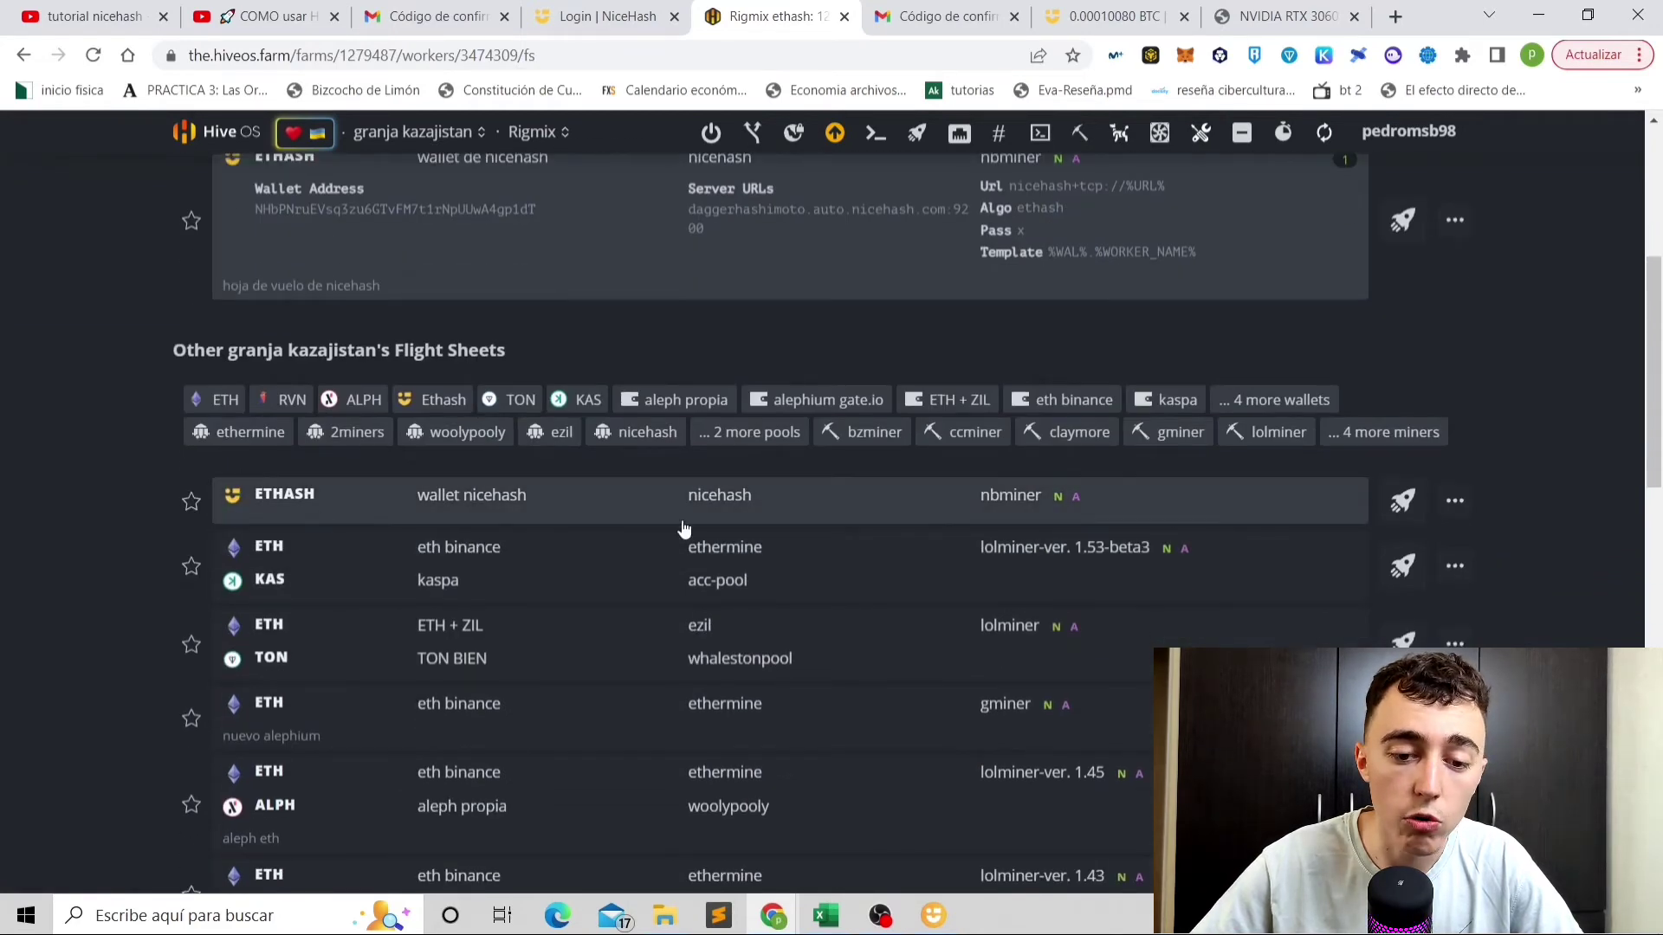
pyautogui.click(547, 505)
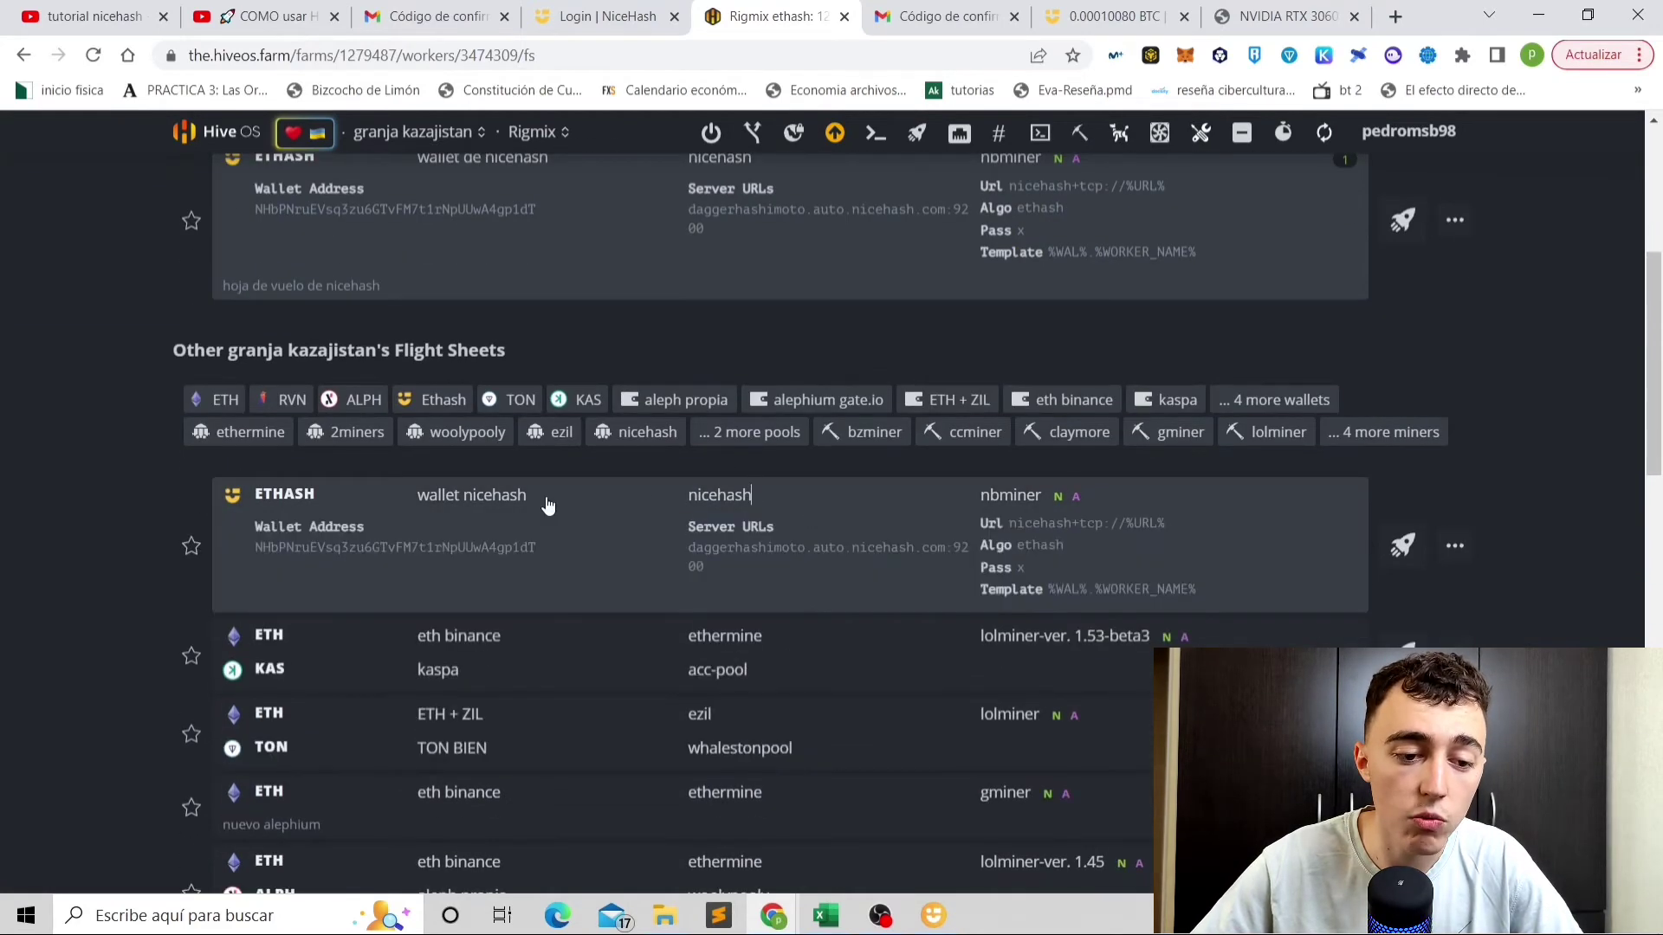
pyautogui.click(1403, 547)
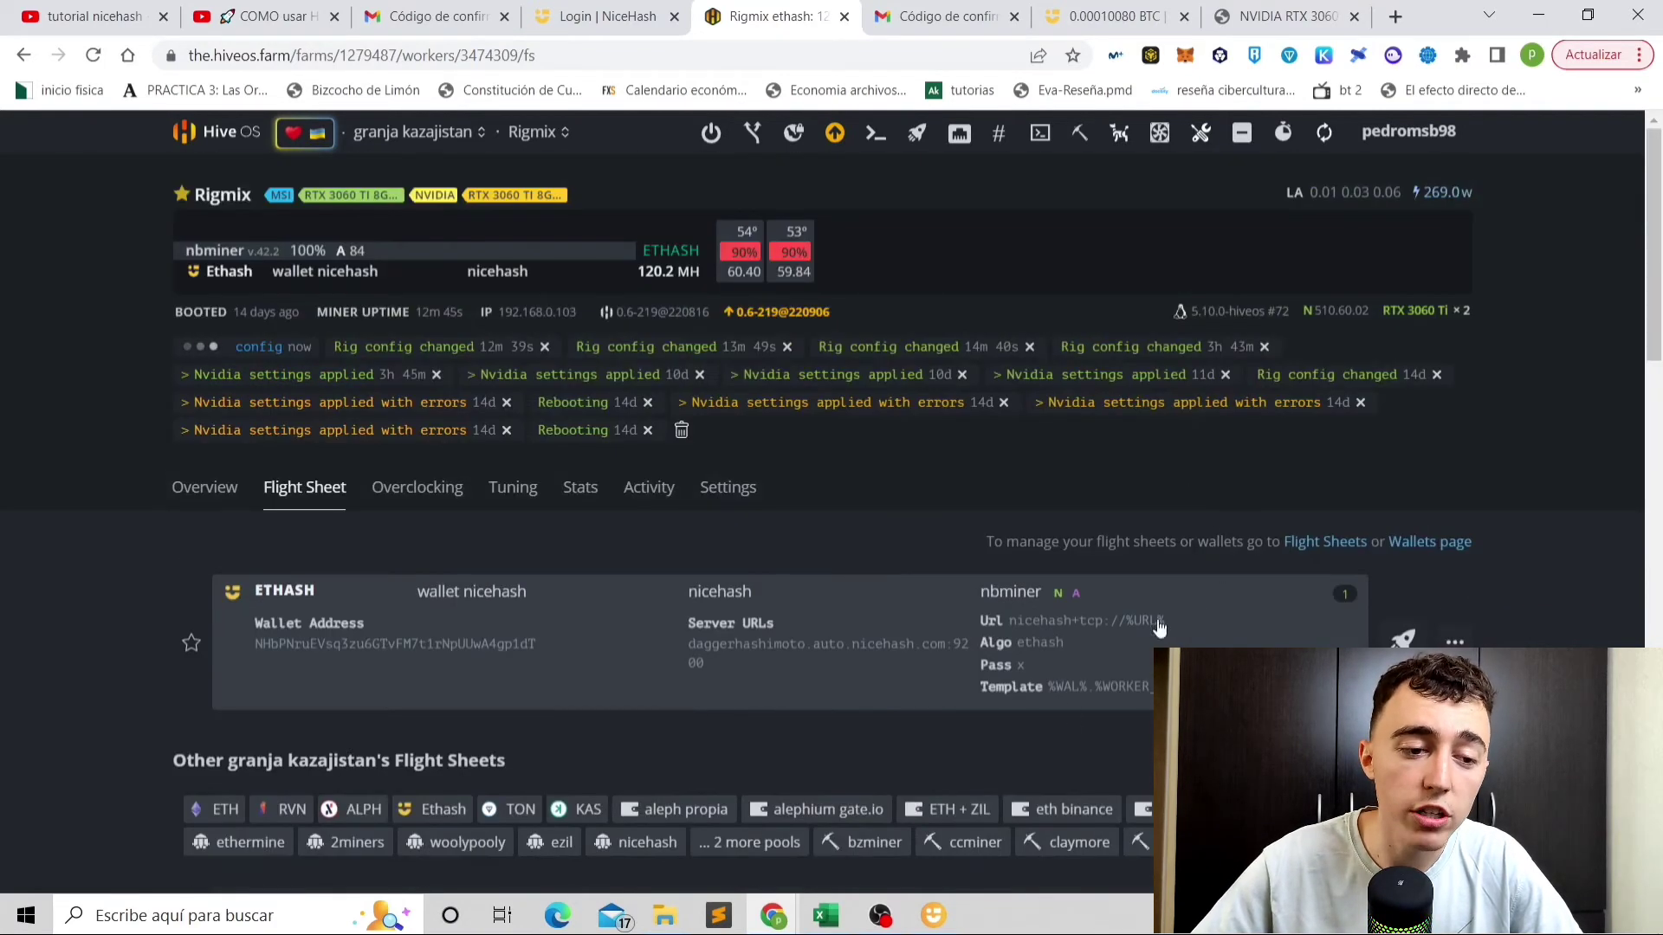
# View the Rigmix overview, switch to NiceHash and close the mining address to review the rig statuses and unpaid balance.
pyautogui.click(221, 490)
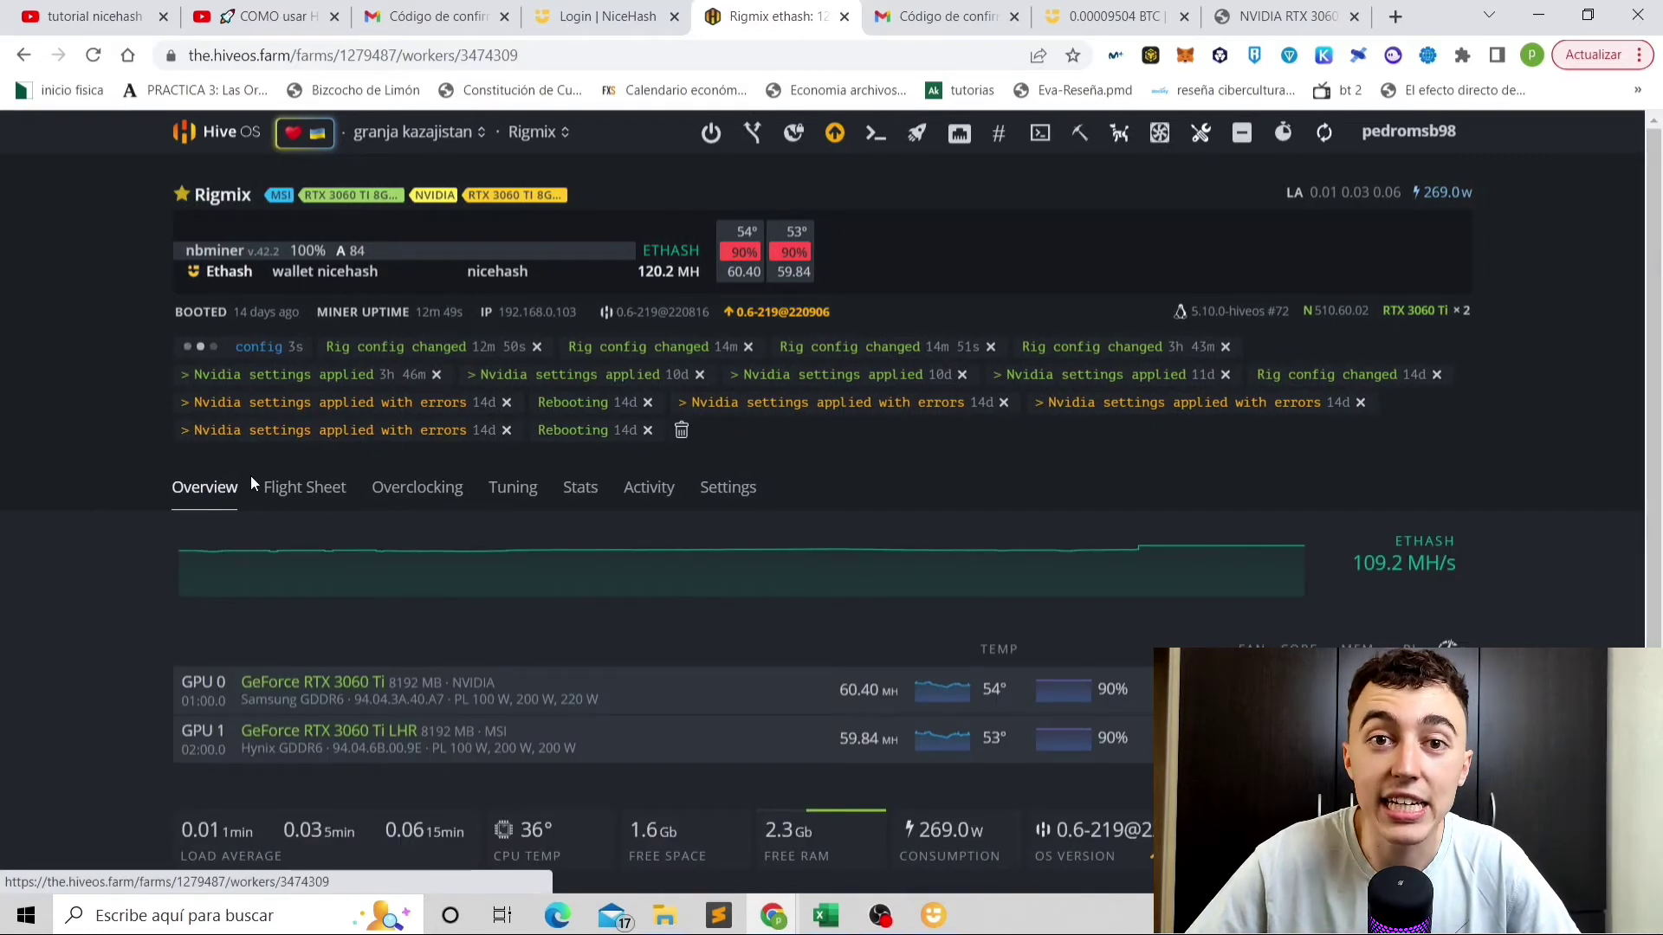
pyautogui.click(1074, 12)
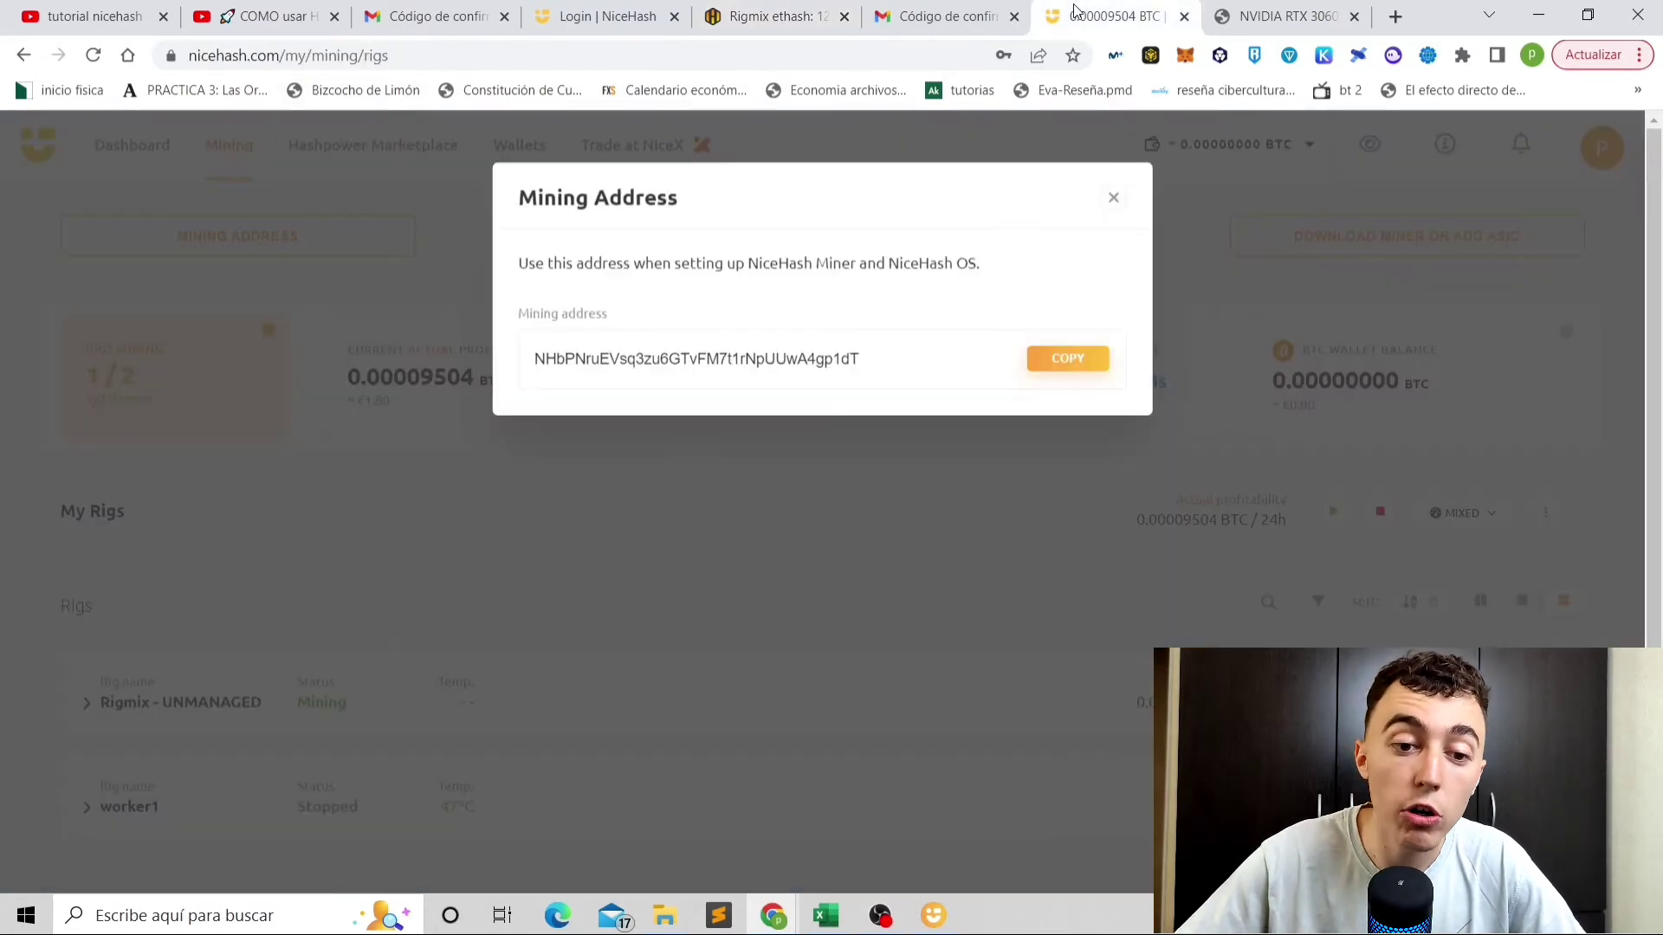
pyautogui.click(1113, 199)
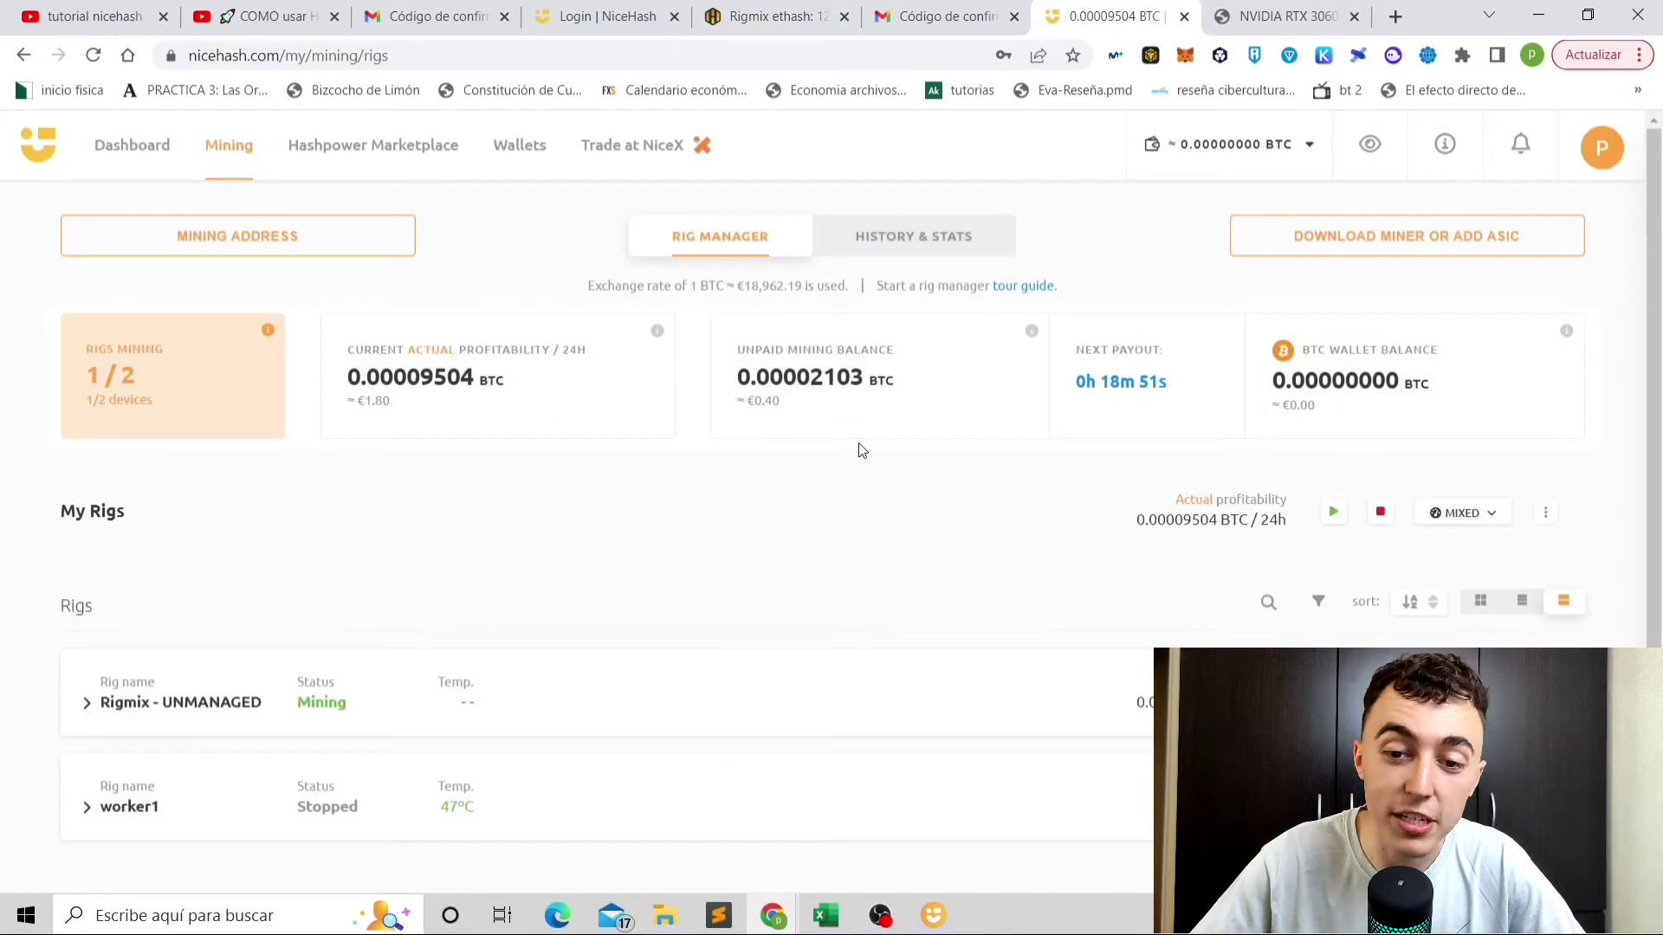
pyautogui.click(1221, 145)
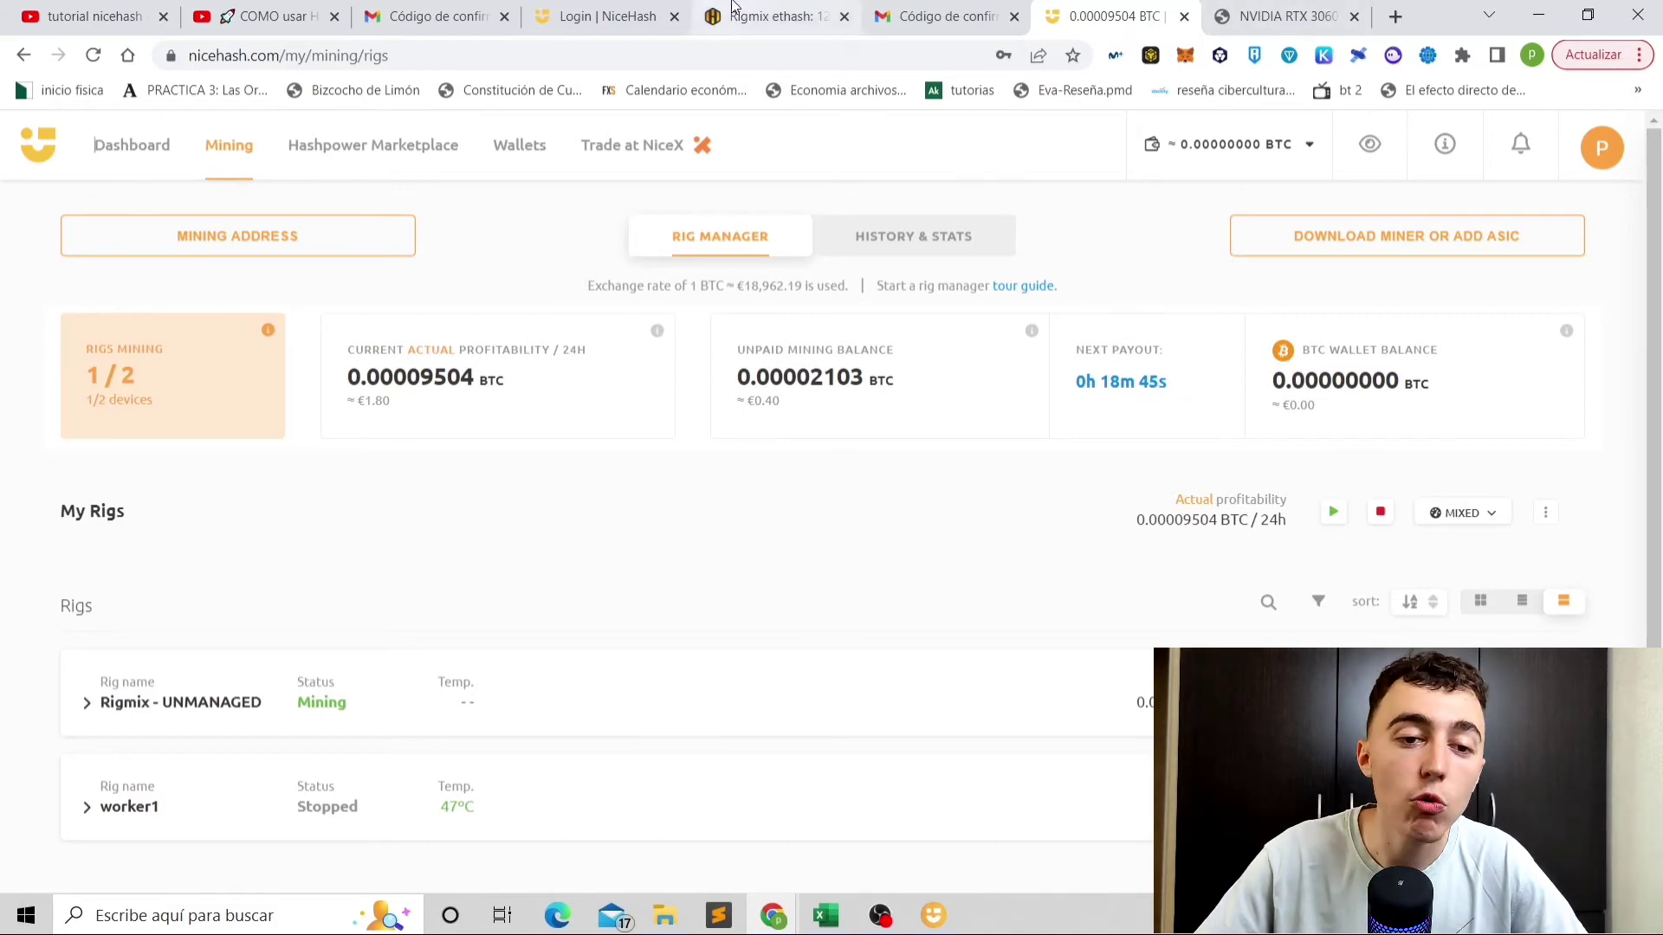
# Back in Hive OS, edit the active flight sheet of Rigmix and set its coin to Nicehash-KawPow.
pyautogui.click(766, 16)
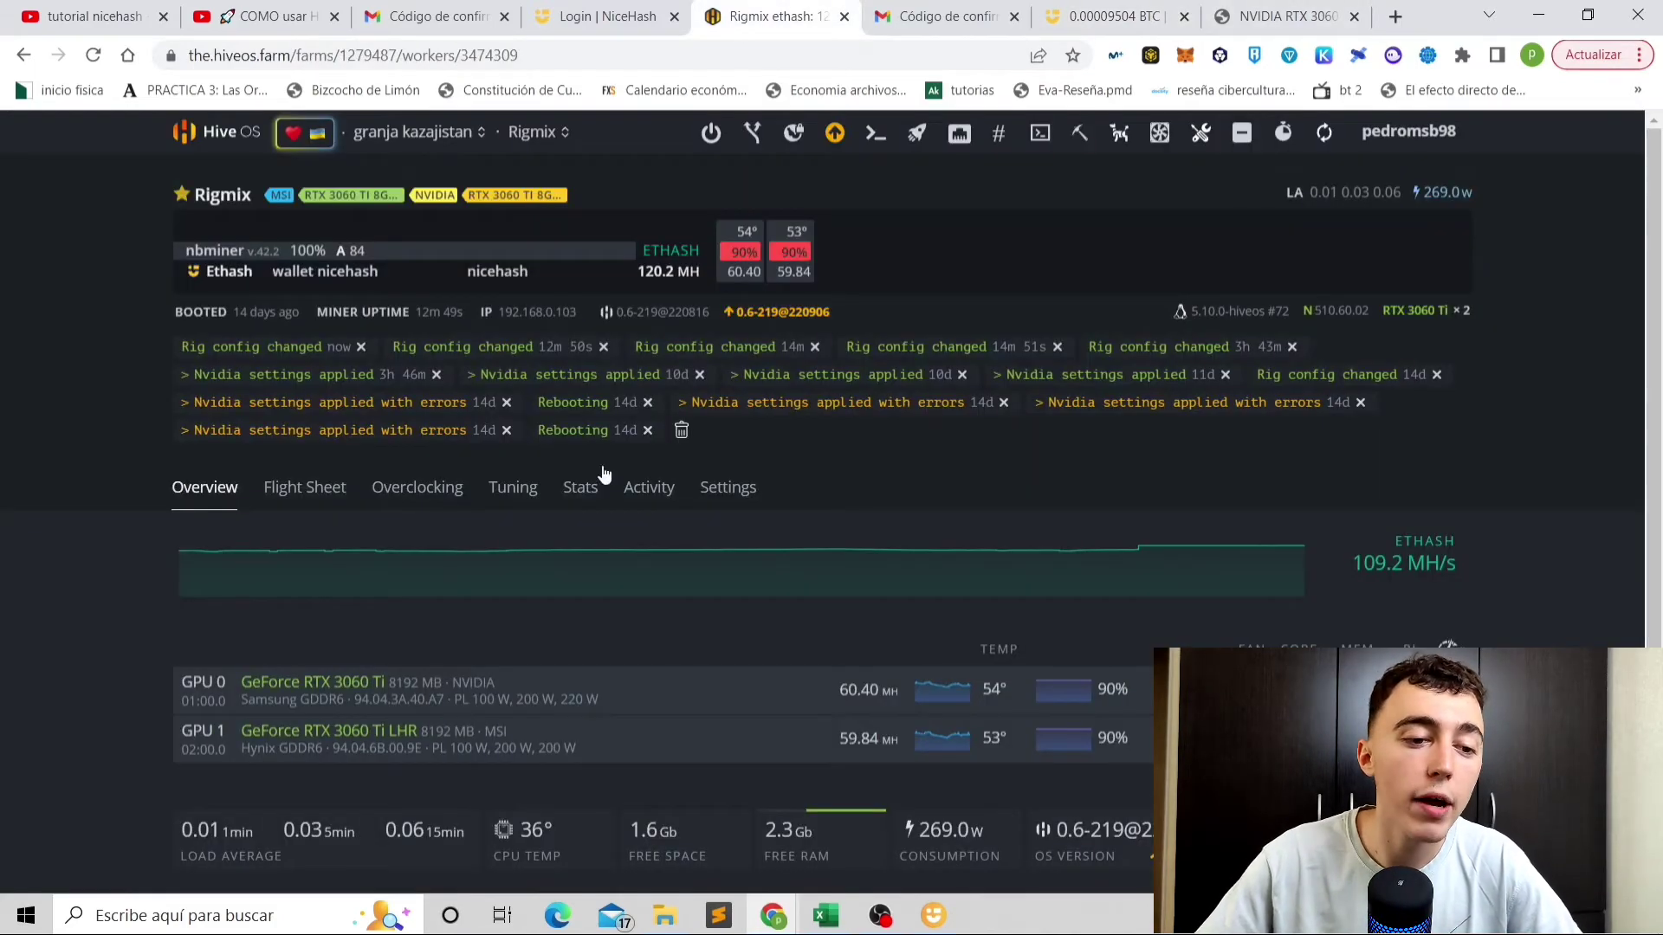
pyautogui.click(323, 502)
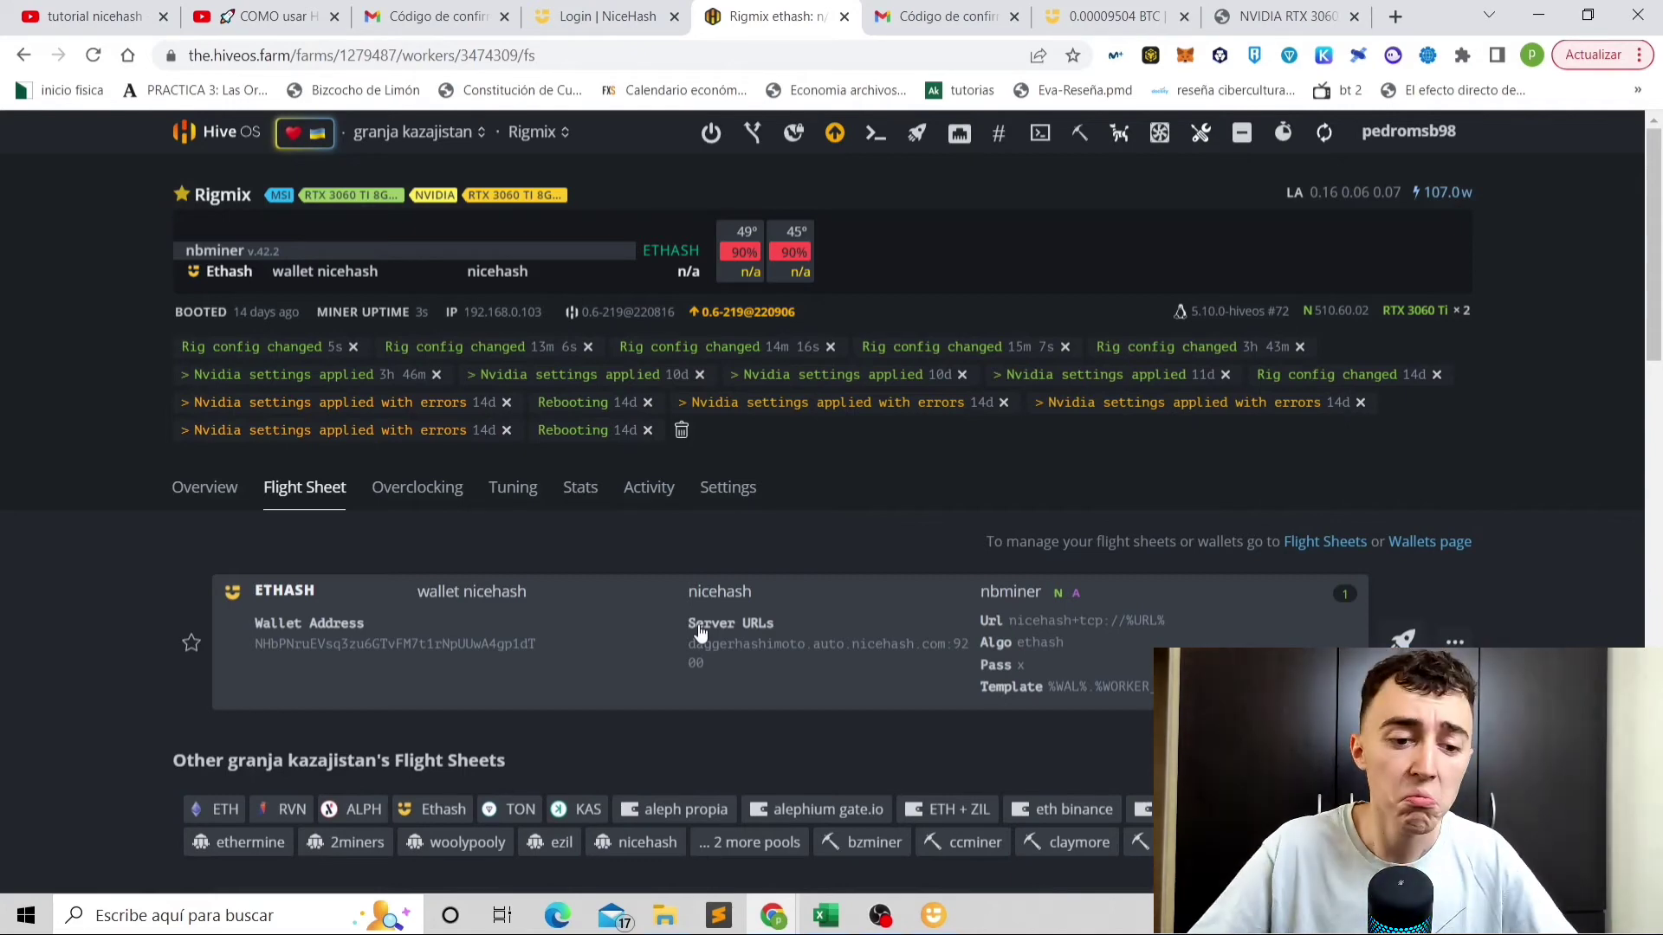
pyautogui.click(1455, 642)
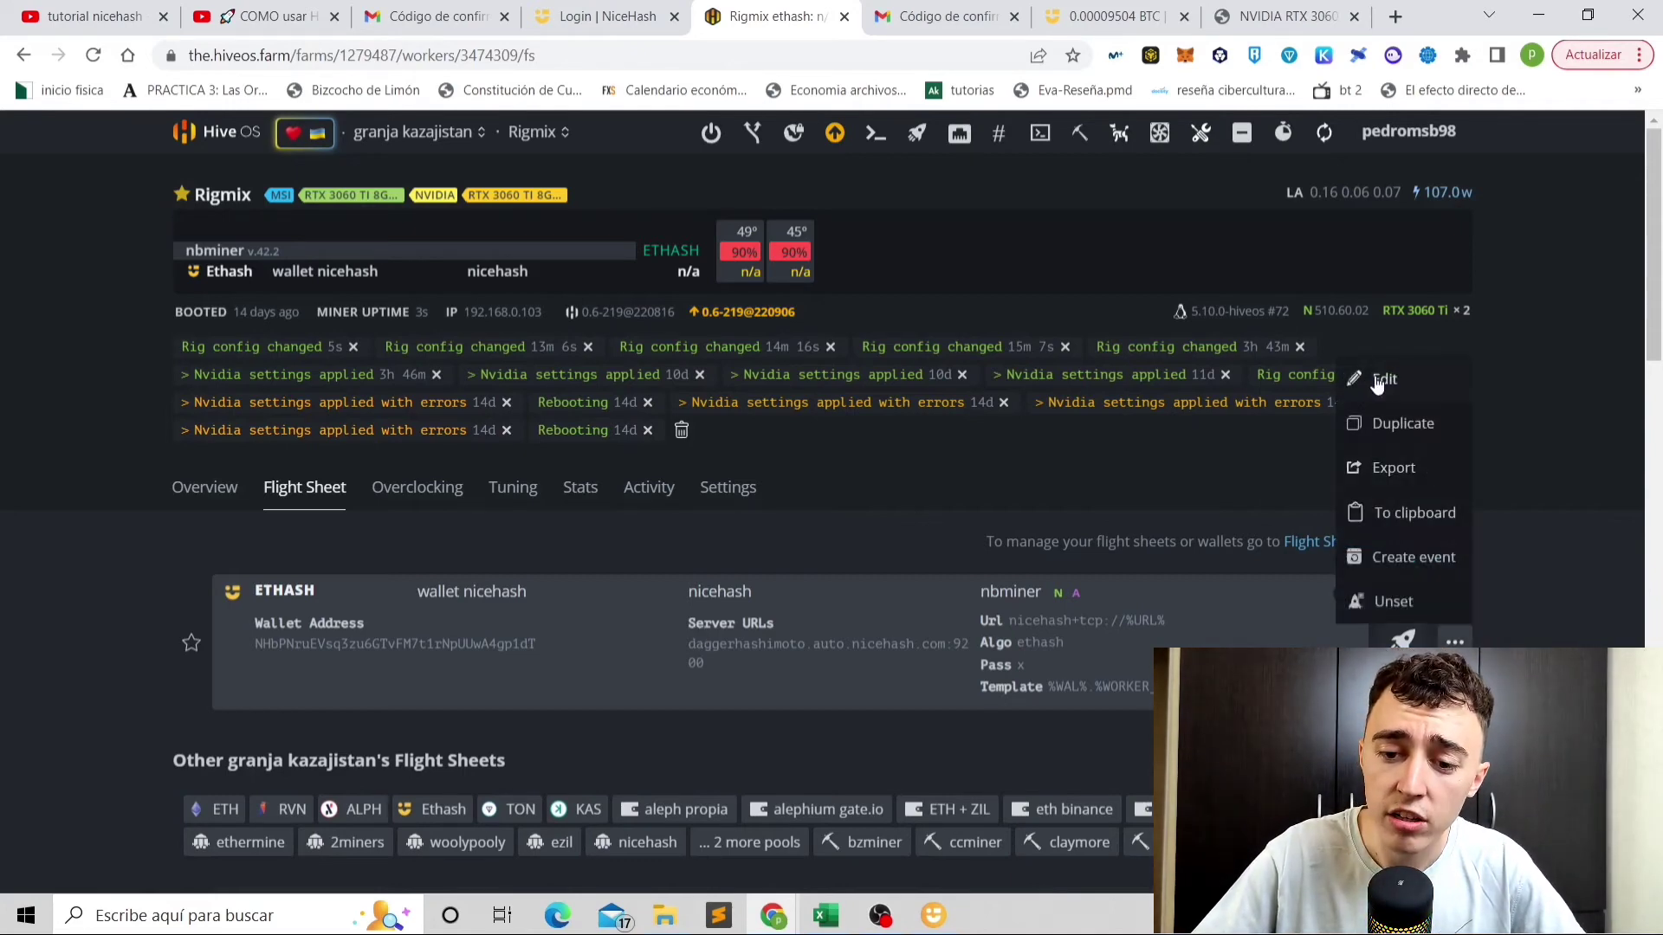
pyautogui.click(1384, 377)
pyautogui.click(361, 665)
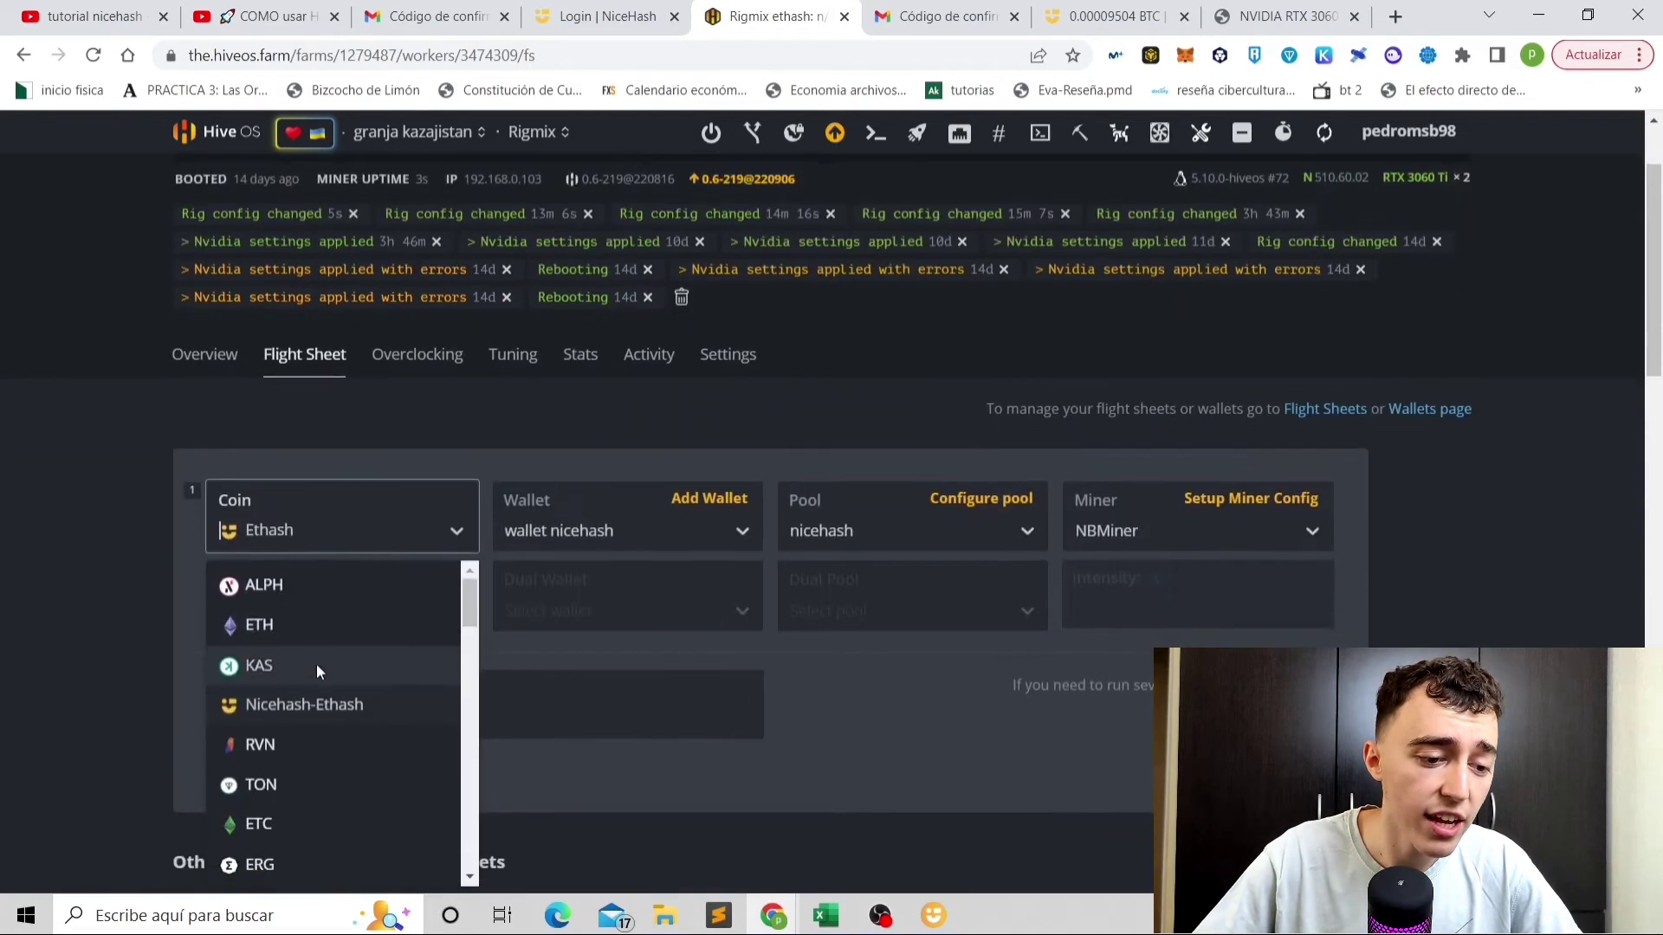
pyautogui.write('nicehash')
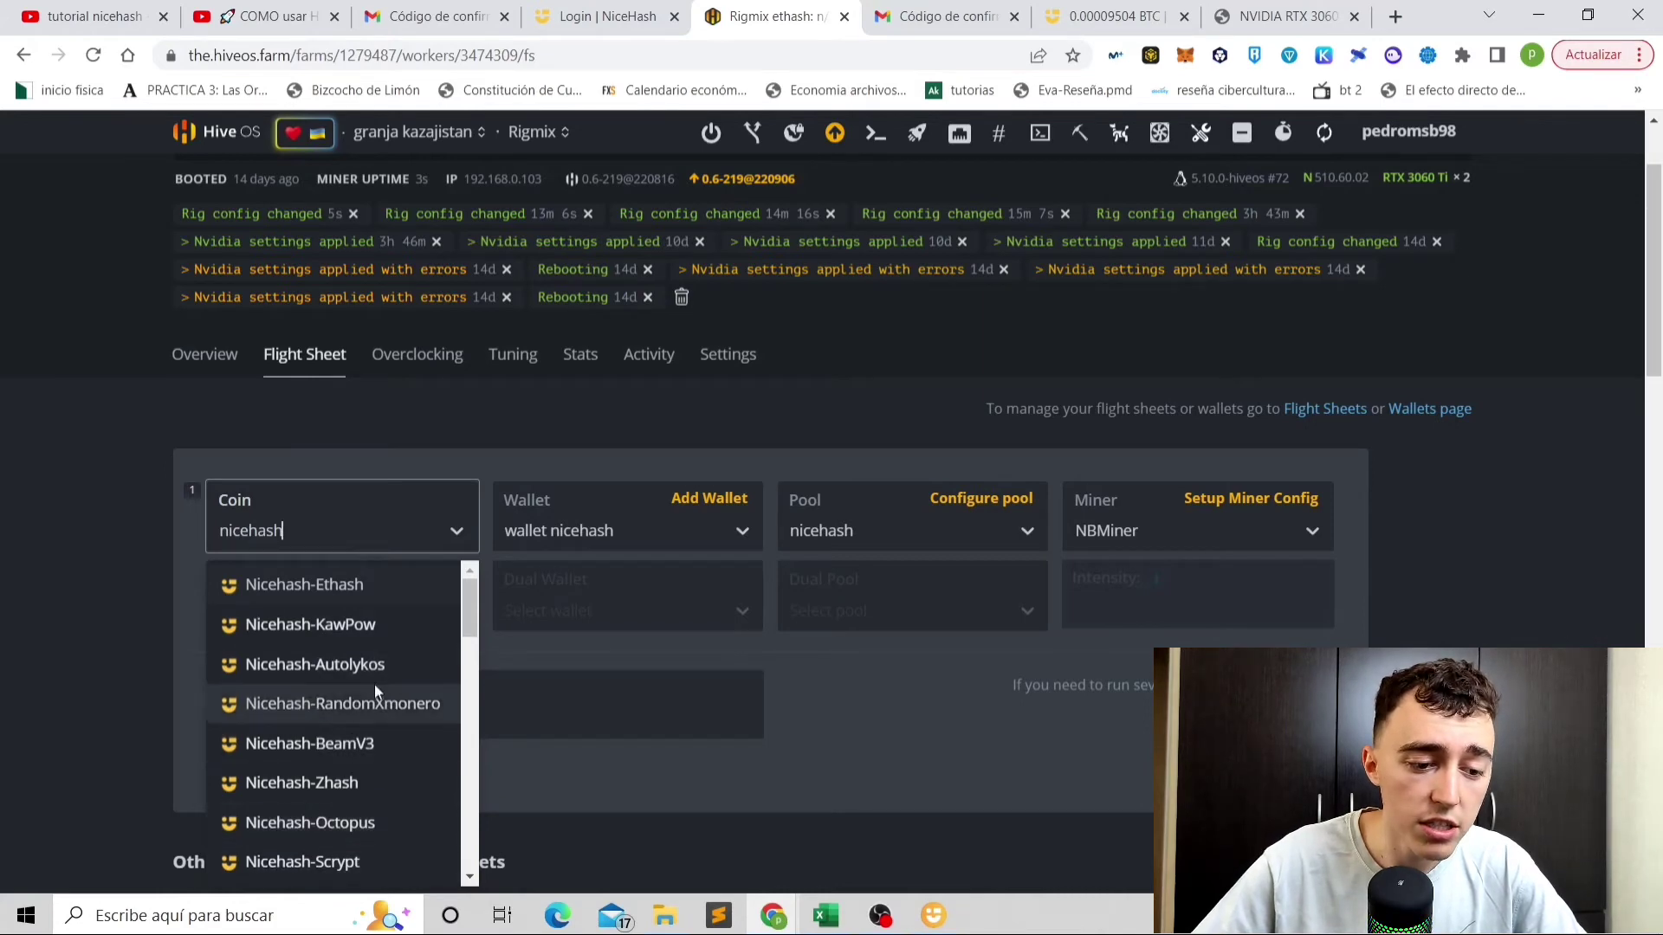
pyautogui.click(391, 623)
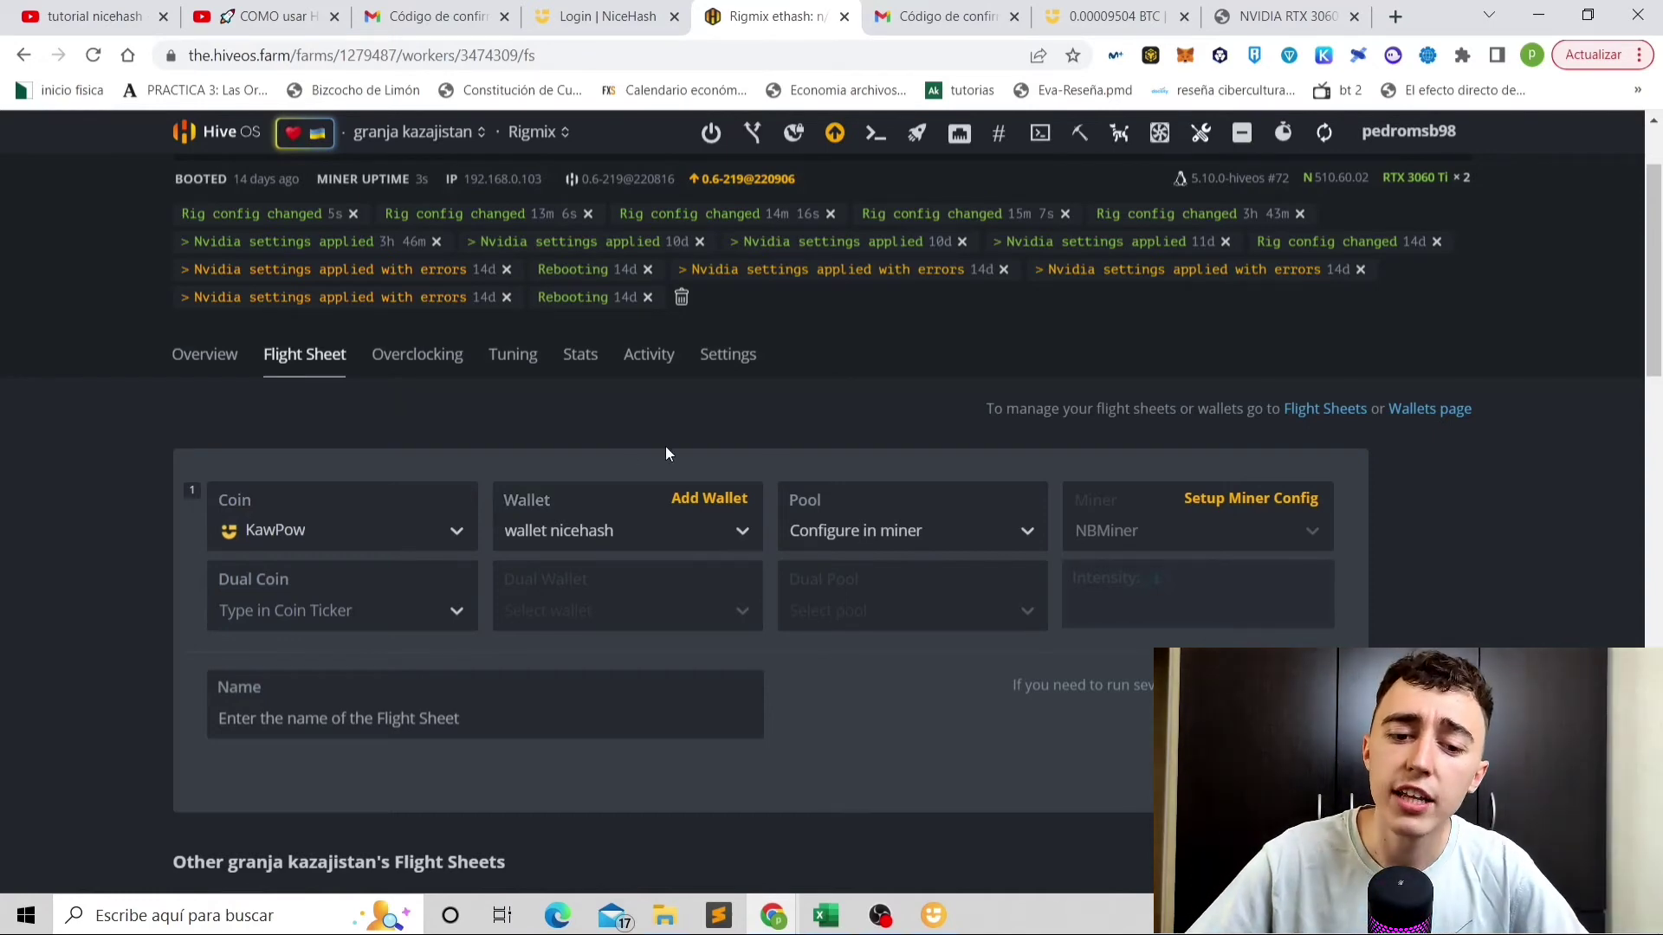
# Set the flight sheet's pool to nicehash with the AUTO server kawpow.auto.nicehash.com:9200 and save the changes for all workers.
pyautogui.click(922, 530)
pyautogui.click(861, 585)
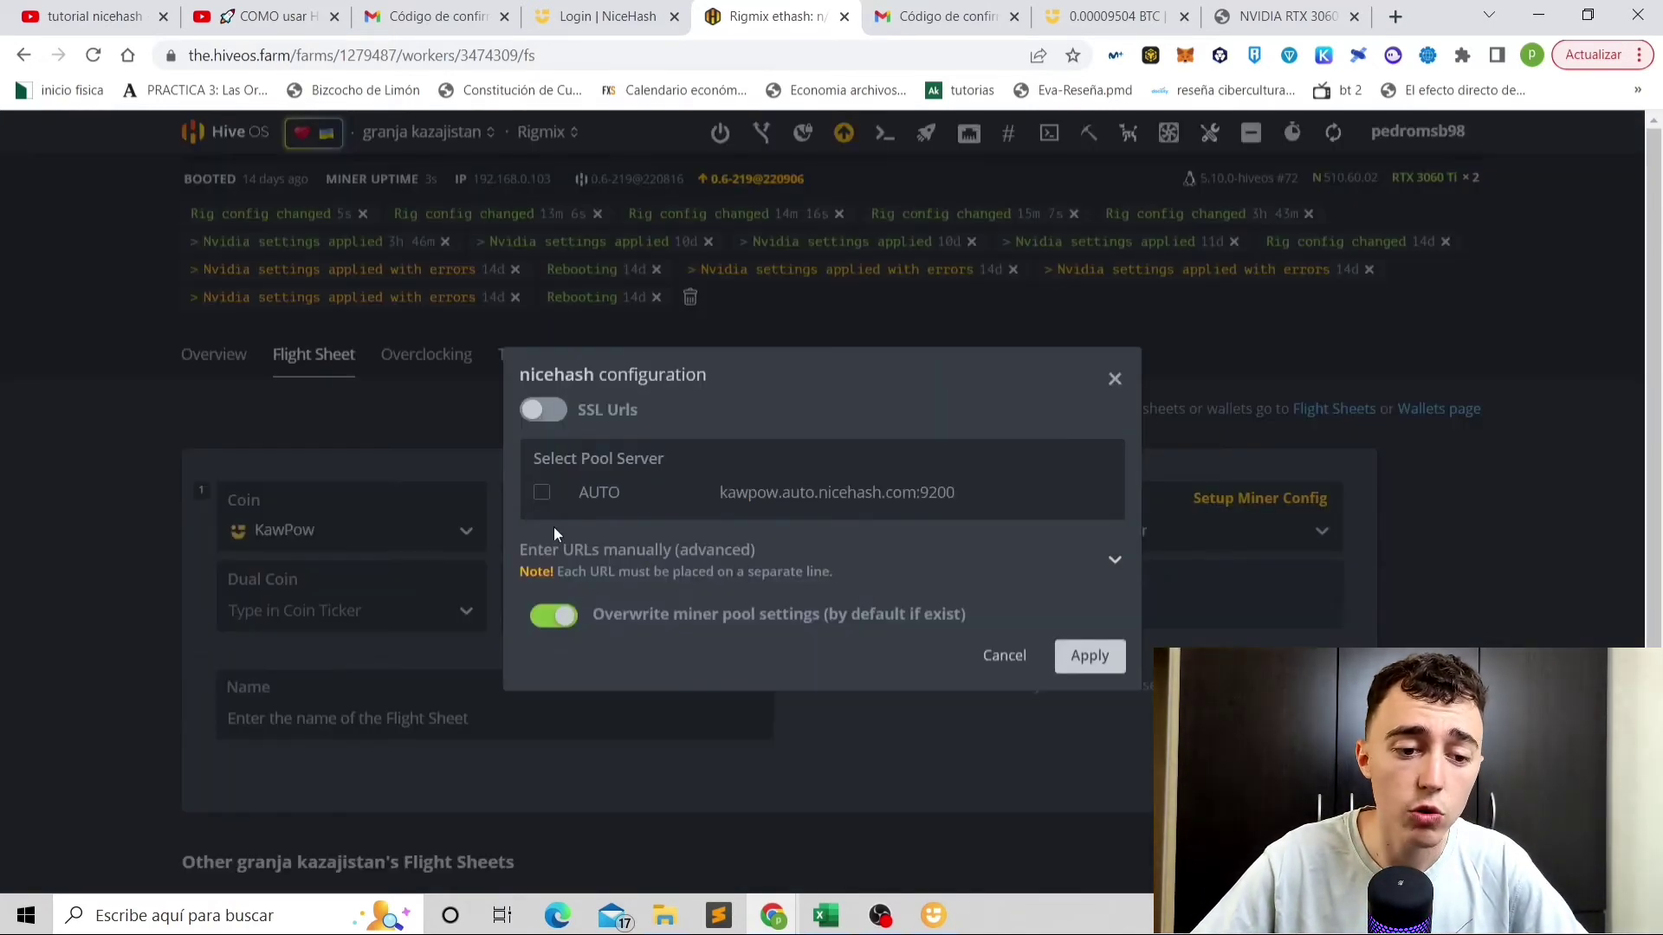
pyautogui.click(541, 492)
pyautogui.click(1091, 655)
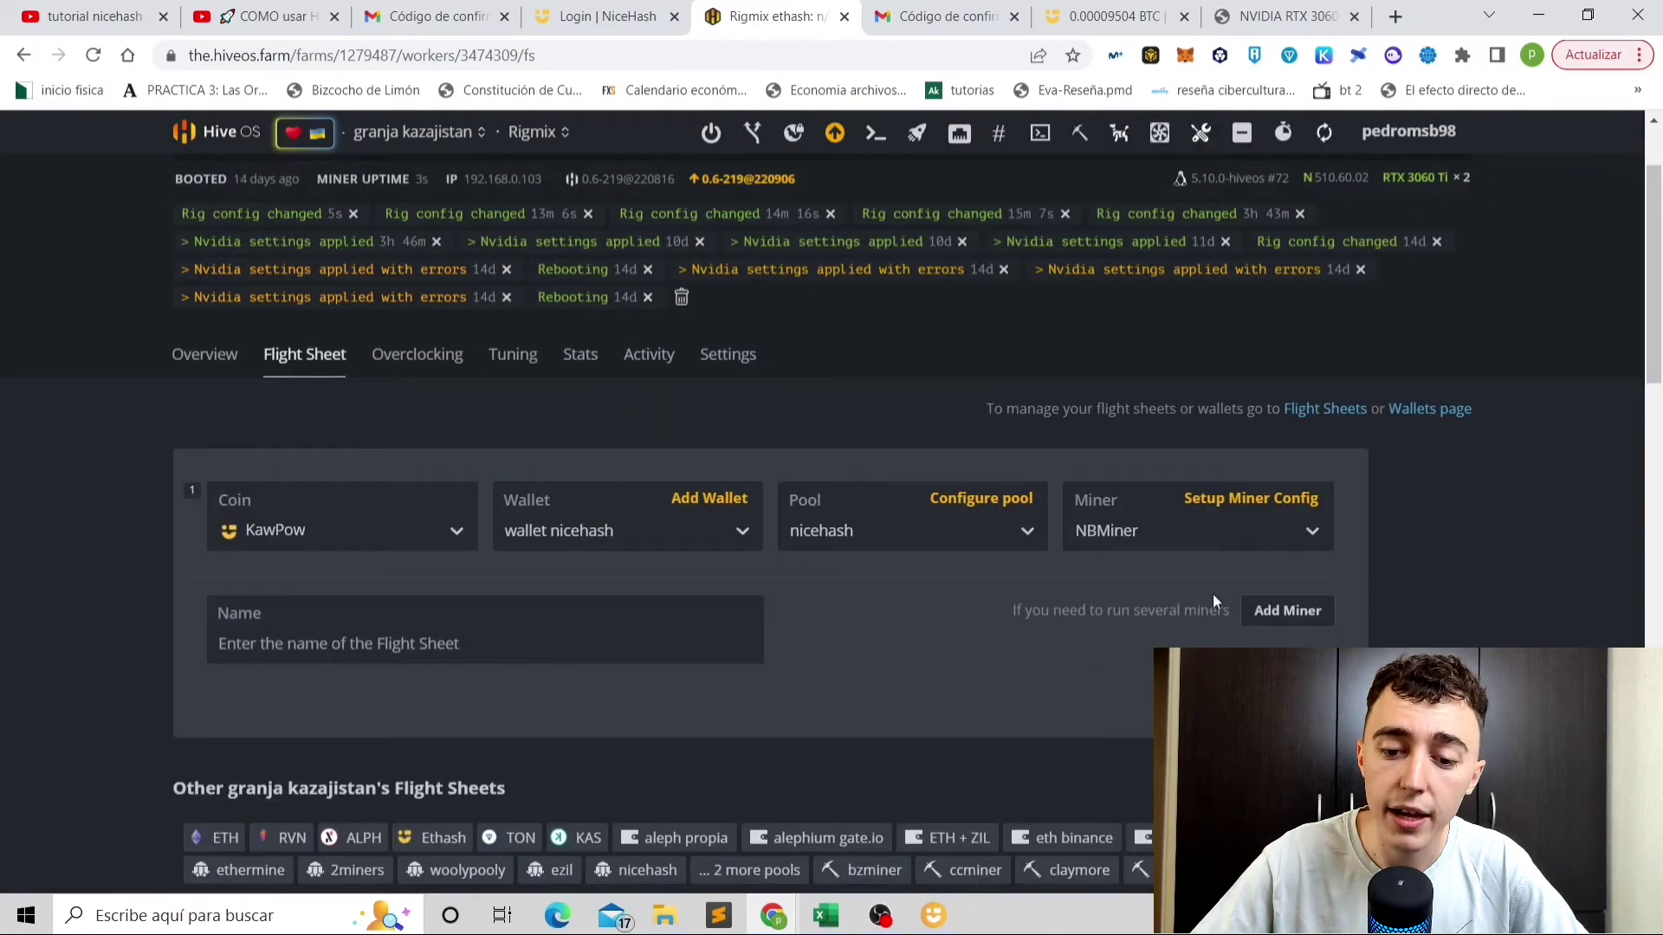
pyautogui.click(1195, 693)
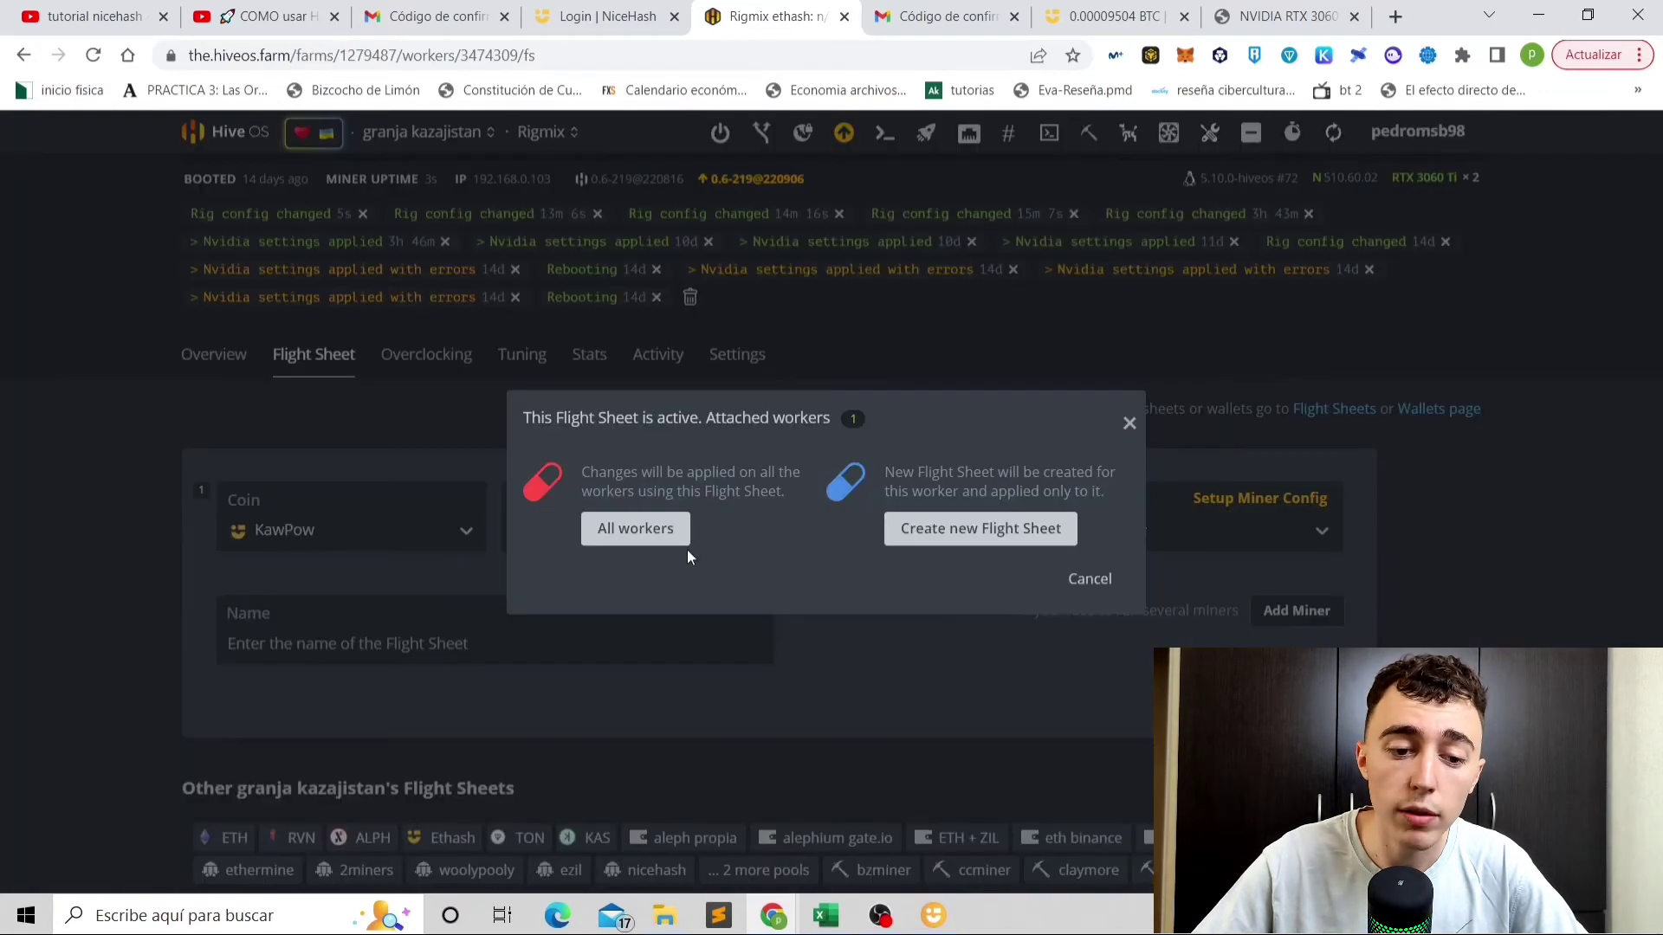
pyautogui.click(667, 537)
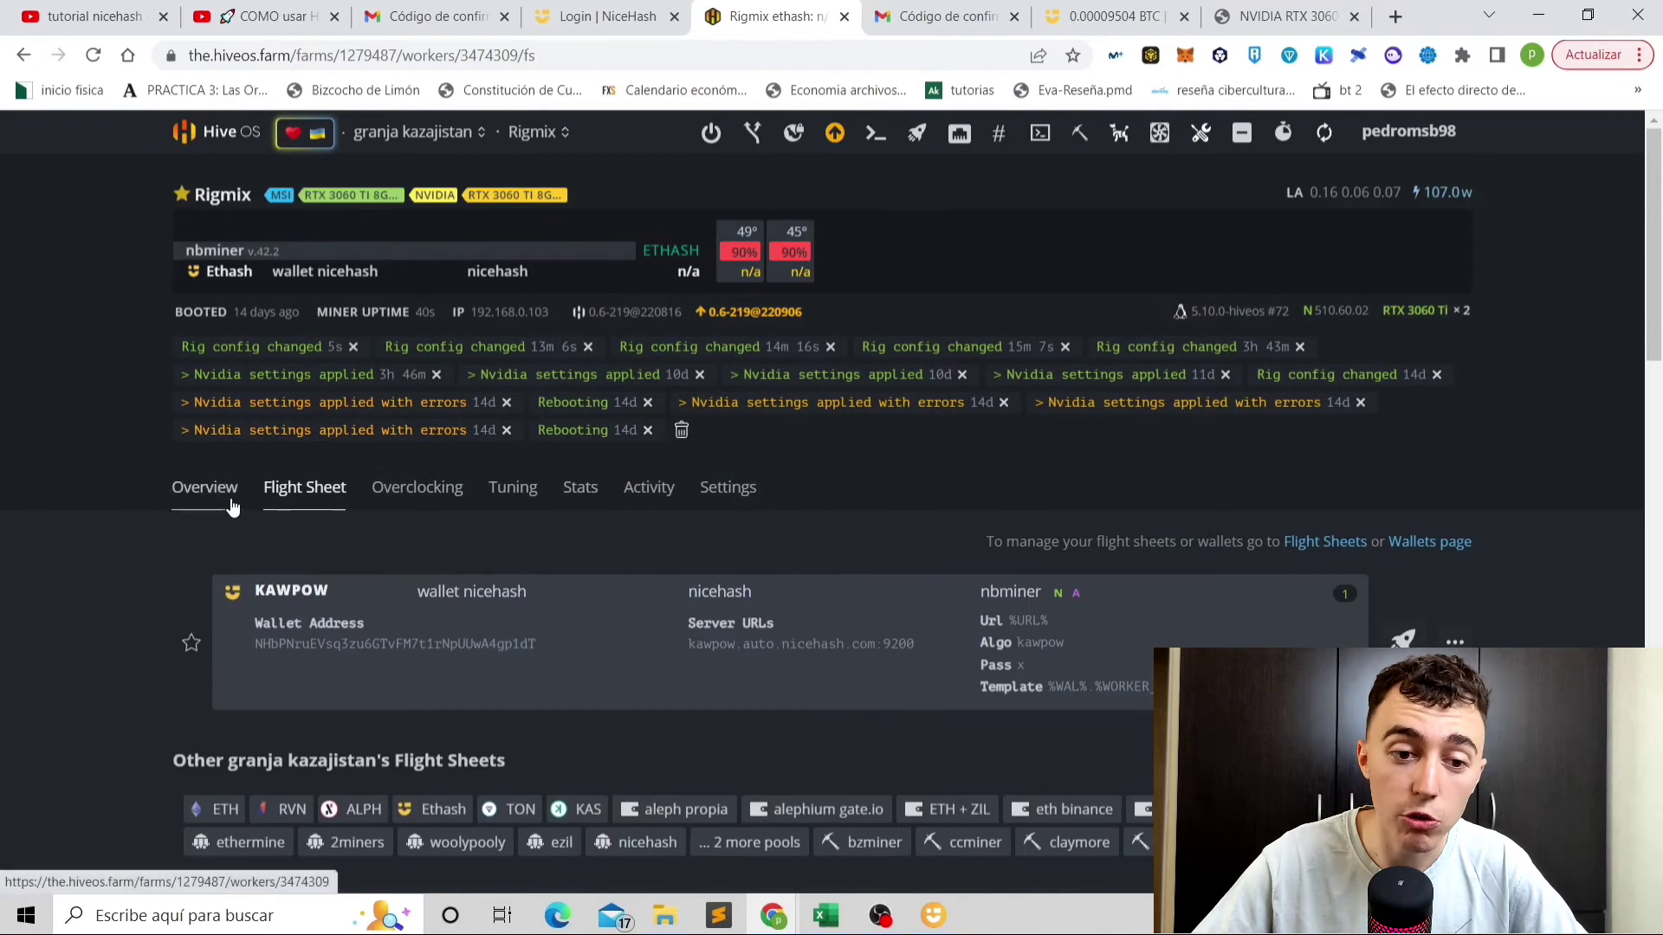
# View the Rigmix overview, switch to Hashrate.no and open the NVIDIA RTX 3060 Ti LHR page from the GPU profitability list.
pyautogui.click(232, 506)
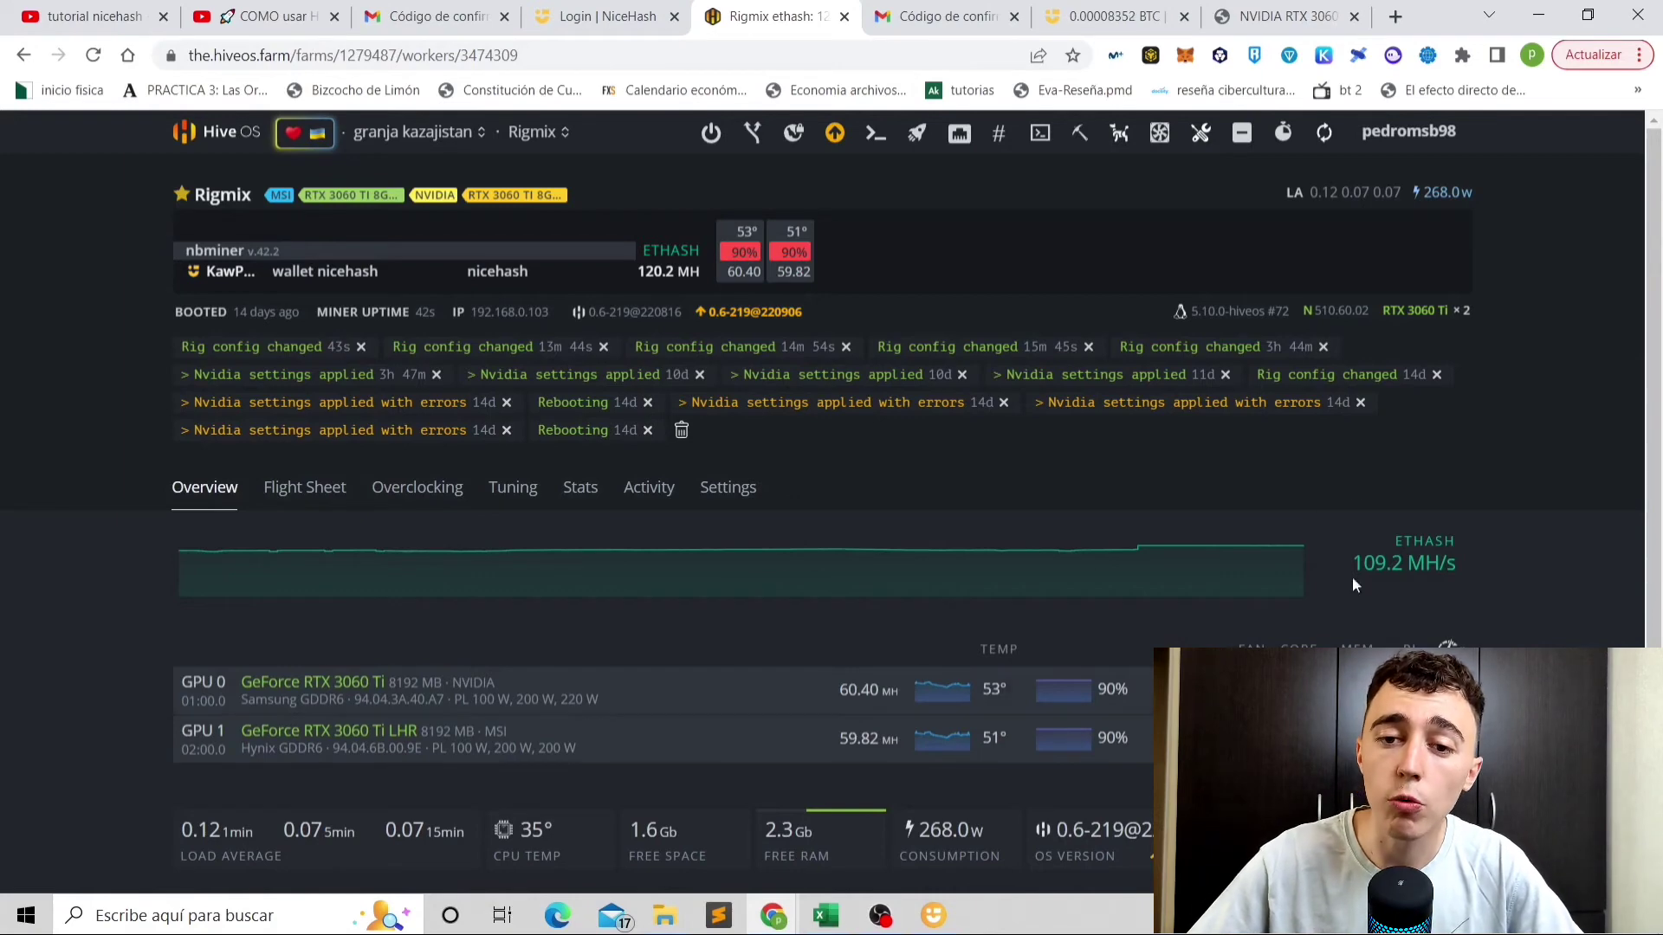
pyautogui.click(1261, 15)
pyautogui.scroll(10, 873, 217)
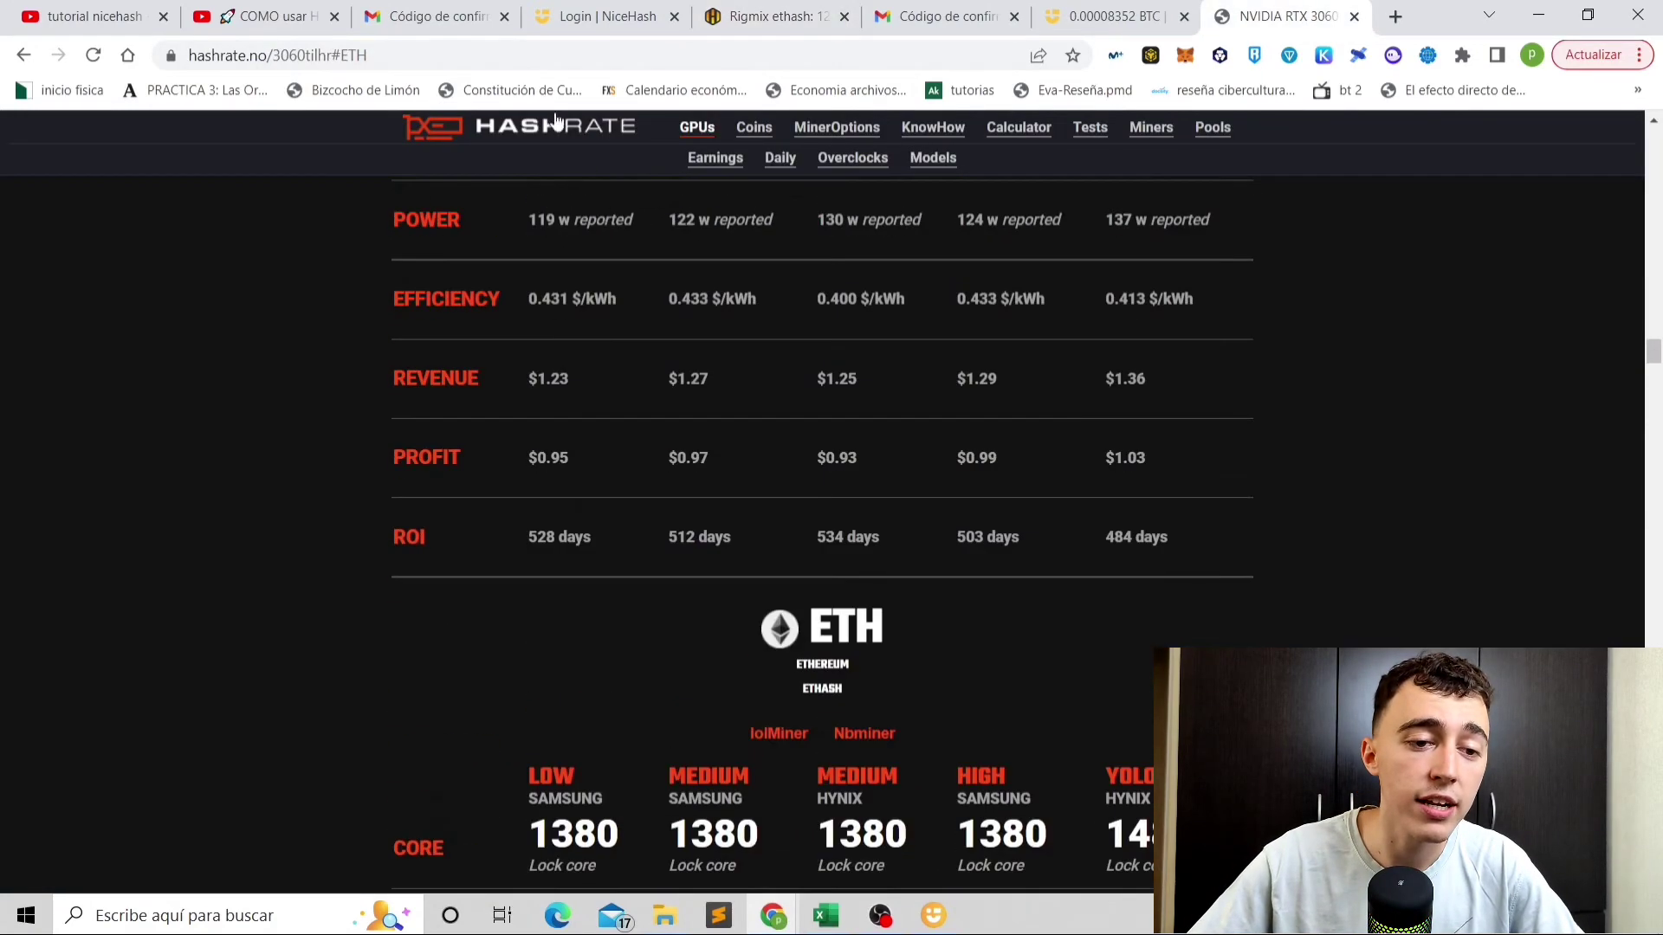
pyautogui.click(564, 132)
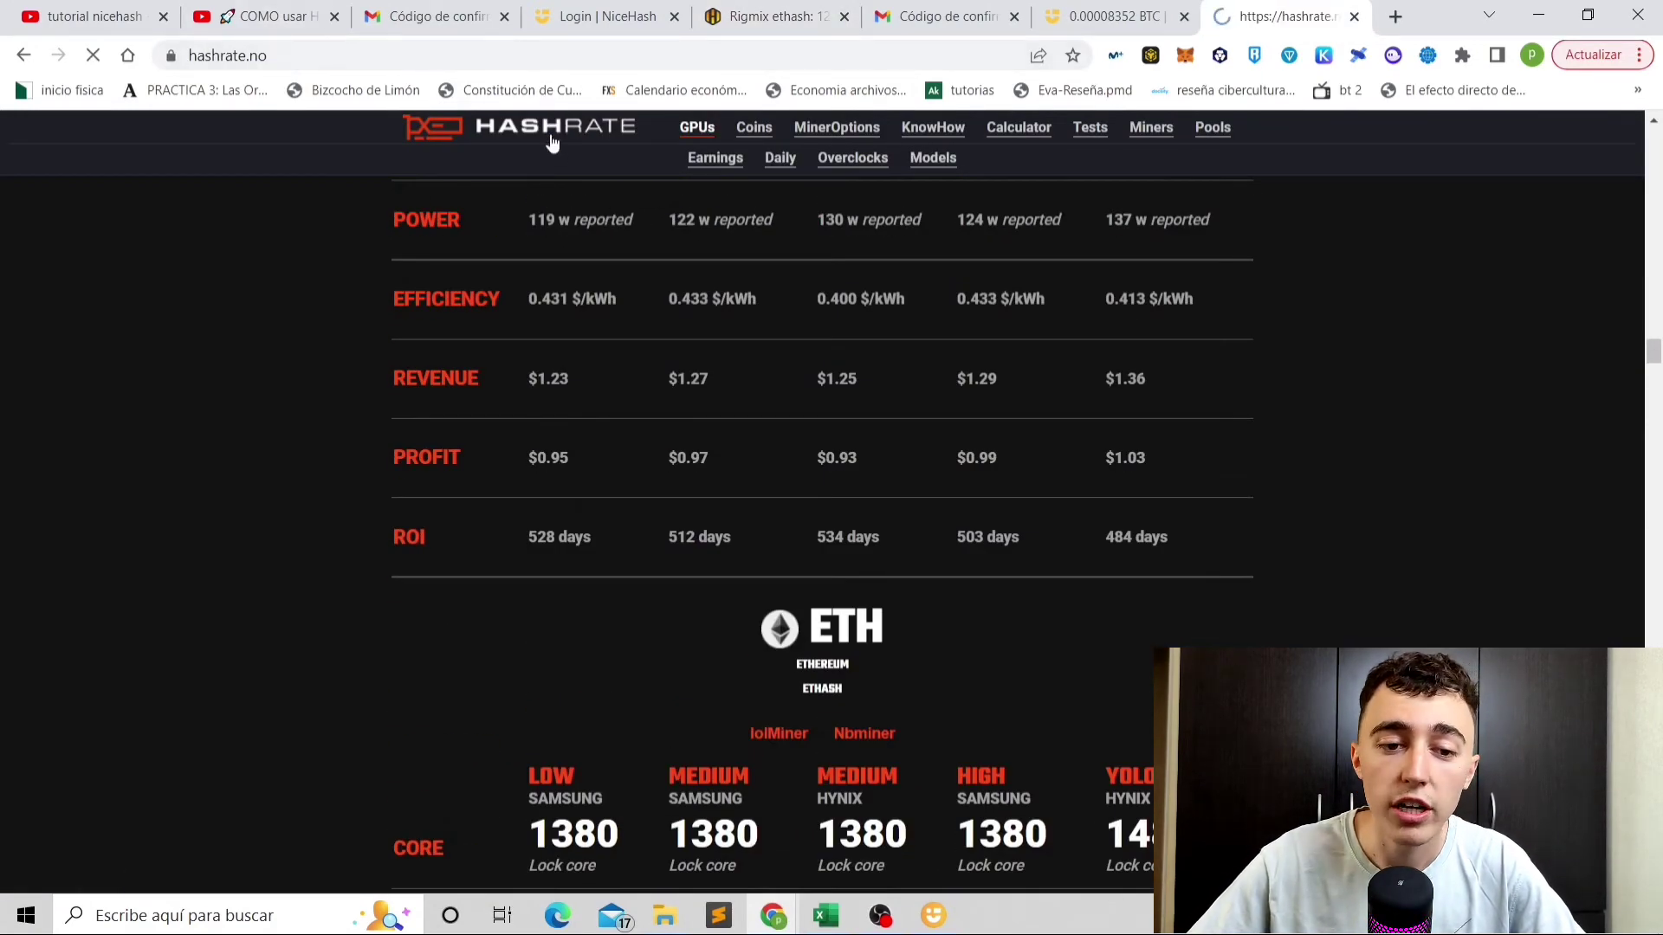
pyautogui.scroll(-9, 695, 464)
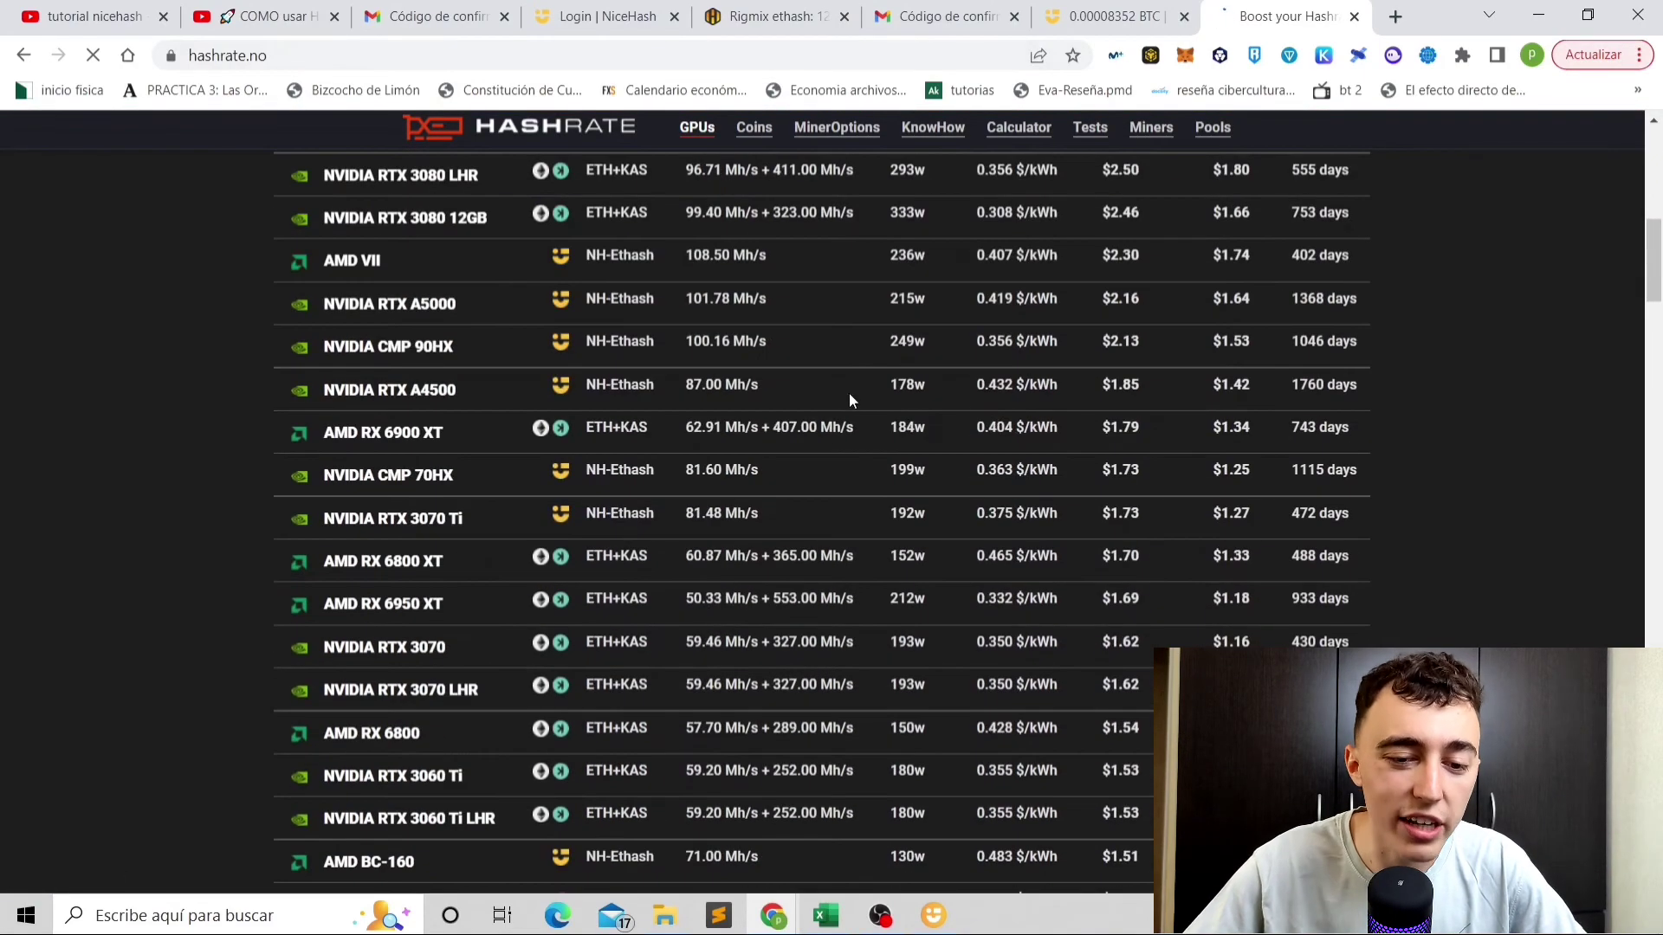
pyautogui.scroll(6, 831, 416)
pyautogui.scroll(-8, 705, 485)
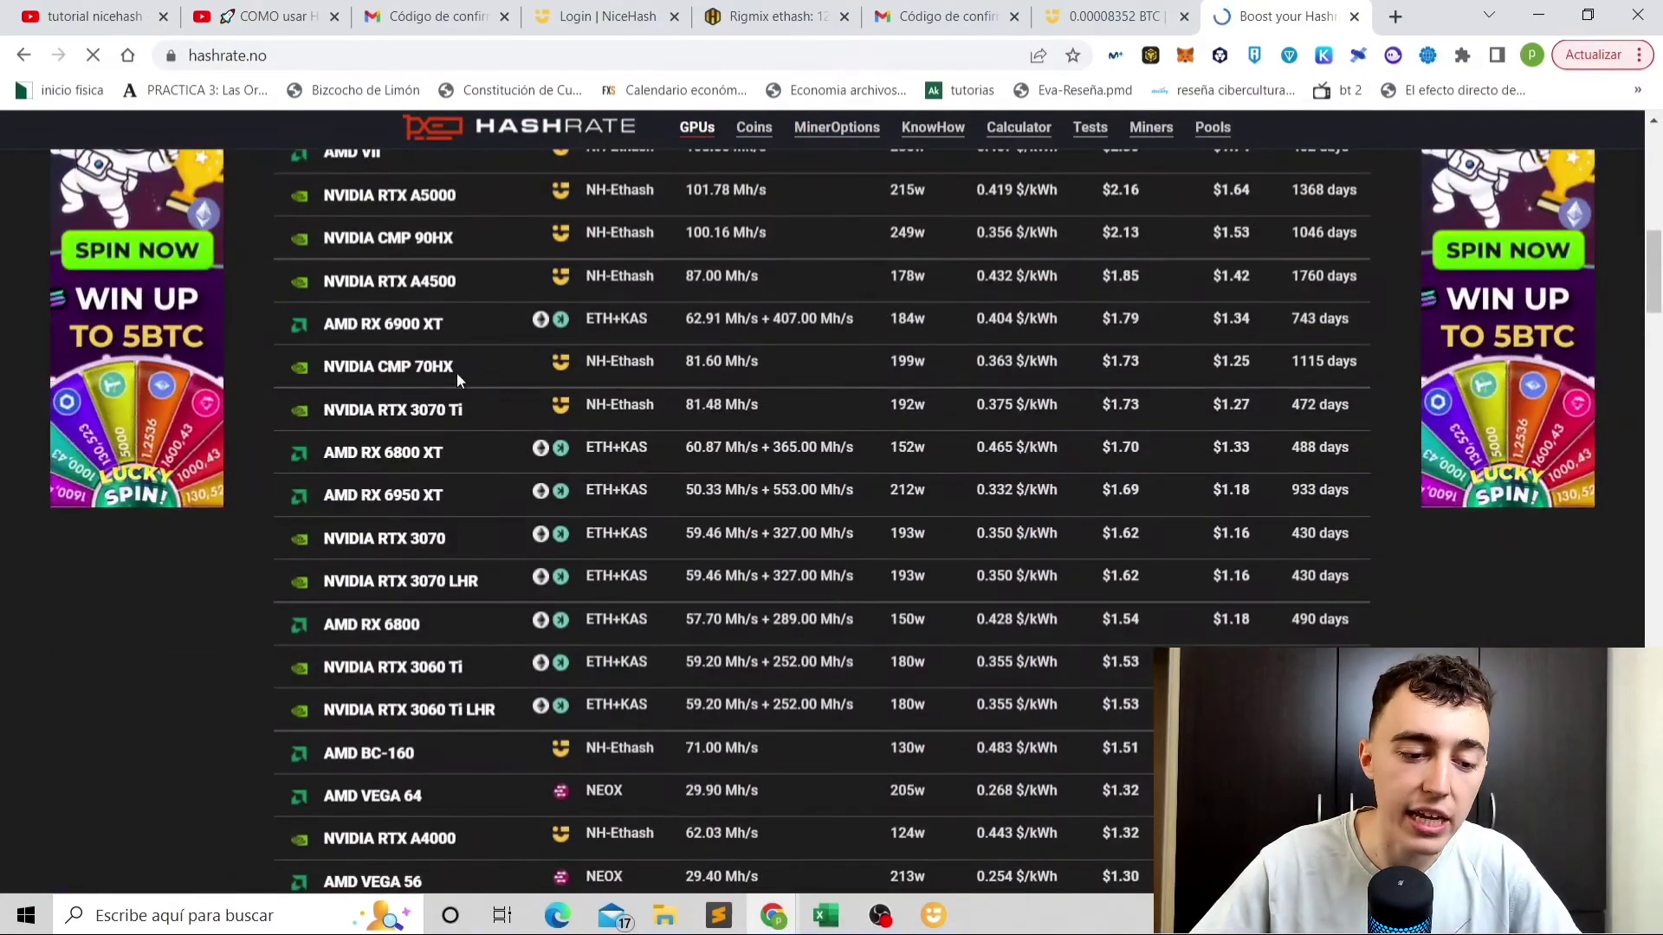
pyautogui.click(461, 712)
# Examine the card's coin profitability and its ETH overclock settings, highlighting the Medium Samsung core and memory values.
pyautogui.scroll(-8, 747, 568)
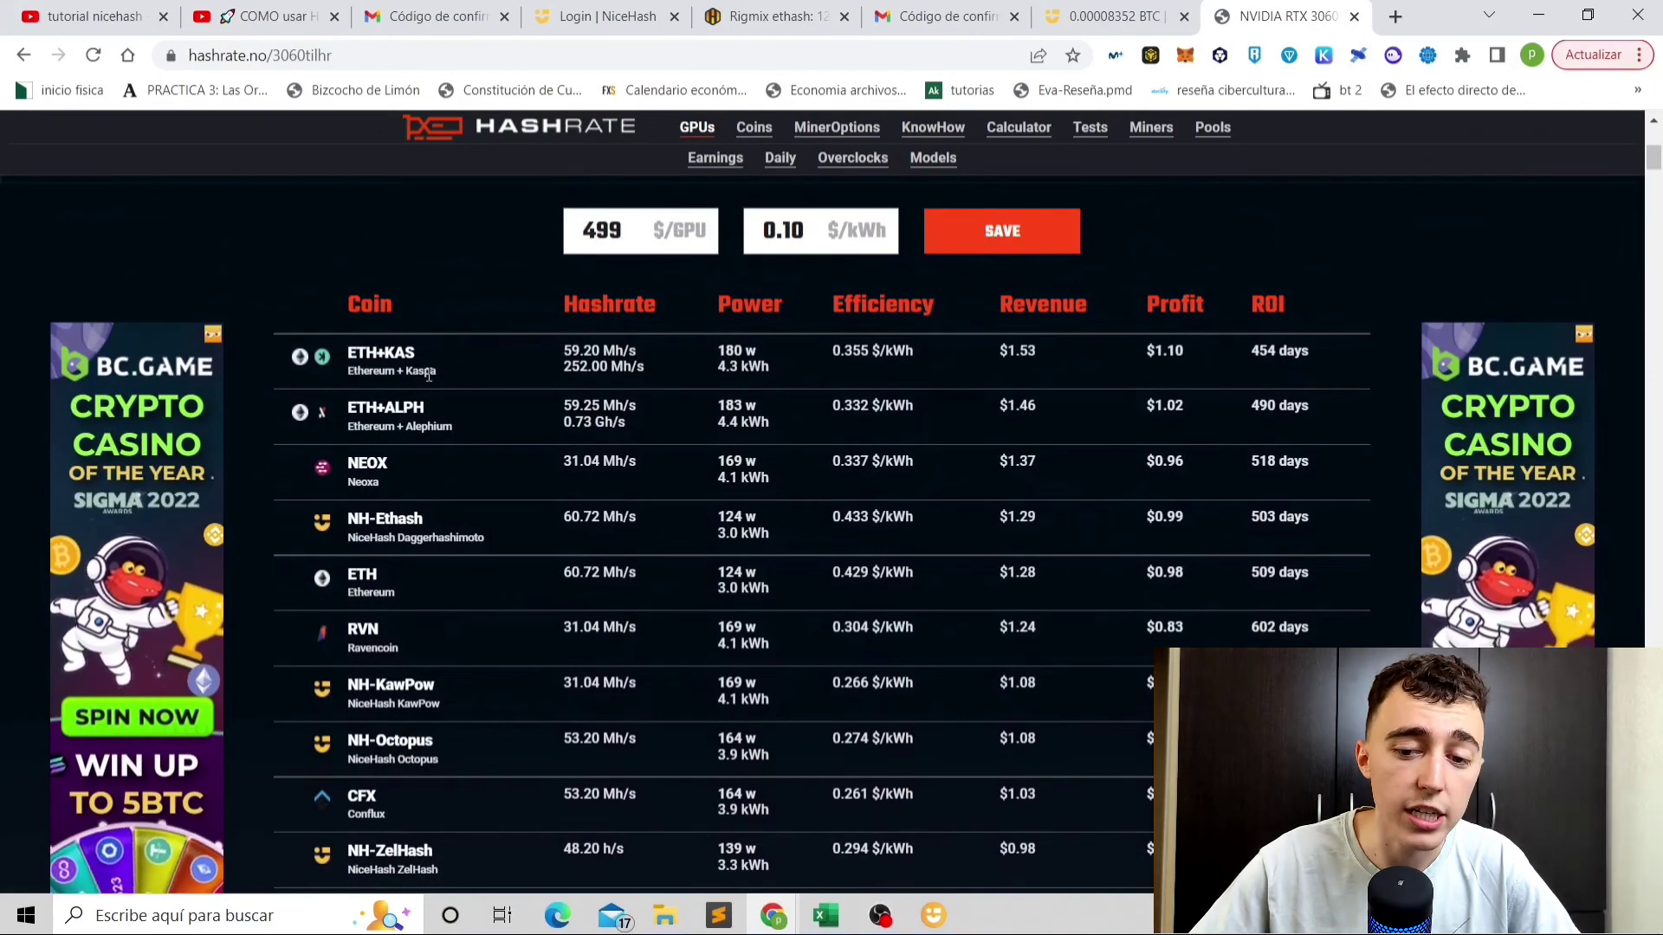
pyautogui.scroll(-1, 440, 394)
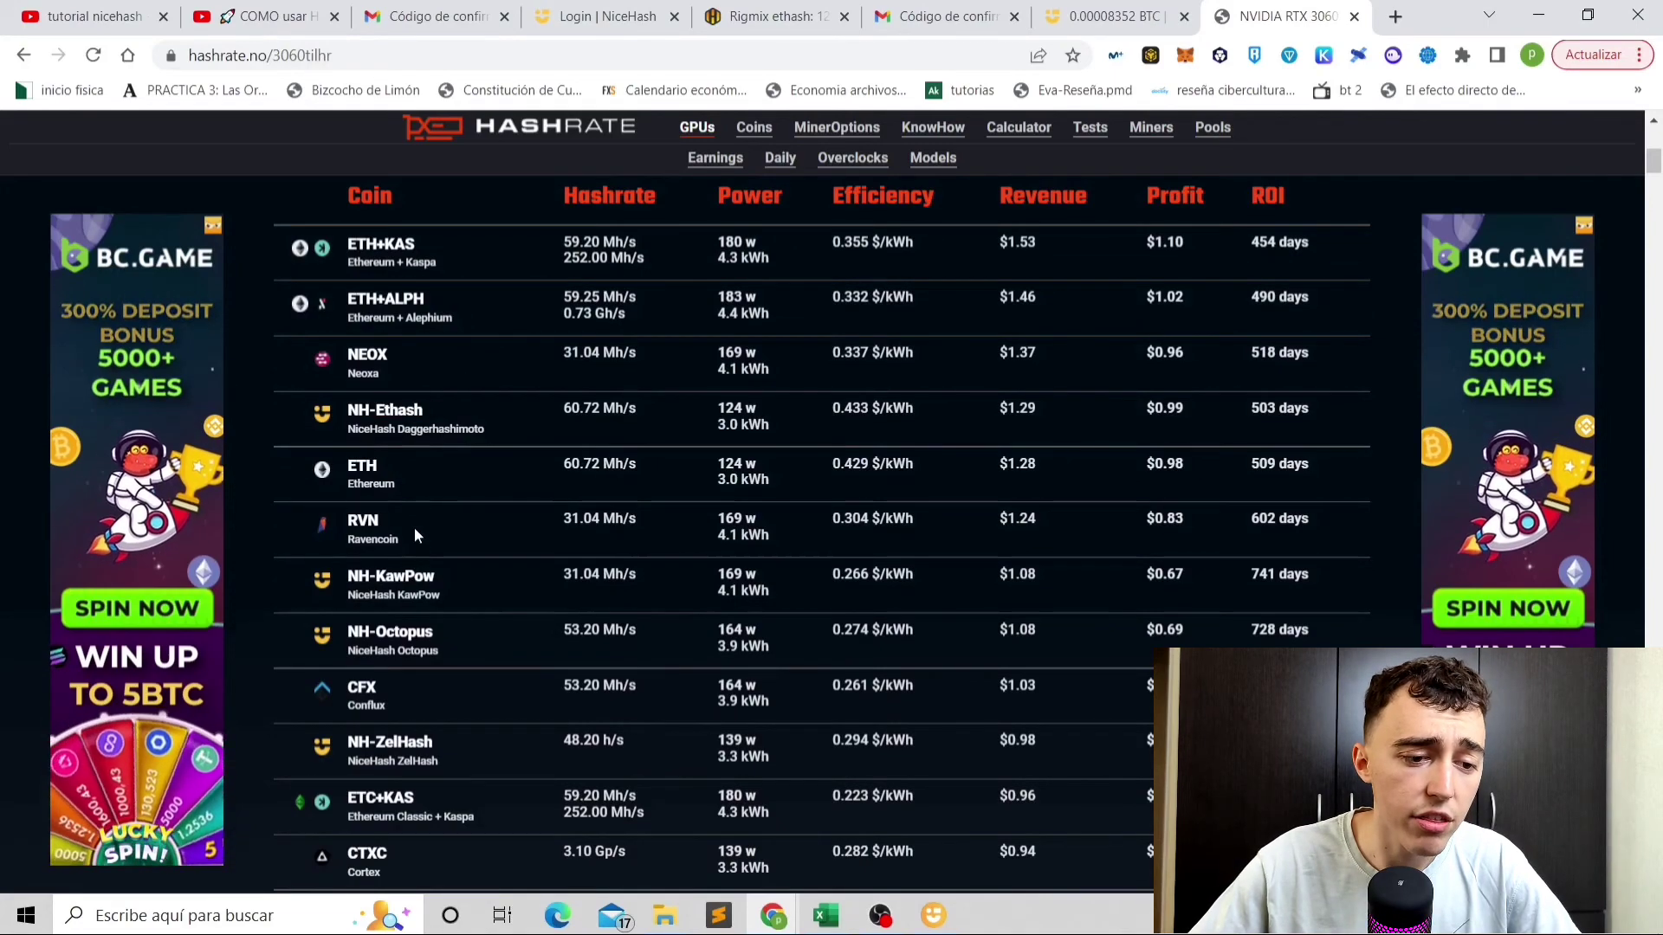
pyautogui.click(372, 468)
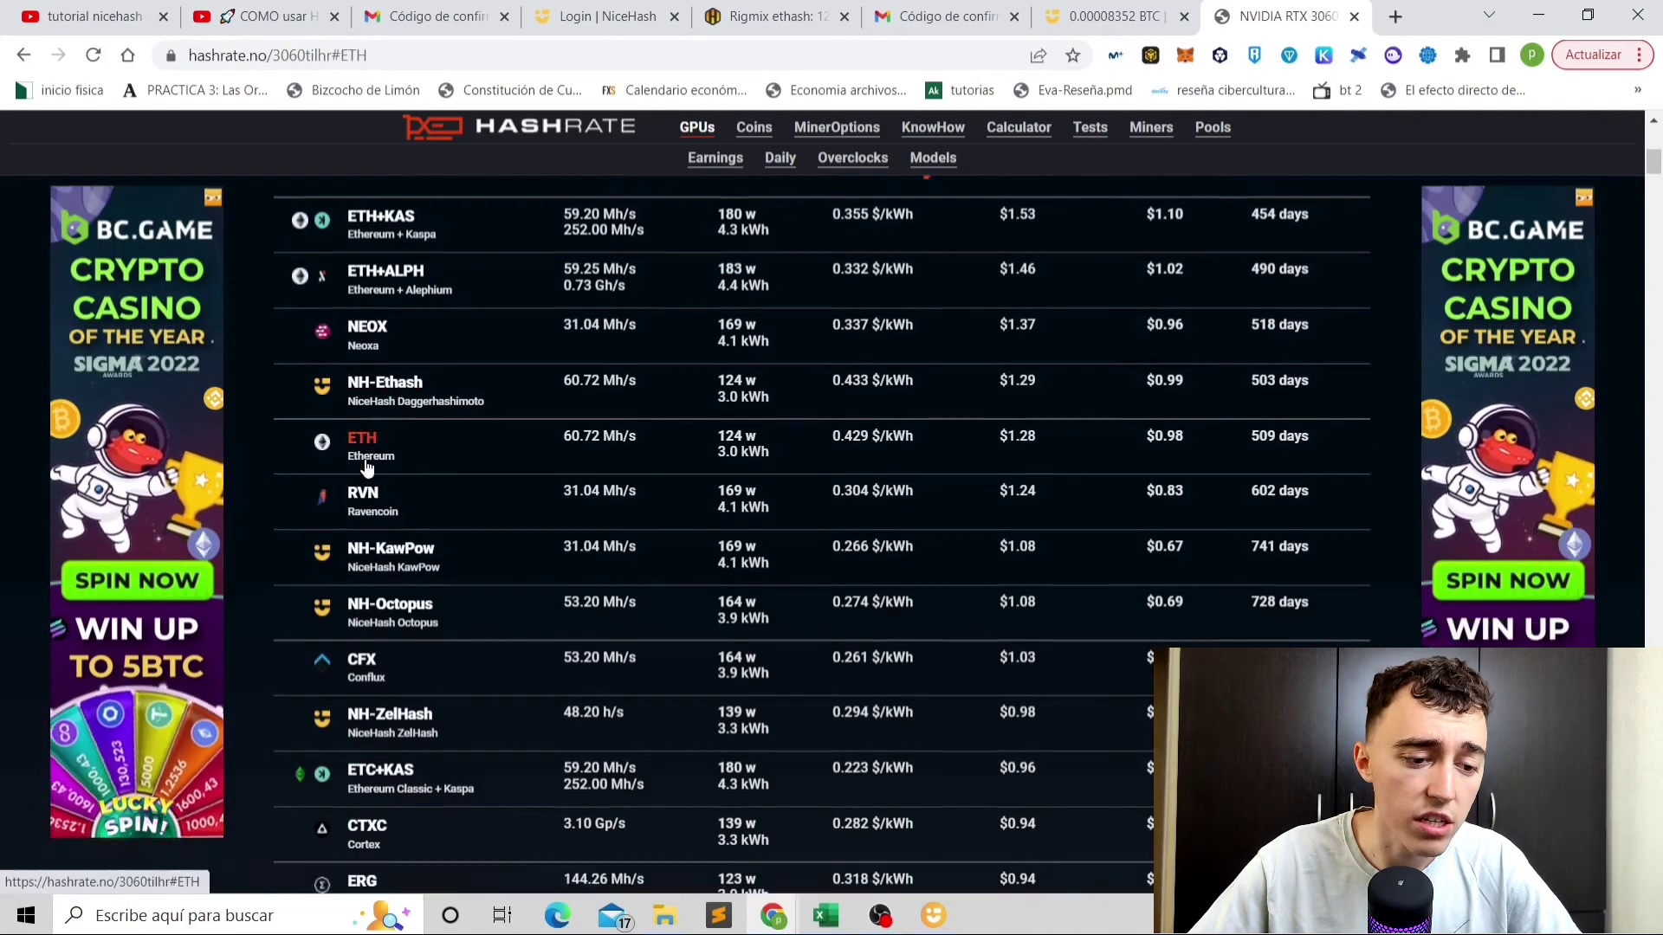
pyautogui.scroll(1, 368, 468)
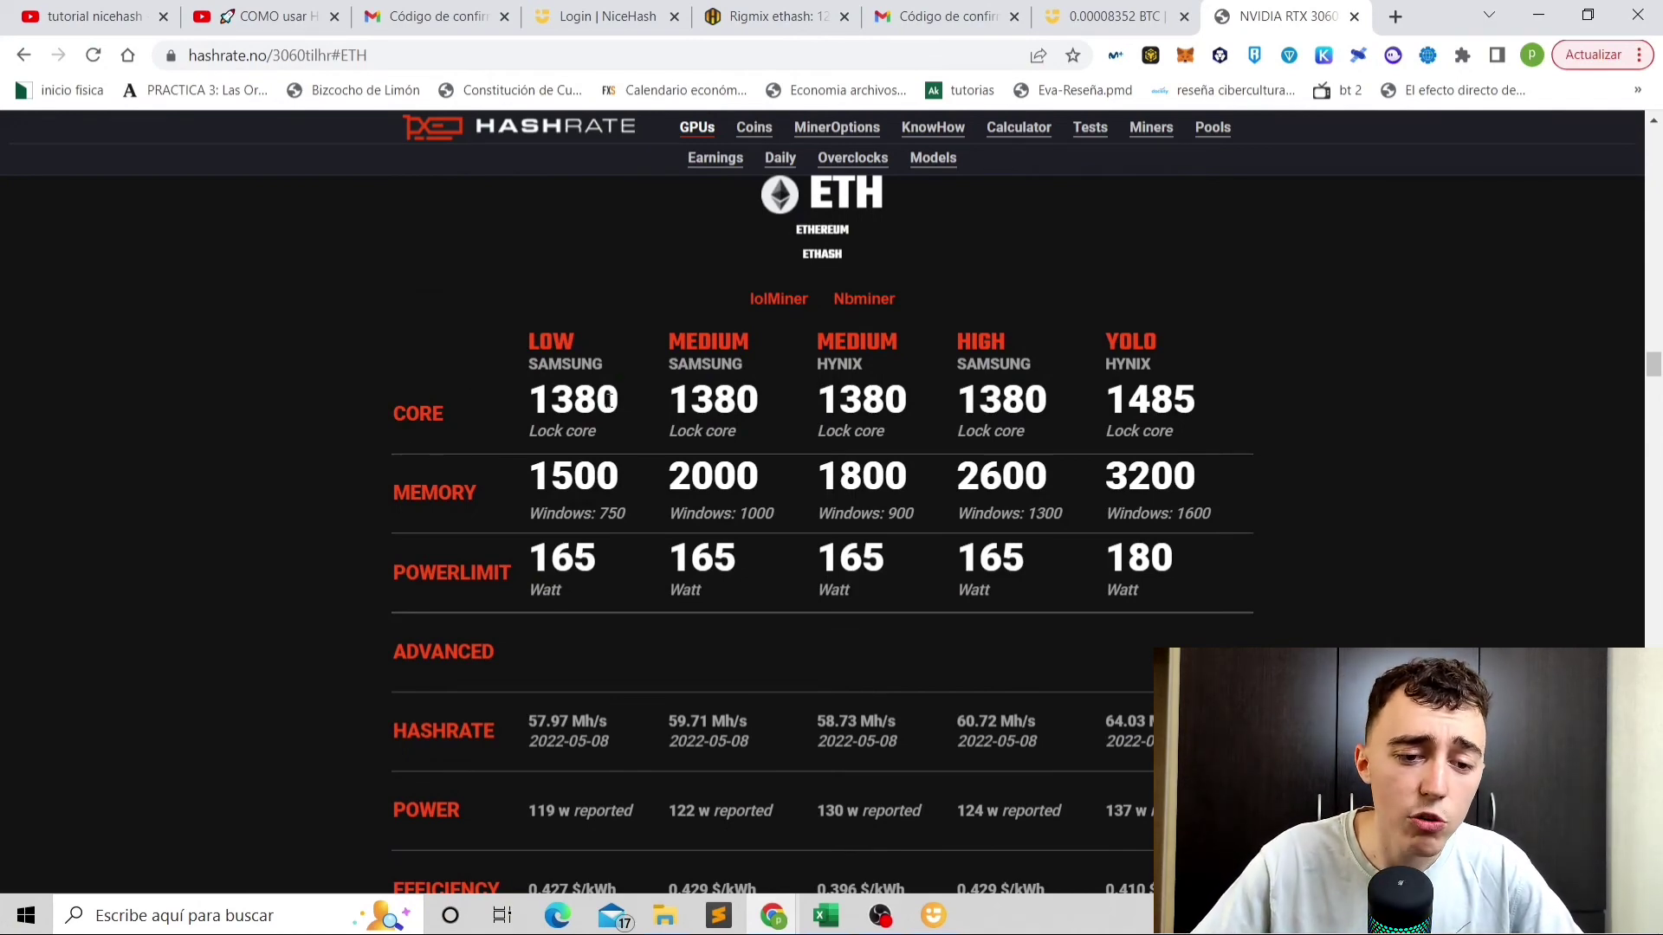
pyautogui.moveTo(675, 398); pyautogui.dragTo(806, 405)
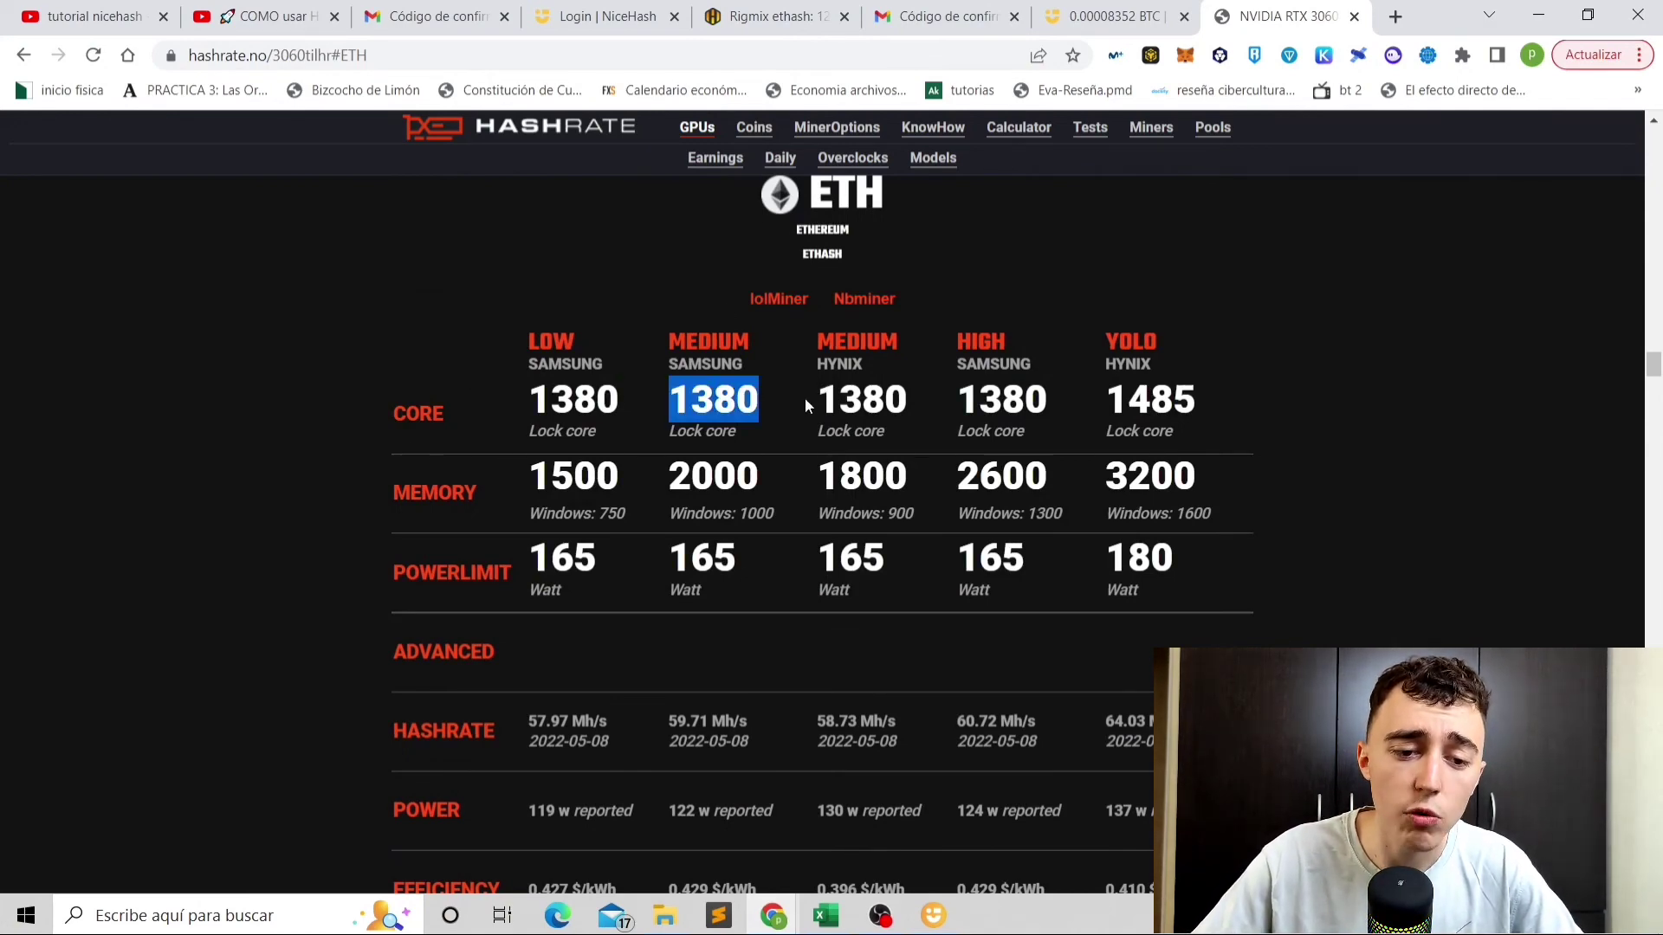
pyautogui.click(758, 400)
pyautogui.moveTo(667, 490); pyautogui.dragTo(779, 507)
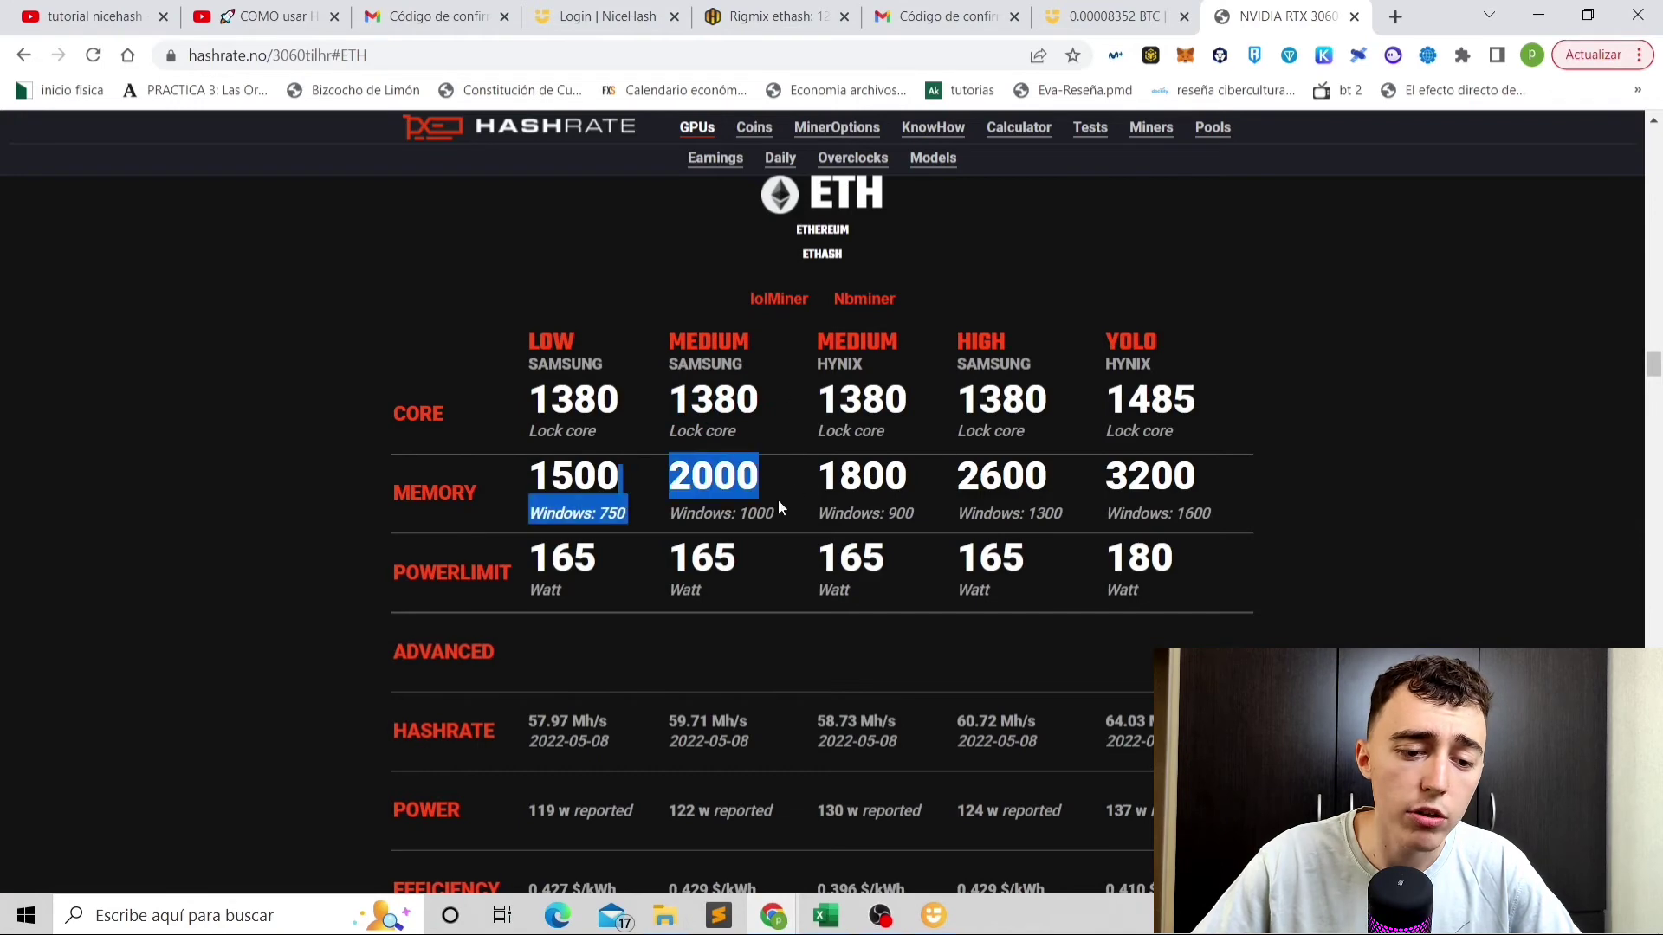
# Switch to Hive OS to check the Rigmix overview and return to the RTX 3060 Ti LHR page on Hashrate.no.
pyautogui.click(688, 559)
pyautogui.hotkey('ctrl', 'shift', 'Tab')
pyautogui.hotkey('ctrl', 'shift', 'Tab')
pyautogui.hotkey('ctrl', 'shift', 'Tab')
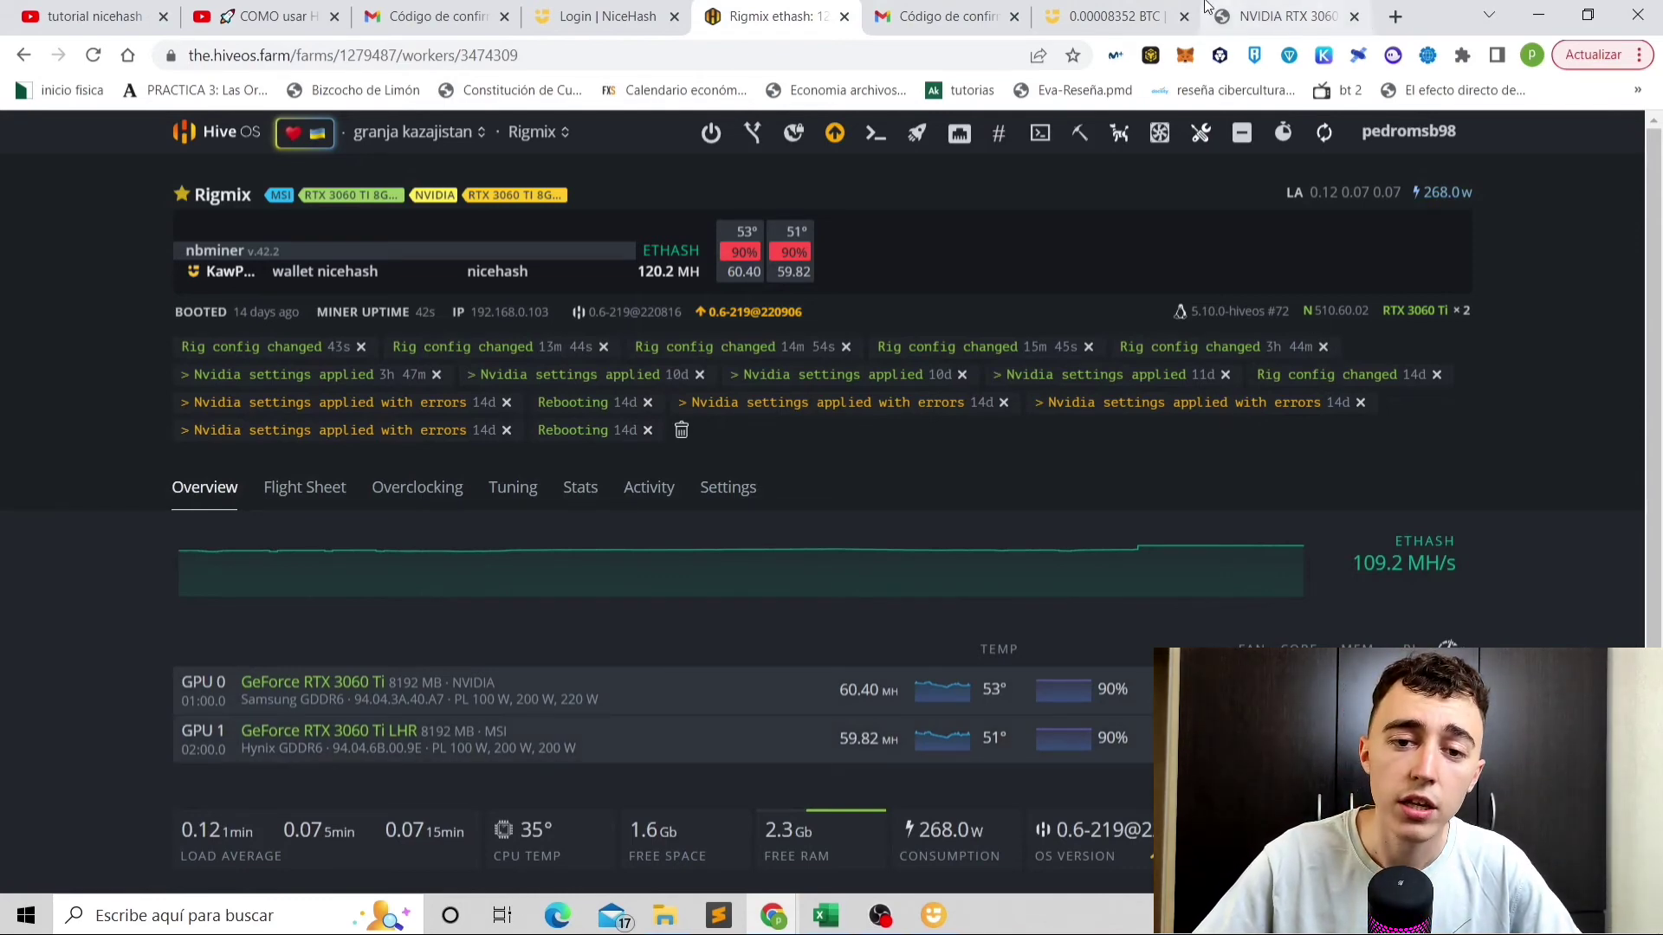
pyautogui.click(1281, 16)
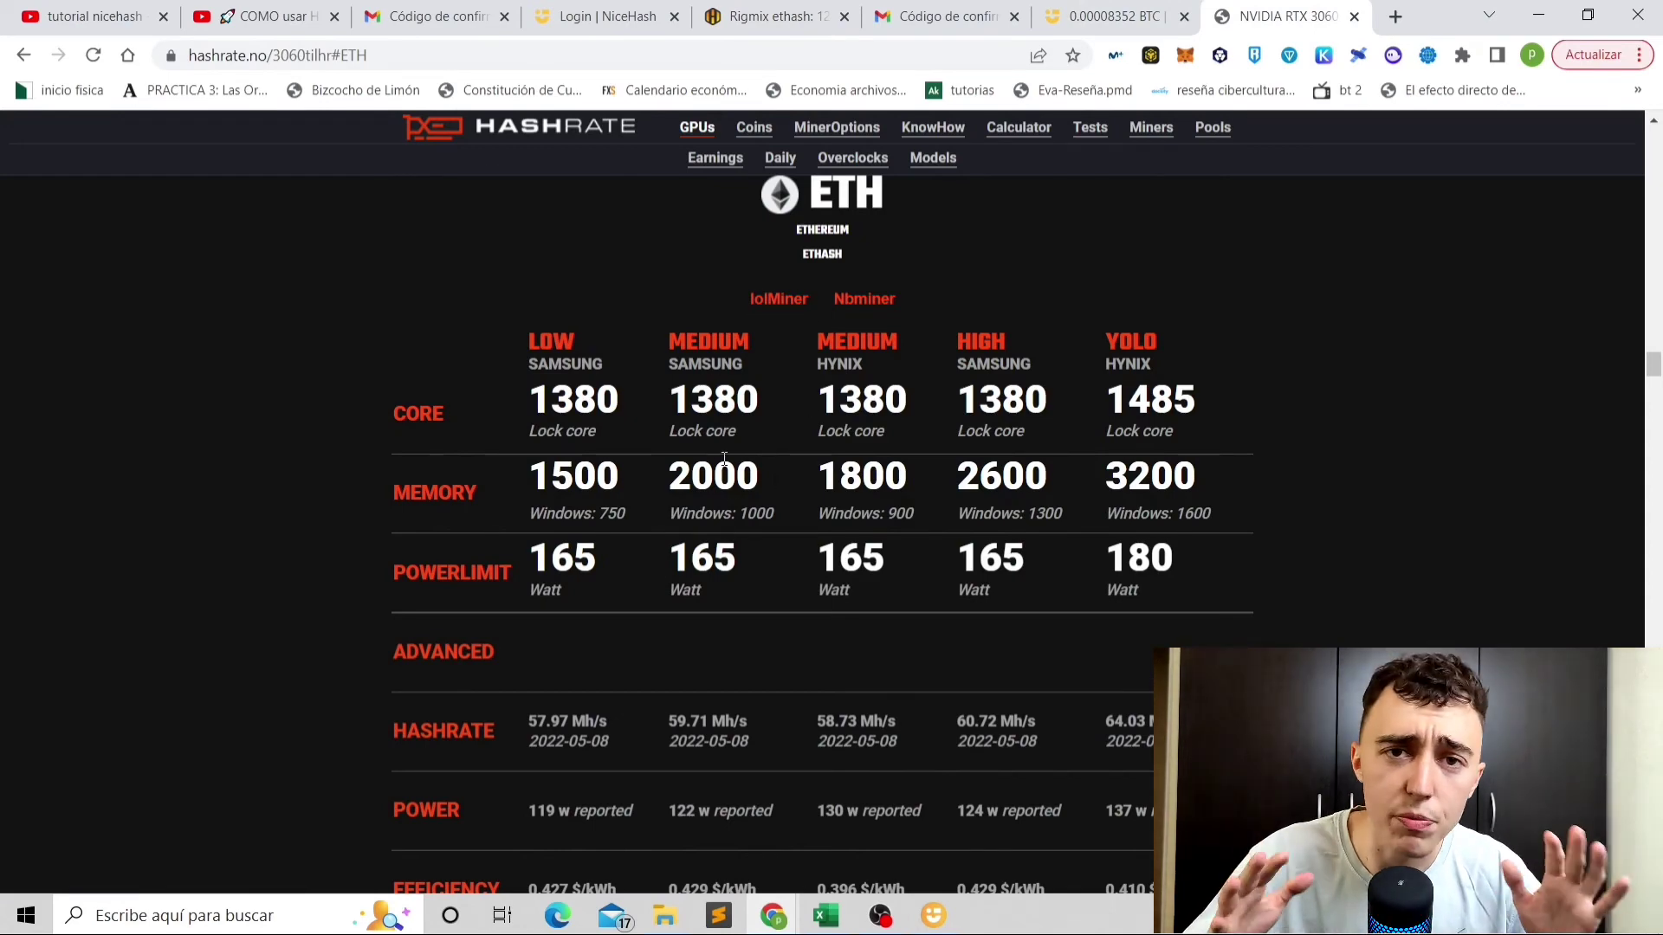
# Examine the card's RVN overclock settings, highlighting the Medium memory and power limit values, and compare them with the ETH section.
pyautogui.scroll(-10, 731, 426)
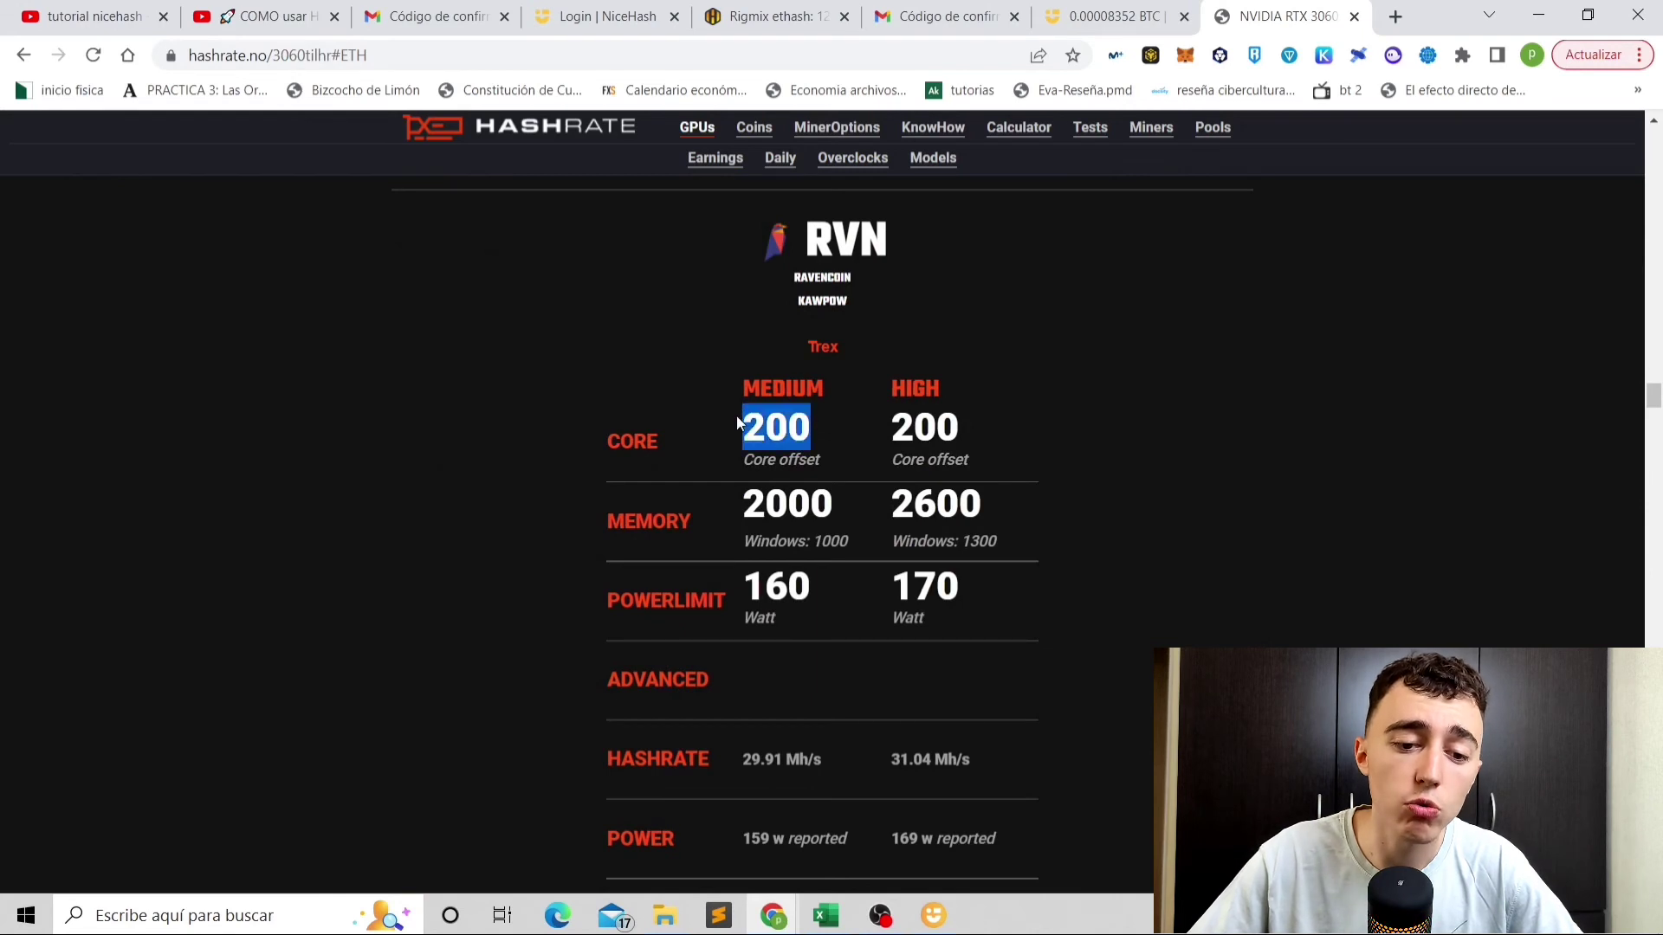
pyautogui.doubleClick(832, 504)
pyautogui.doubleClick(805, 588)
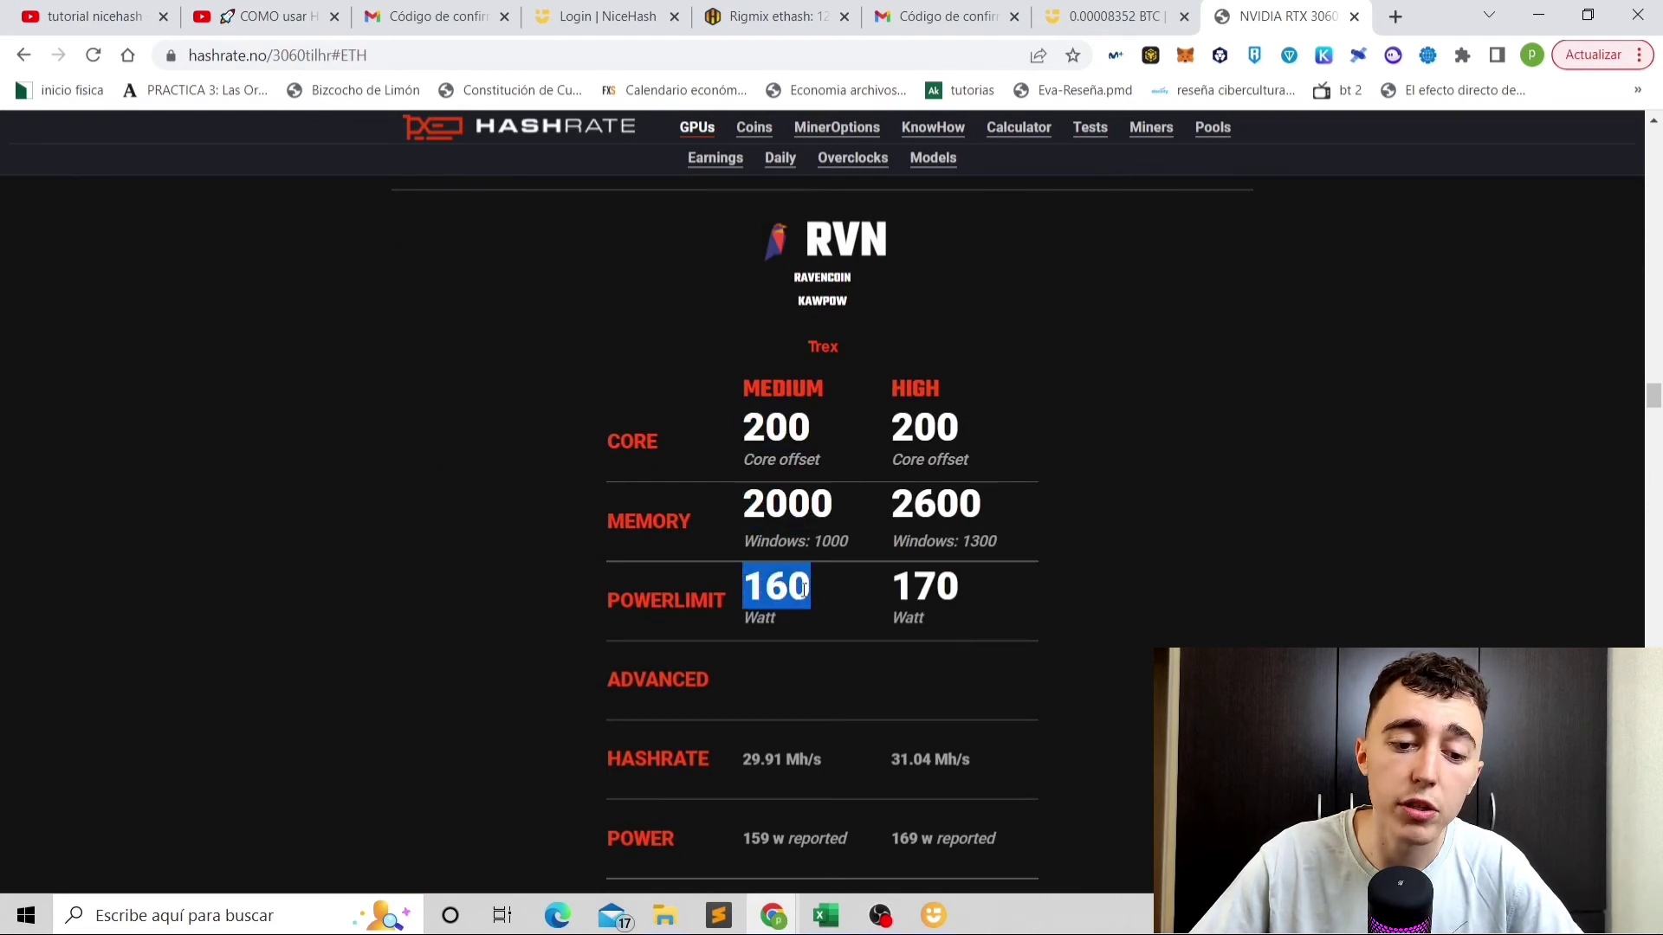
pyautogui.click(803, 591)
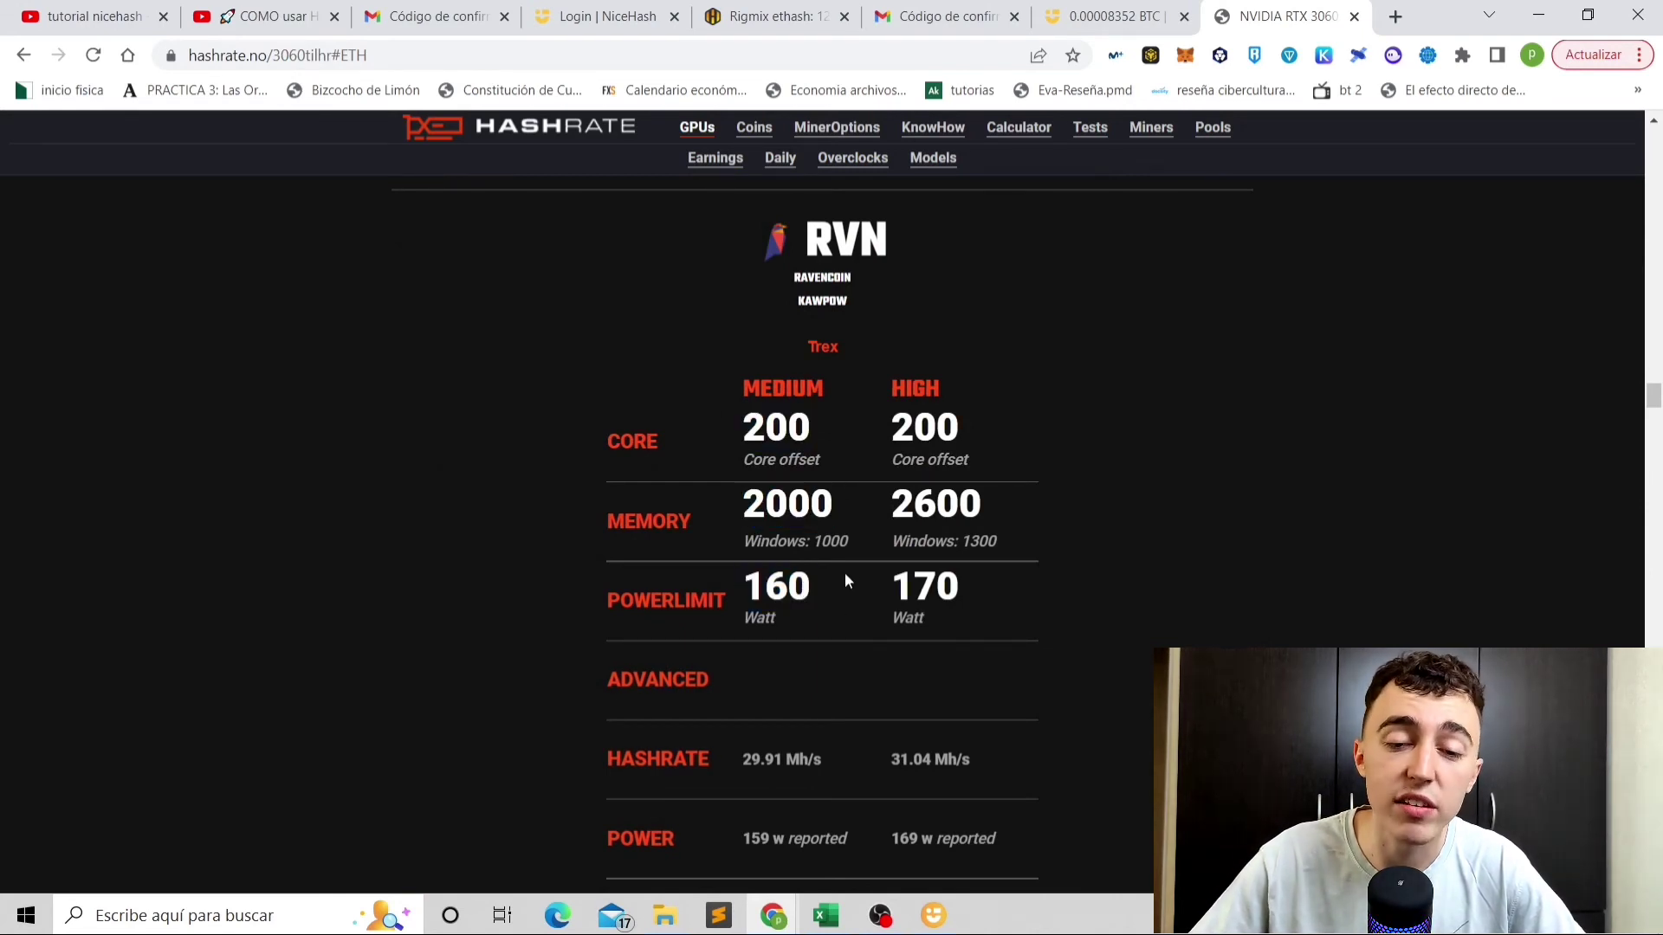
pyautogui.scroll(4, 855, 563)
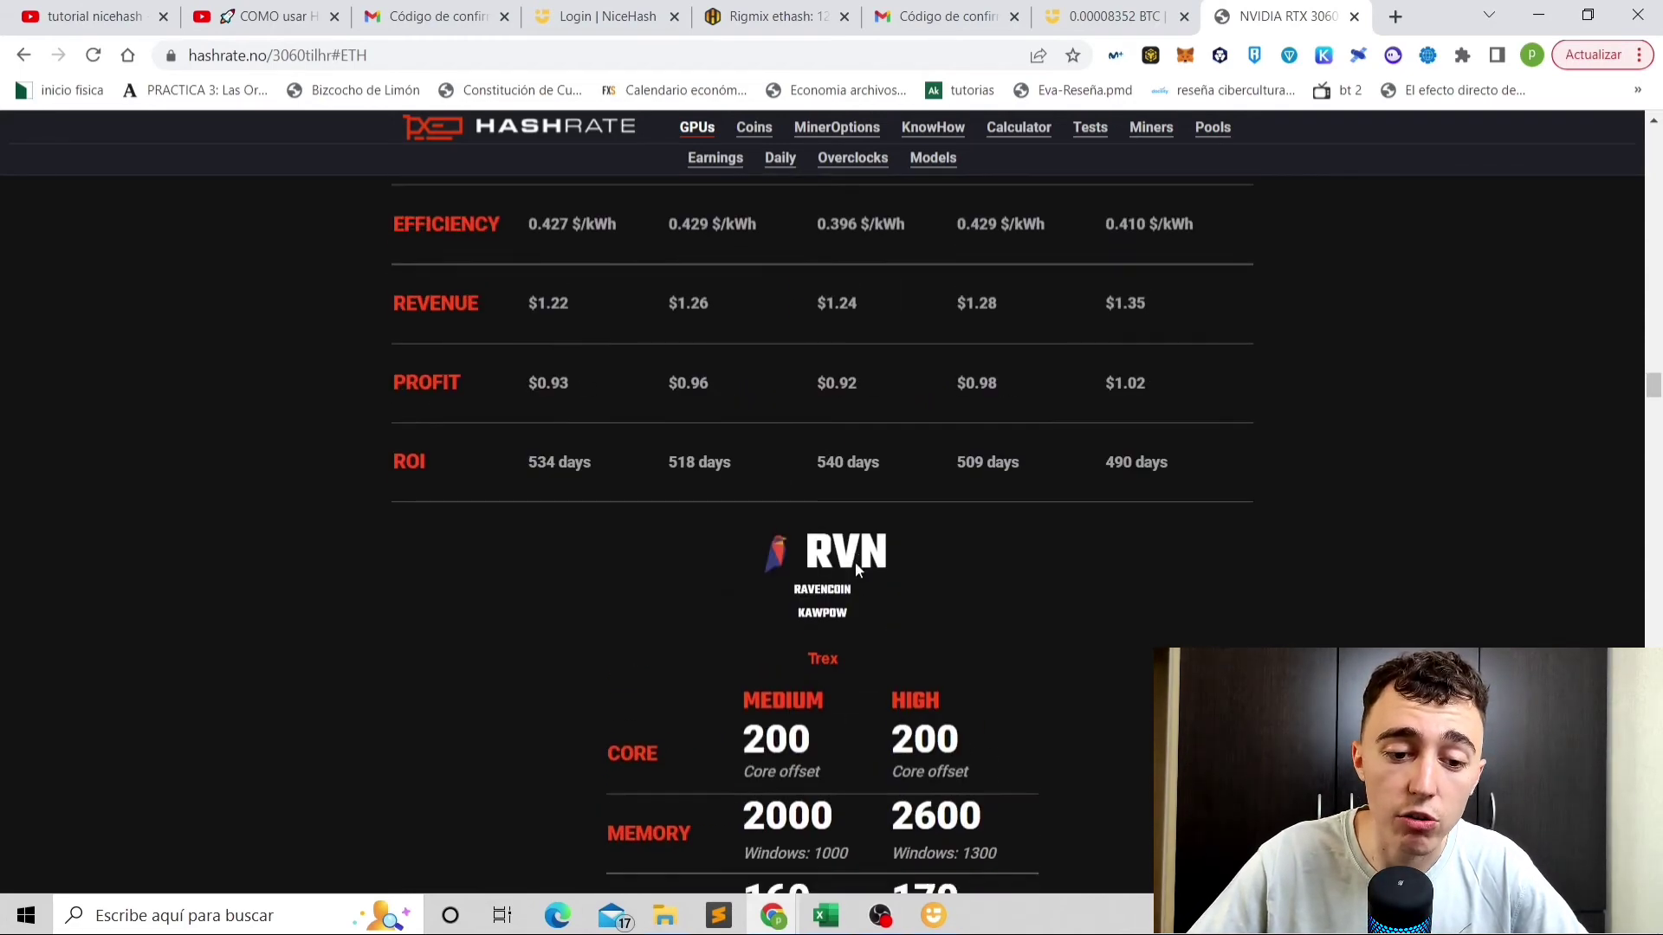
pyautogui.scroll(-2, 862, 511)
pyautogui.scroll(10, 836, 477)
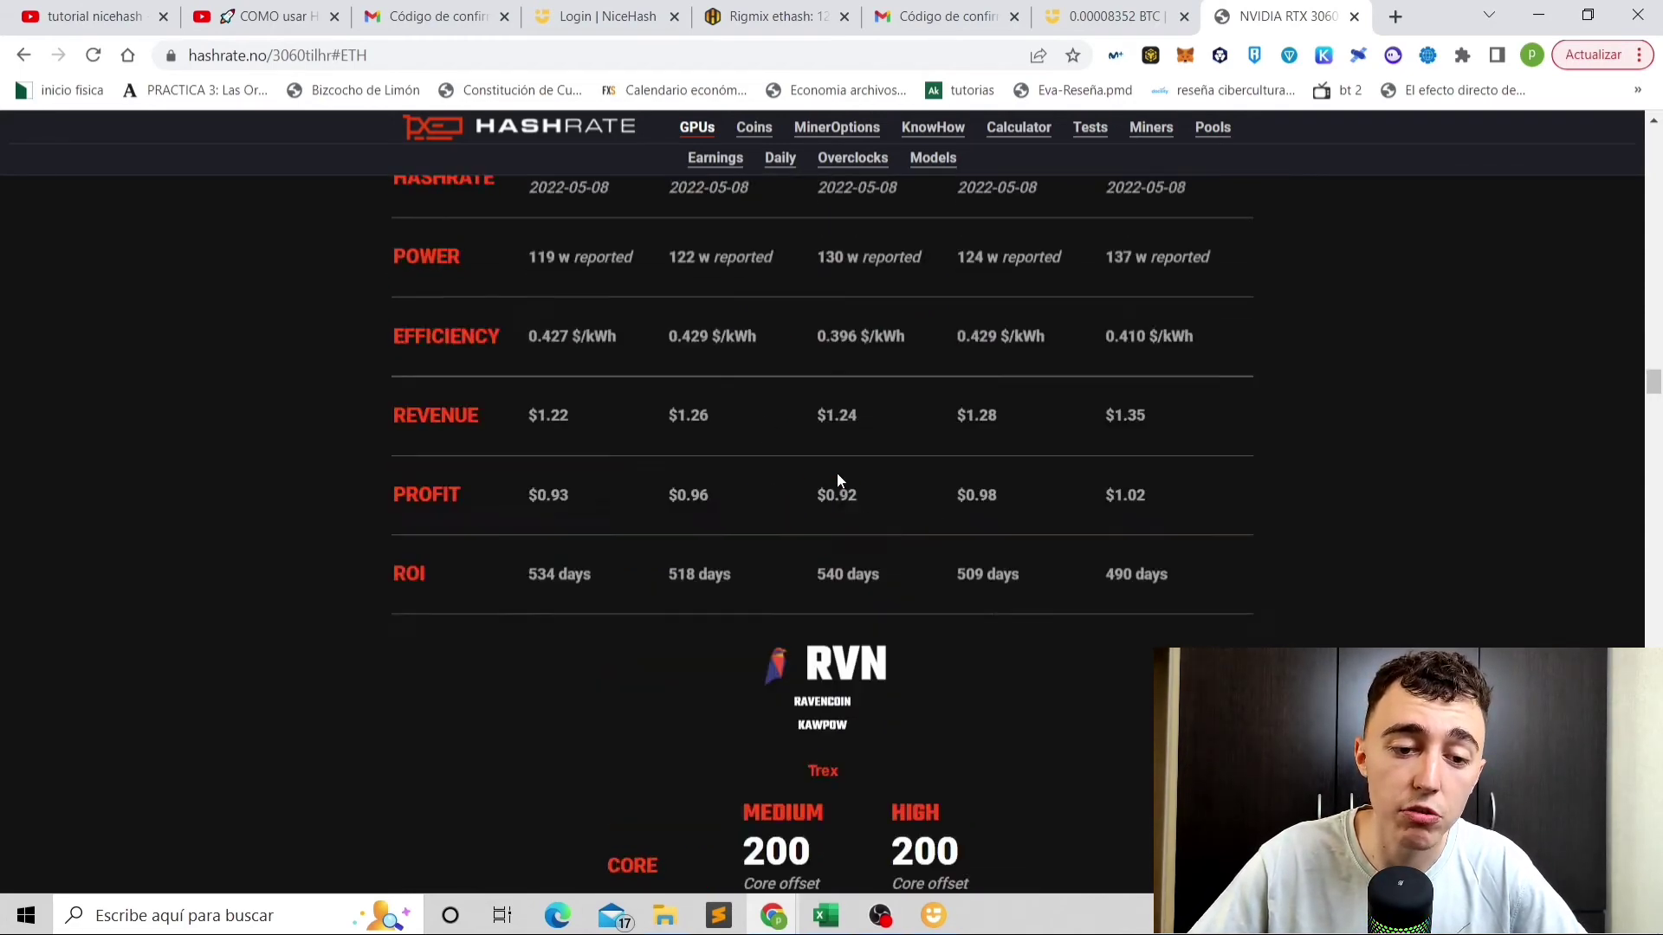
pyautogui.scroll(-1, 783, 562)
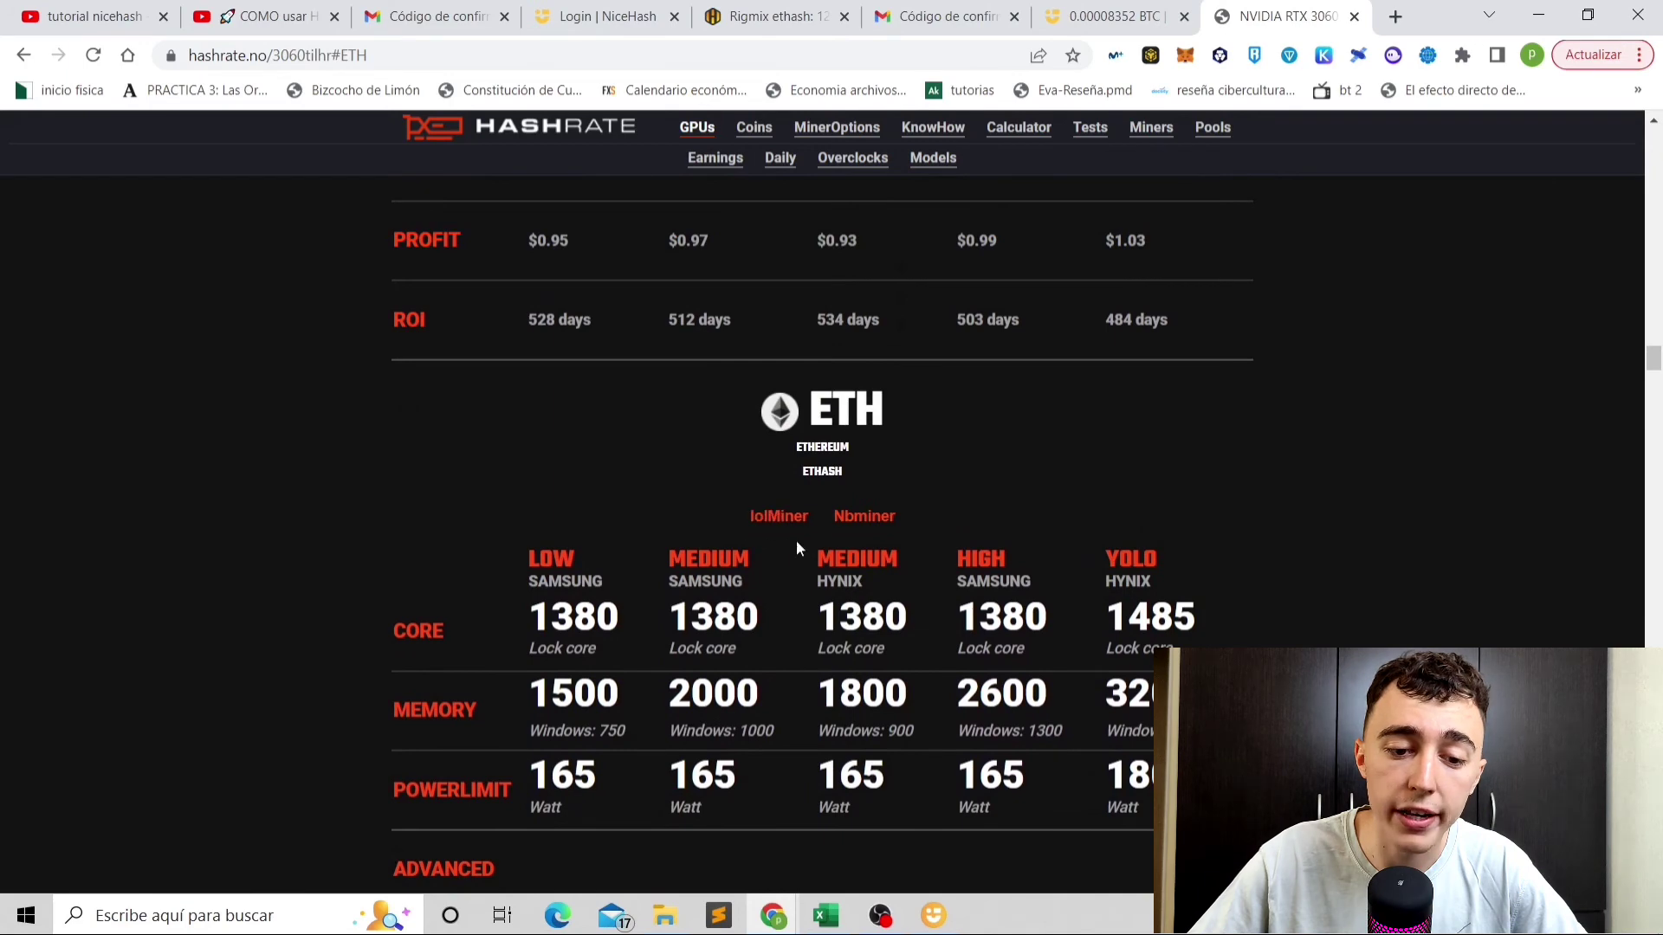
pyautogui.scroll(1, 1019, 419)
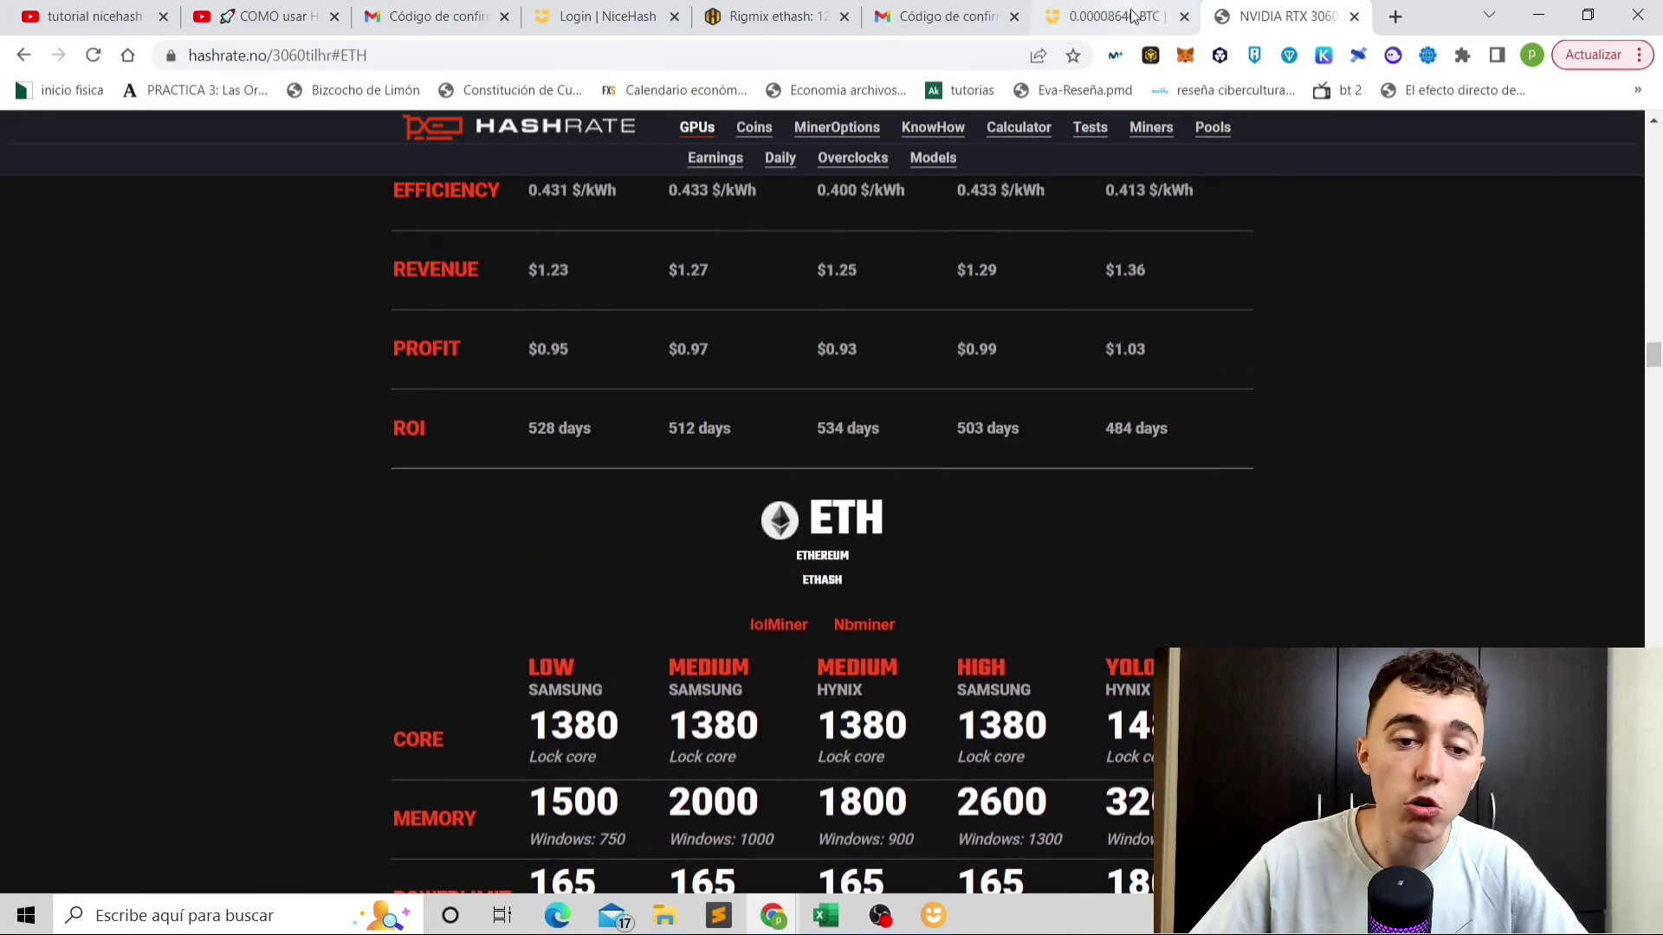
# Switch to Hive OS and apply the Ethash flight sheet "hoja de vuelo de nicehash" with the nicehash pool and nbminer to Rigmix.
pyautogui.click(706, 8)
pyautogui.scroll(-1, 912, 508)
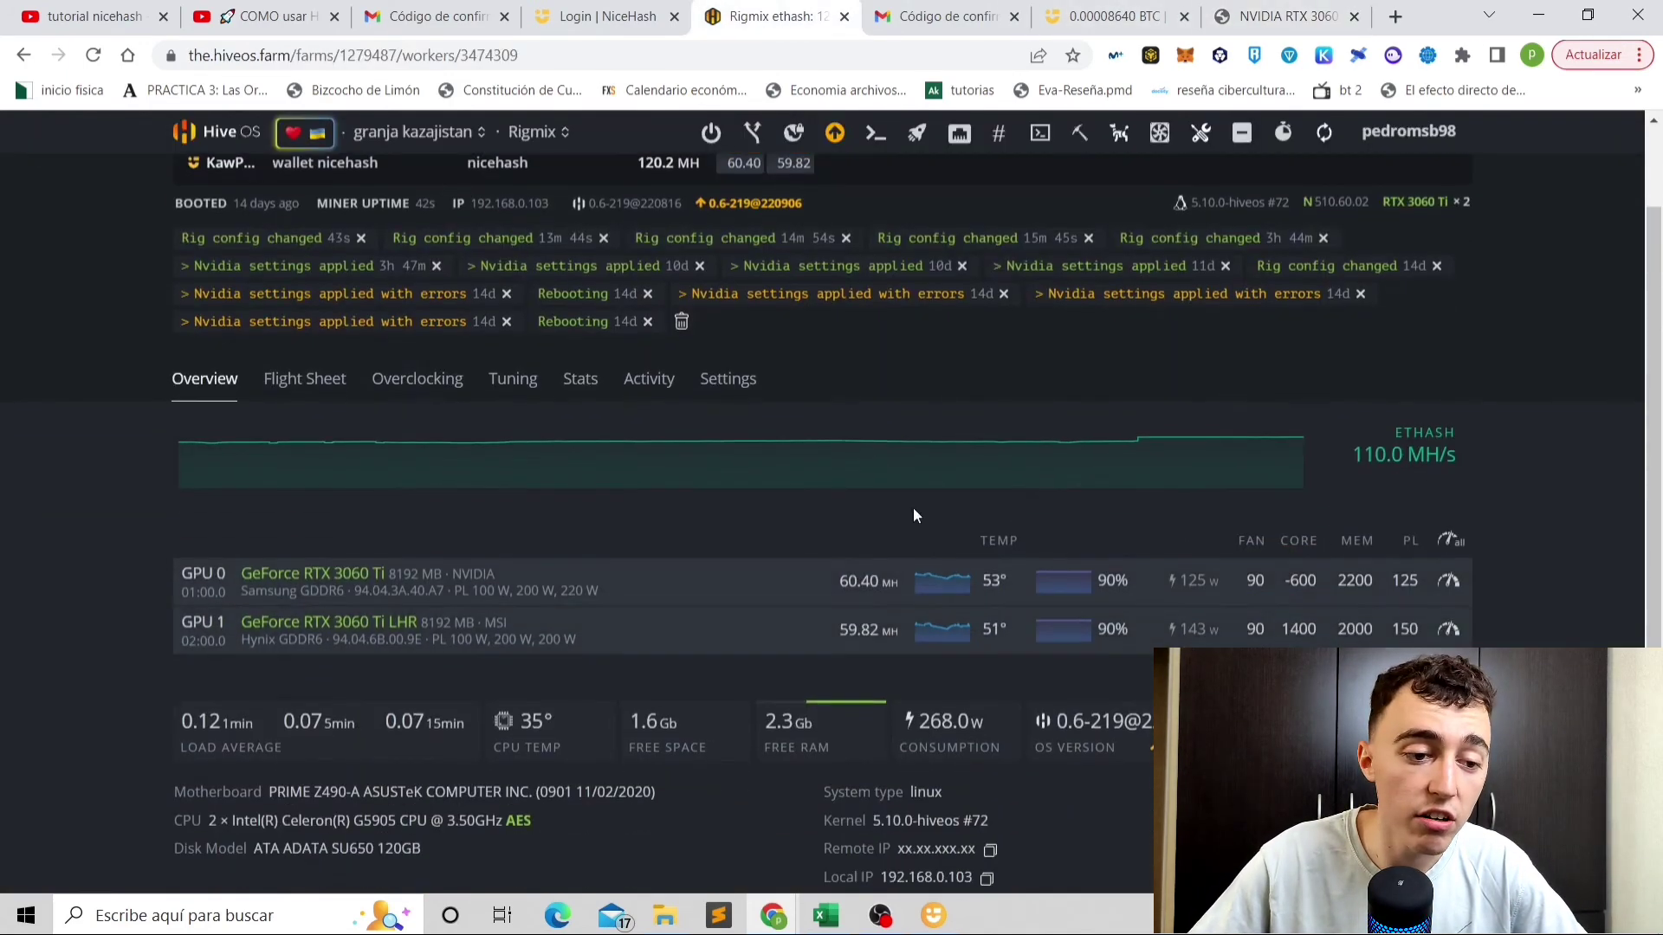
pyautogui.scroll(1, 308, 531)
pyautogui.click(305, 487)
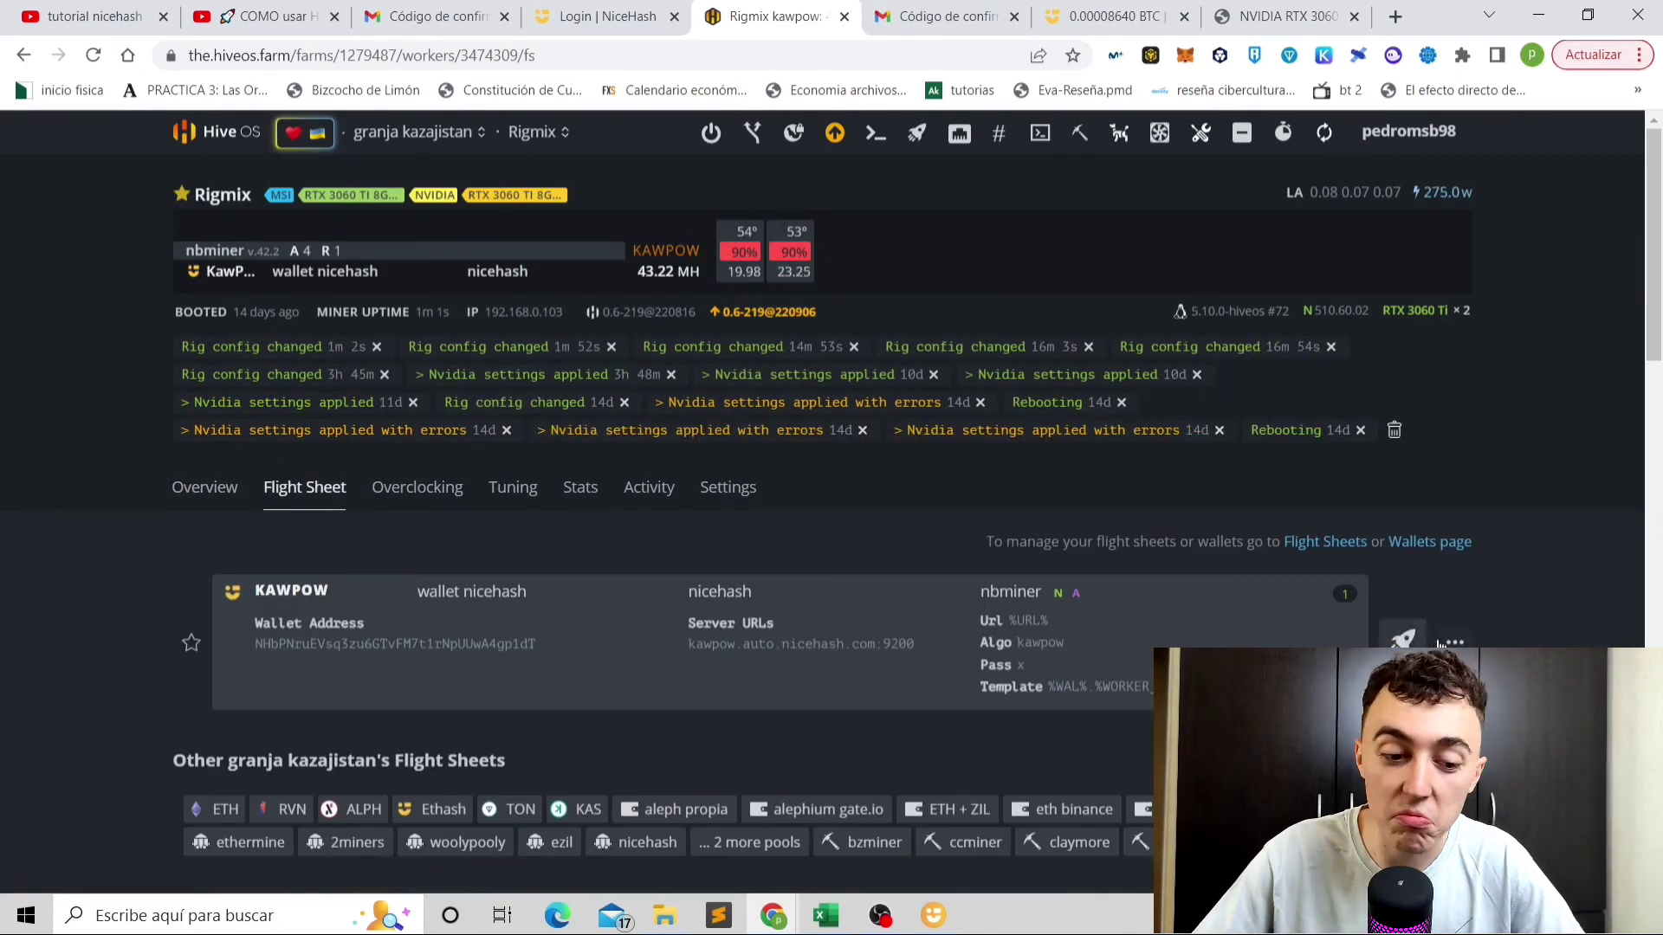
pyautogui.scroll(-2, 1437, 644)
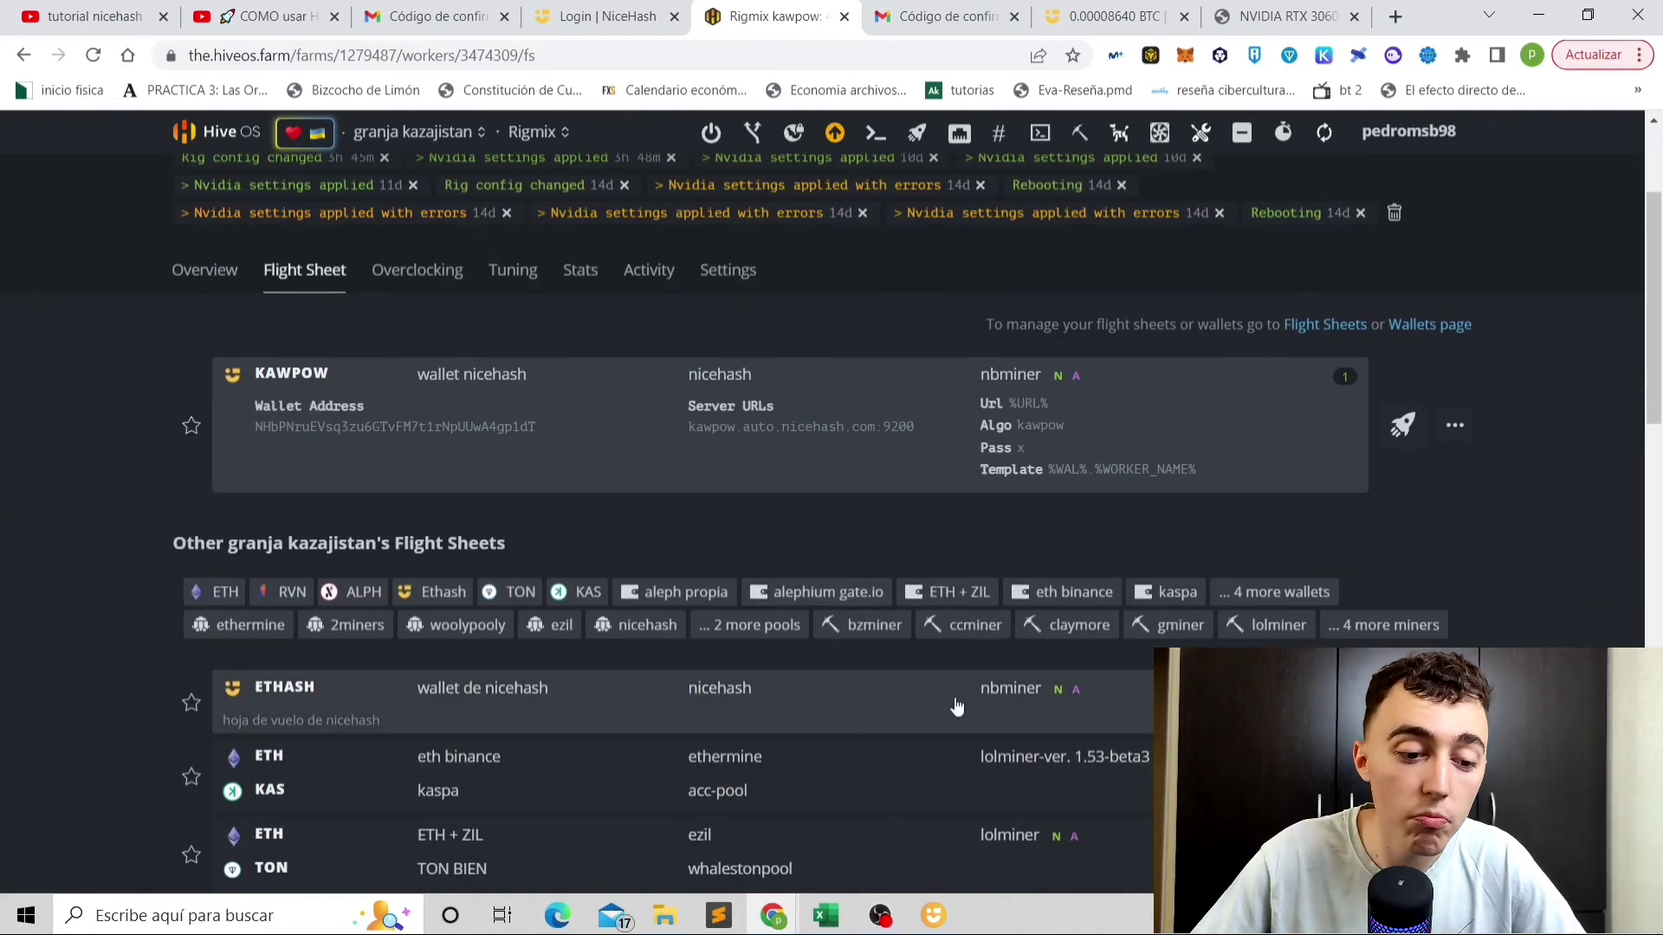
pyautogui.click(956, 706)
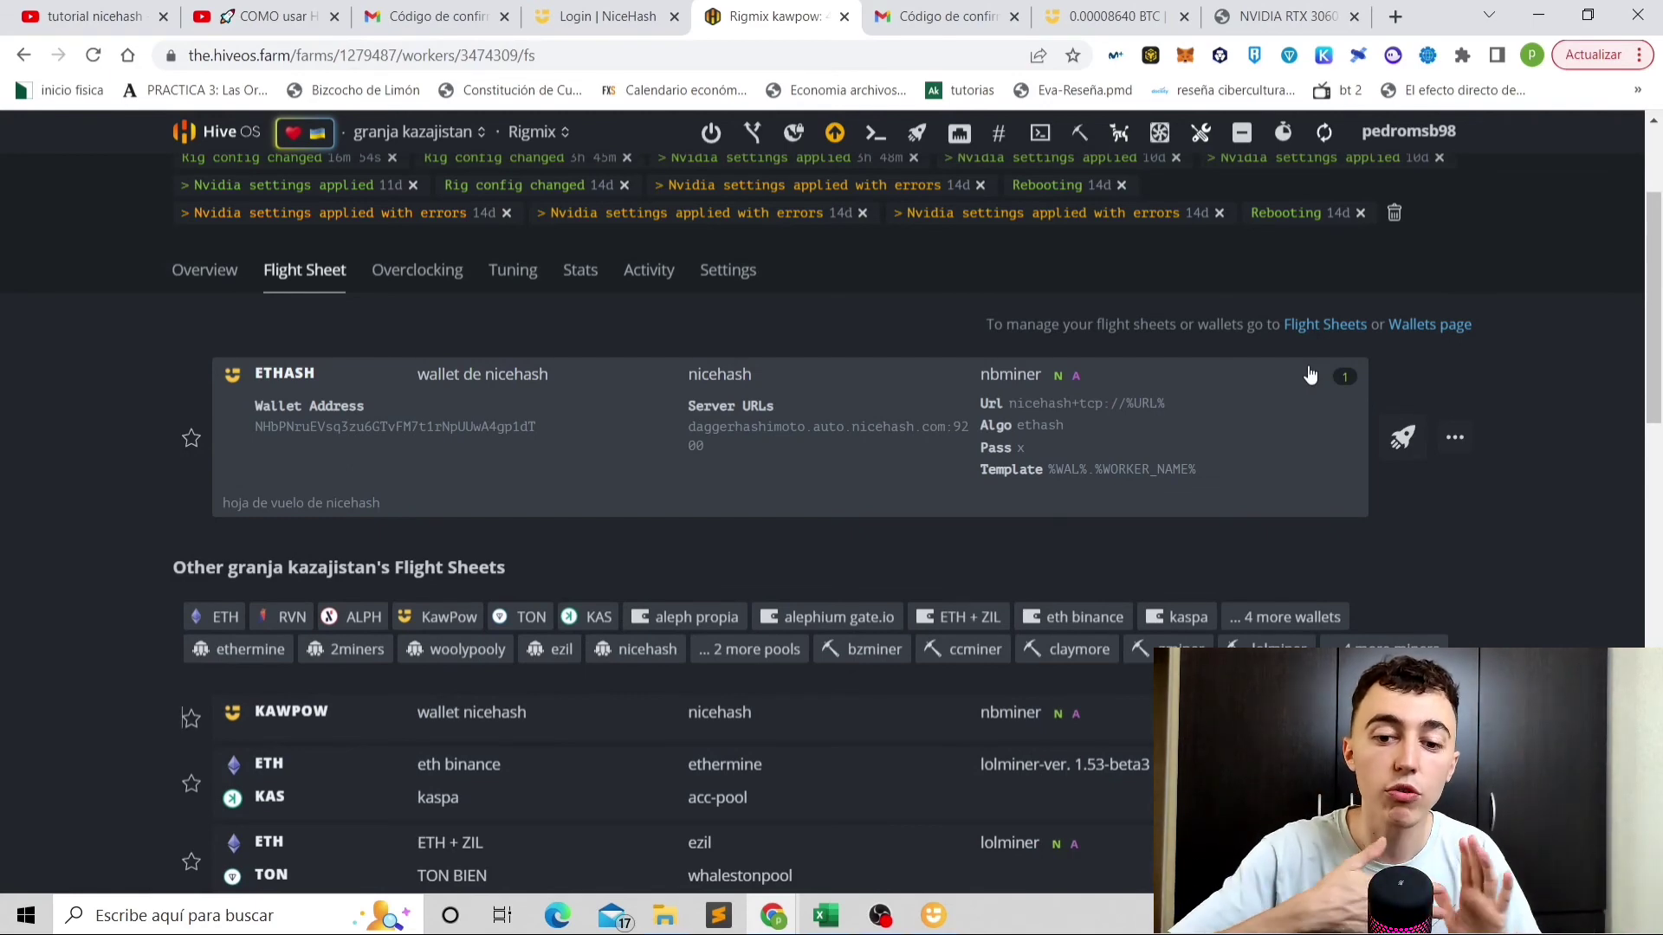
pyautogui.scroll(3, 709, 466)
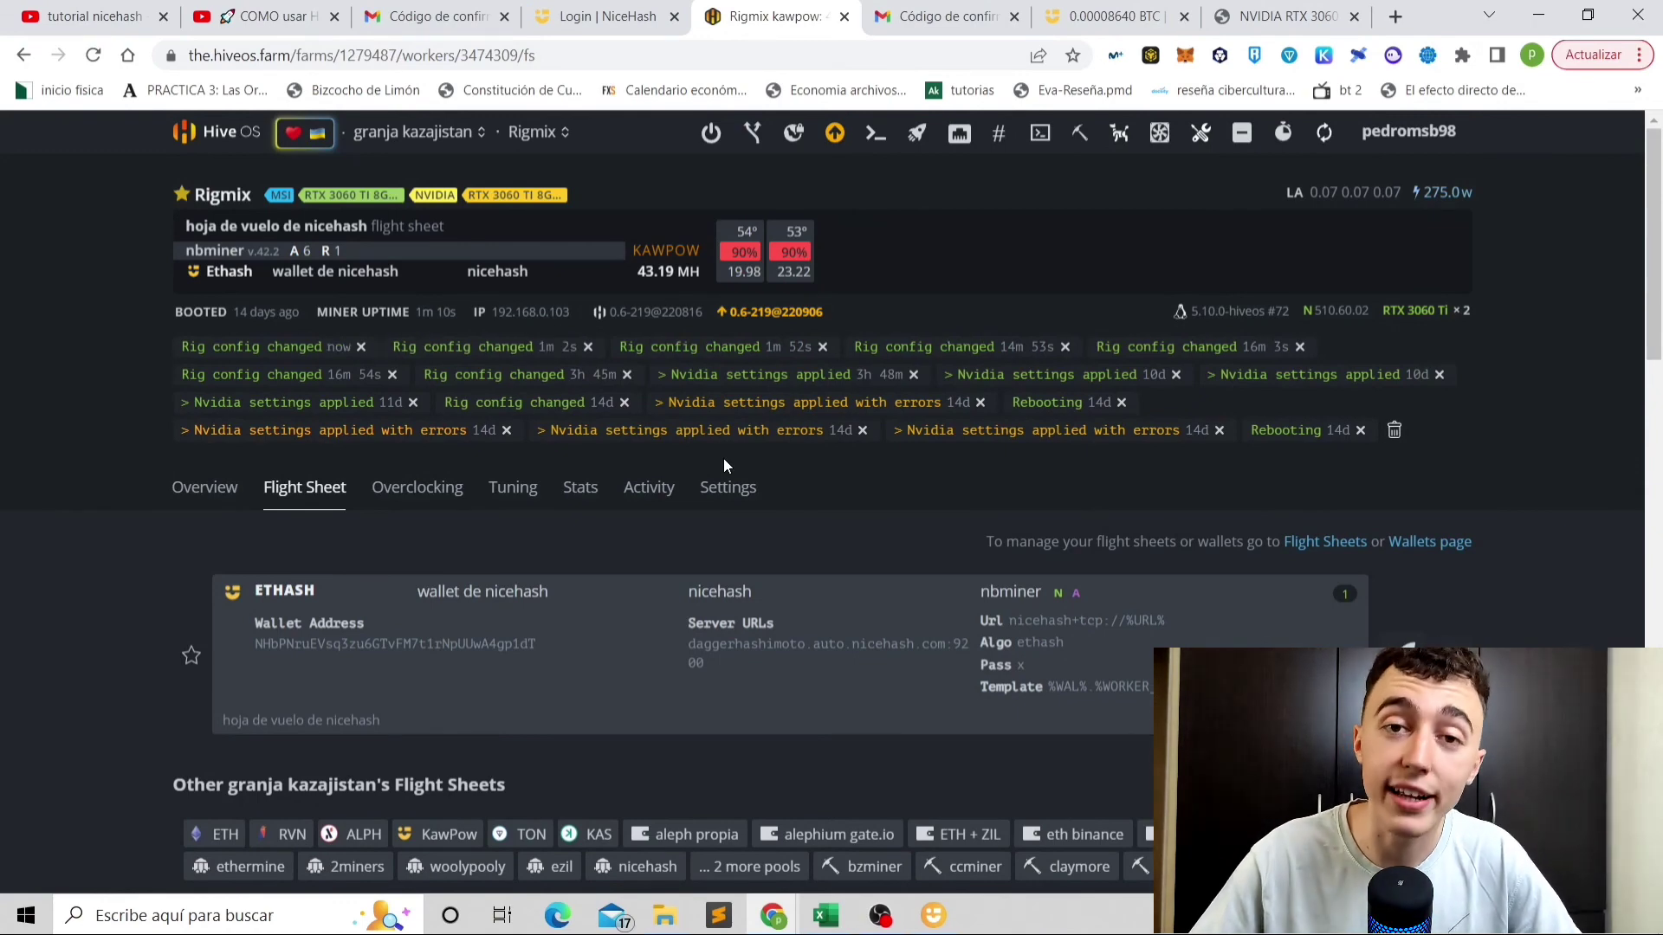
# Open the Rigmix overview and switch to the NiceHash rig manager to review profitability, unpaid balance and the rig list.
pyautogui.click(223, 487)
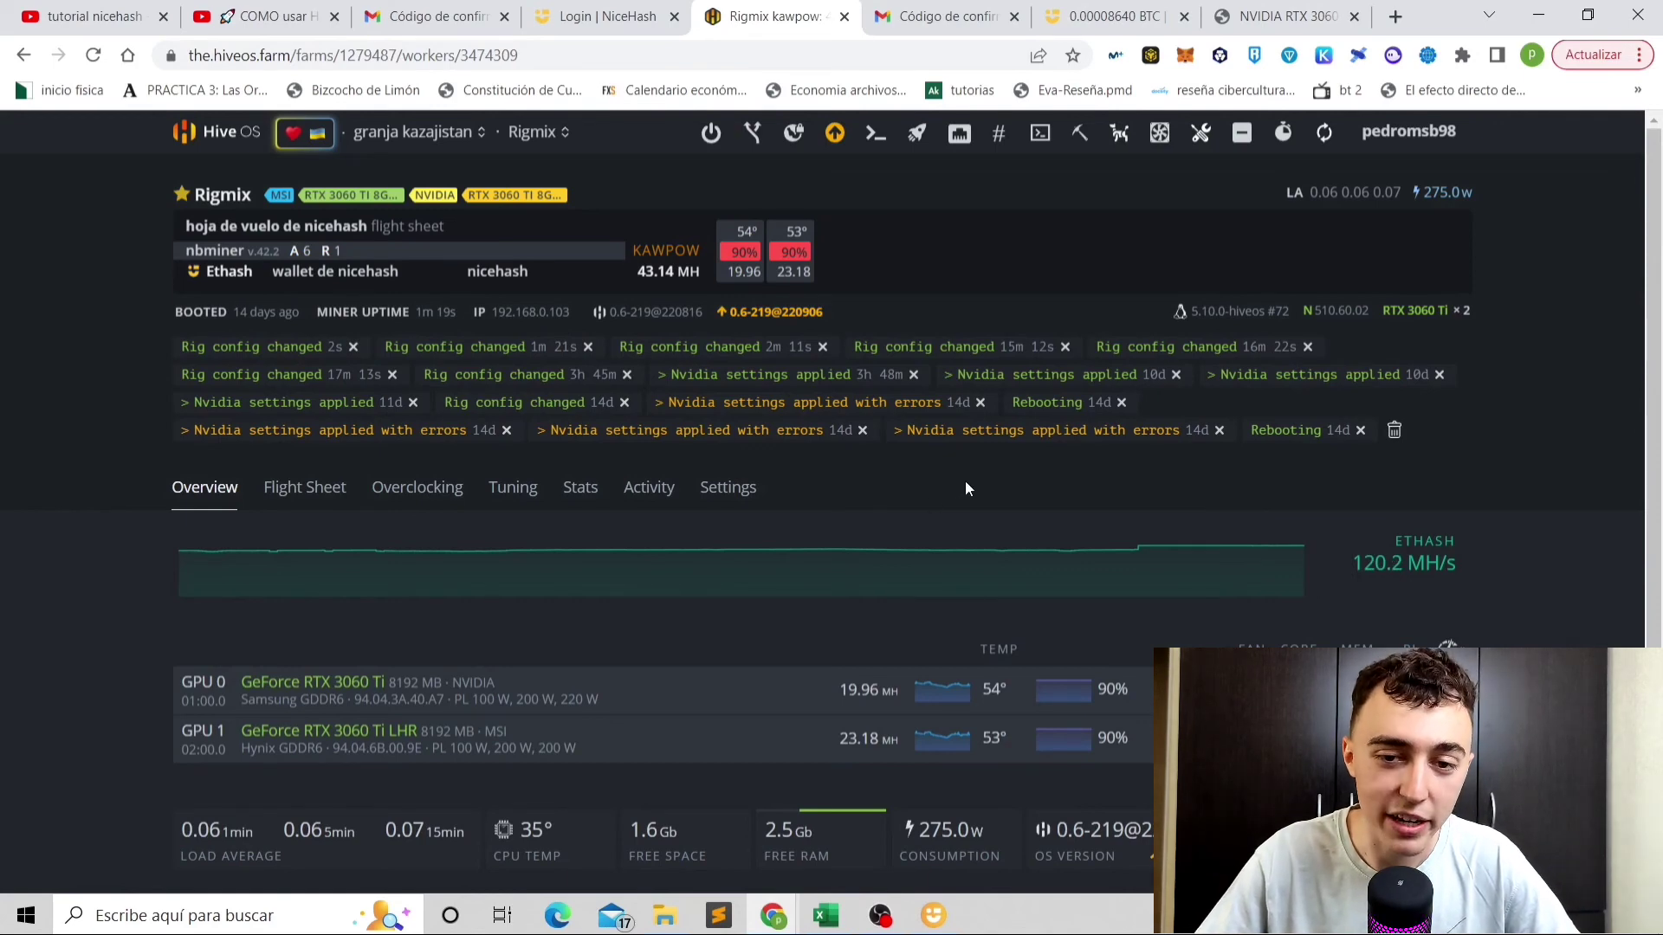
pyautogui.click(1135, 12)
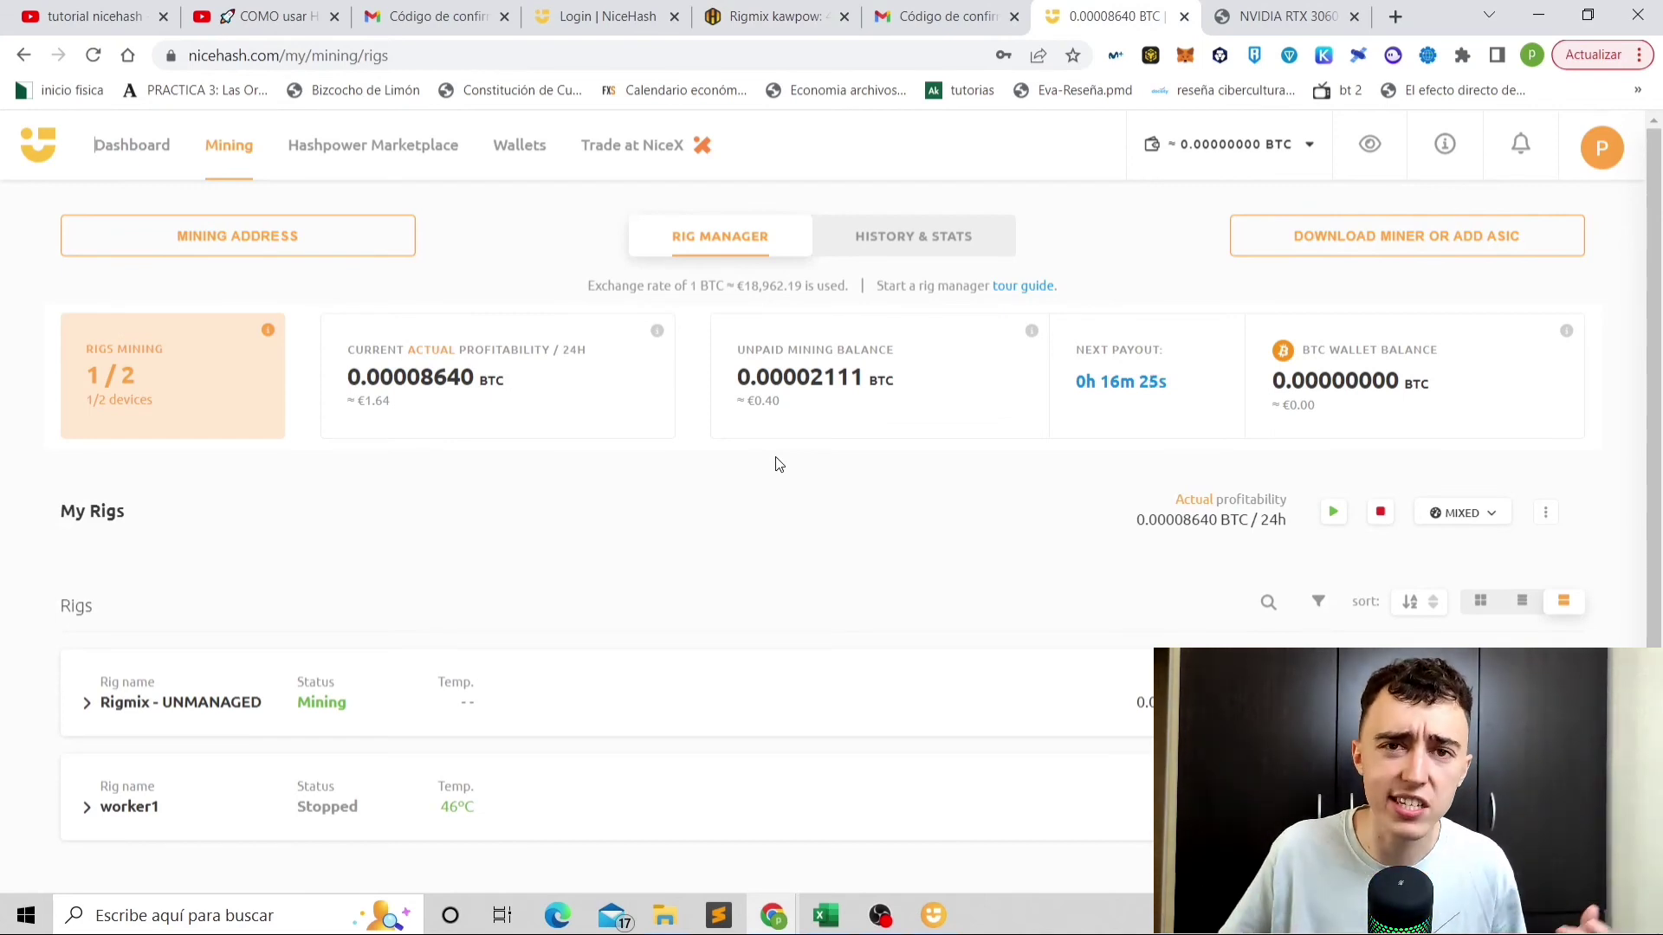
pyautogui.scroll(-2, 778, 465)
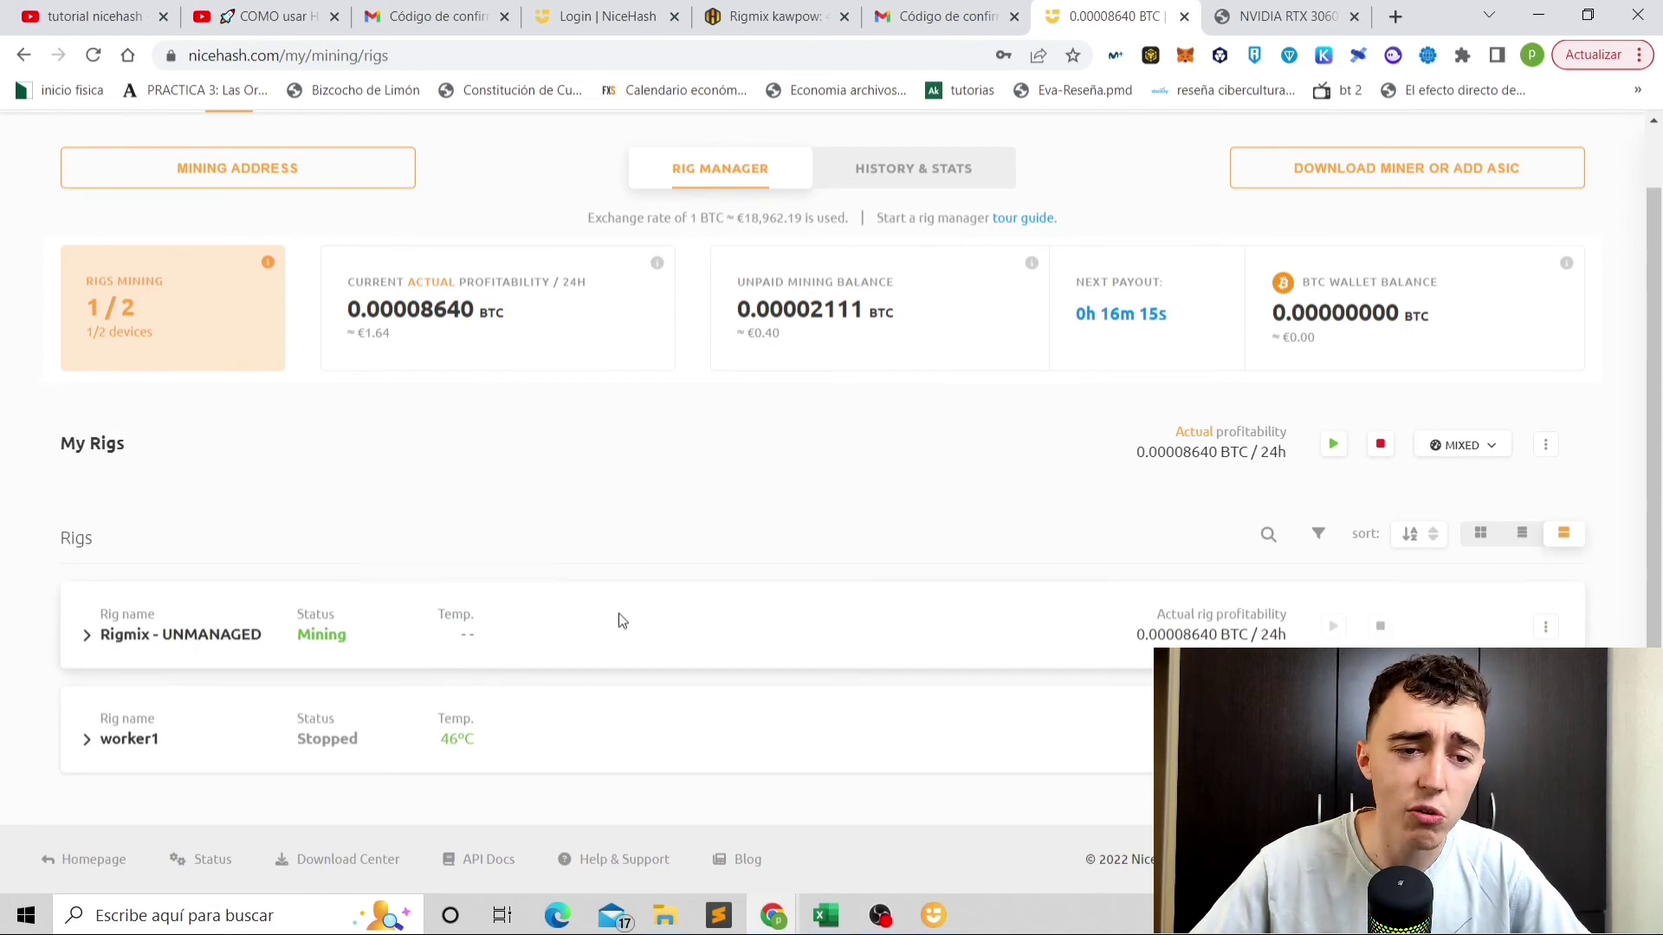
# Return to Hive OS and review the Rigmix overview with its GPU hashrates and system details.
pyautogui.click(812, 8)
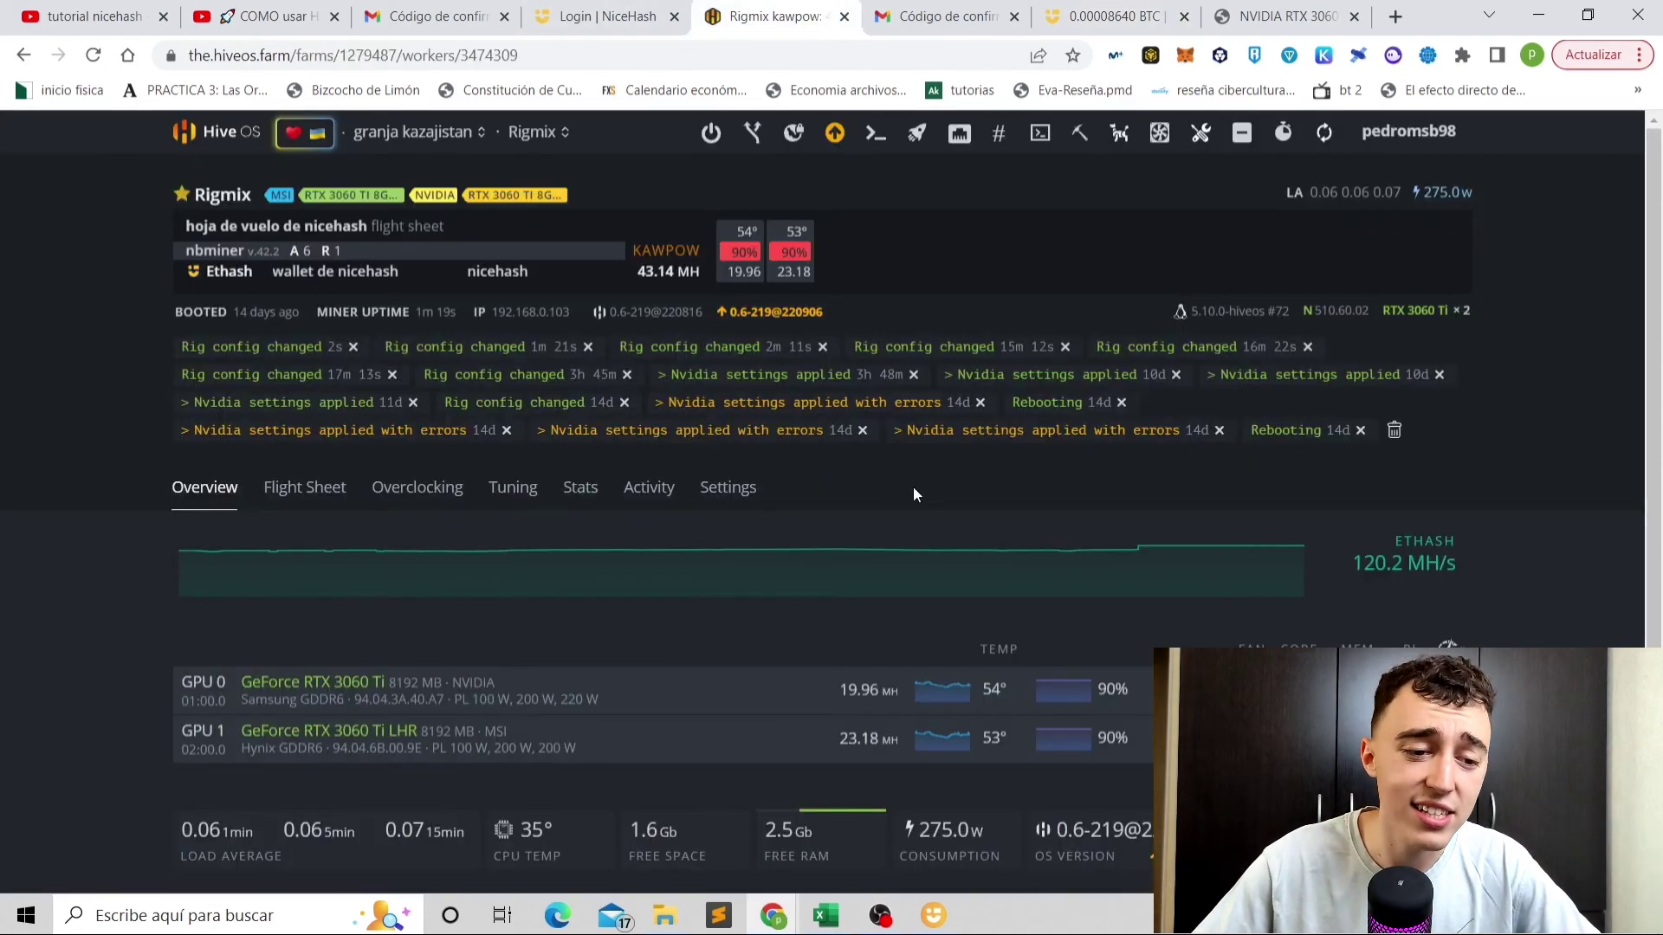
pyautogui.scroll(-2, 425, 547)
pyautogui.scroll(2, 995, 585)
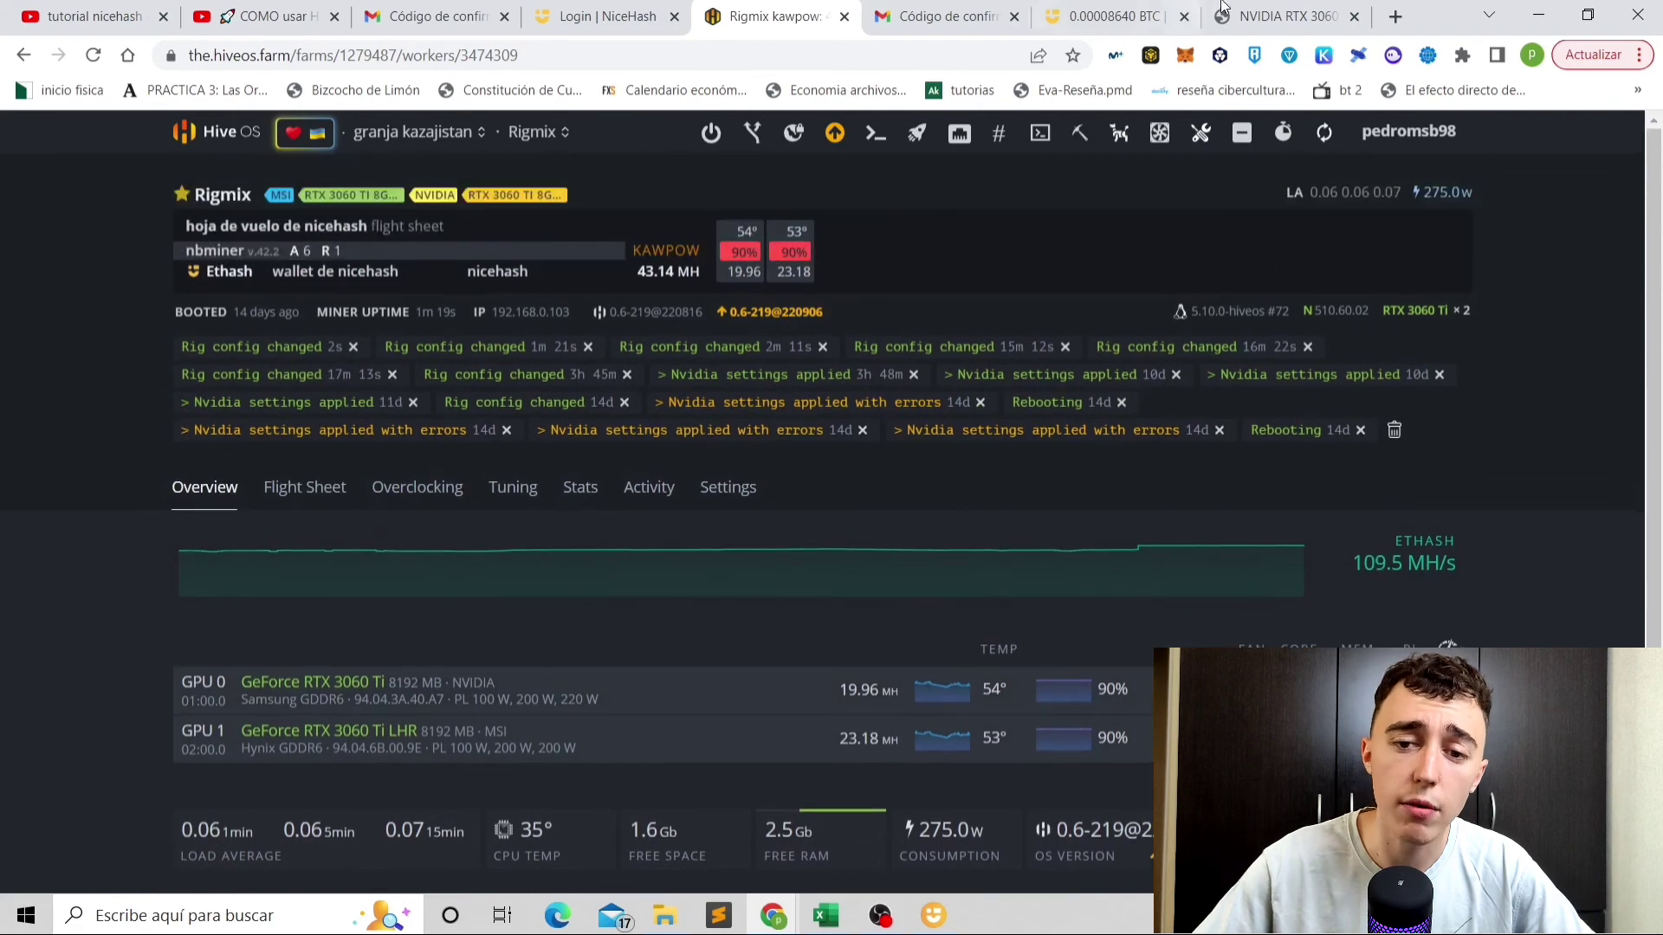
# Switch back to the NiceHash rig manager and expand worker1 to inspect the status of its devices.
pyautogui.click(1254, 21)
pyautogui.click(1113, 16)
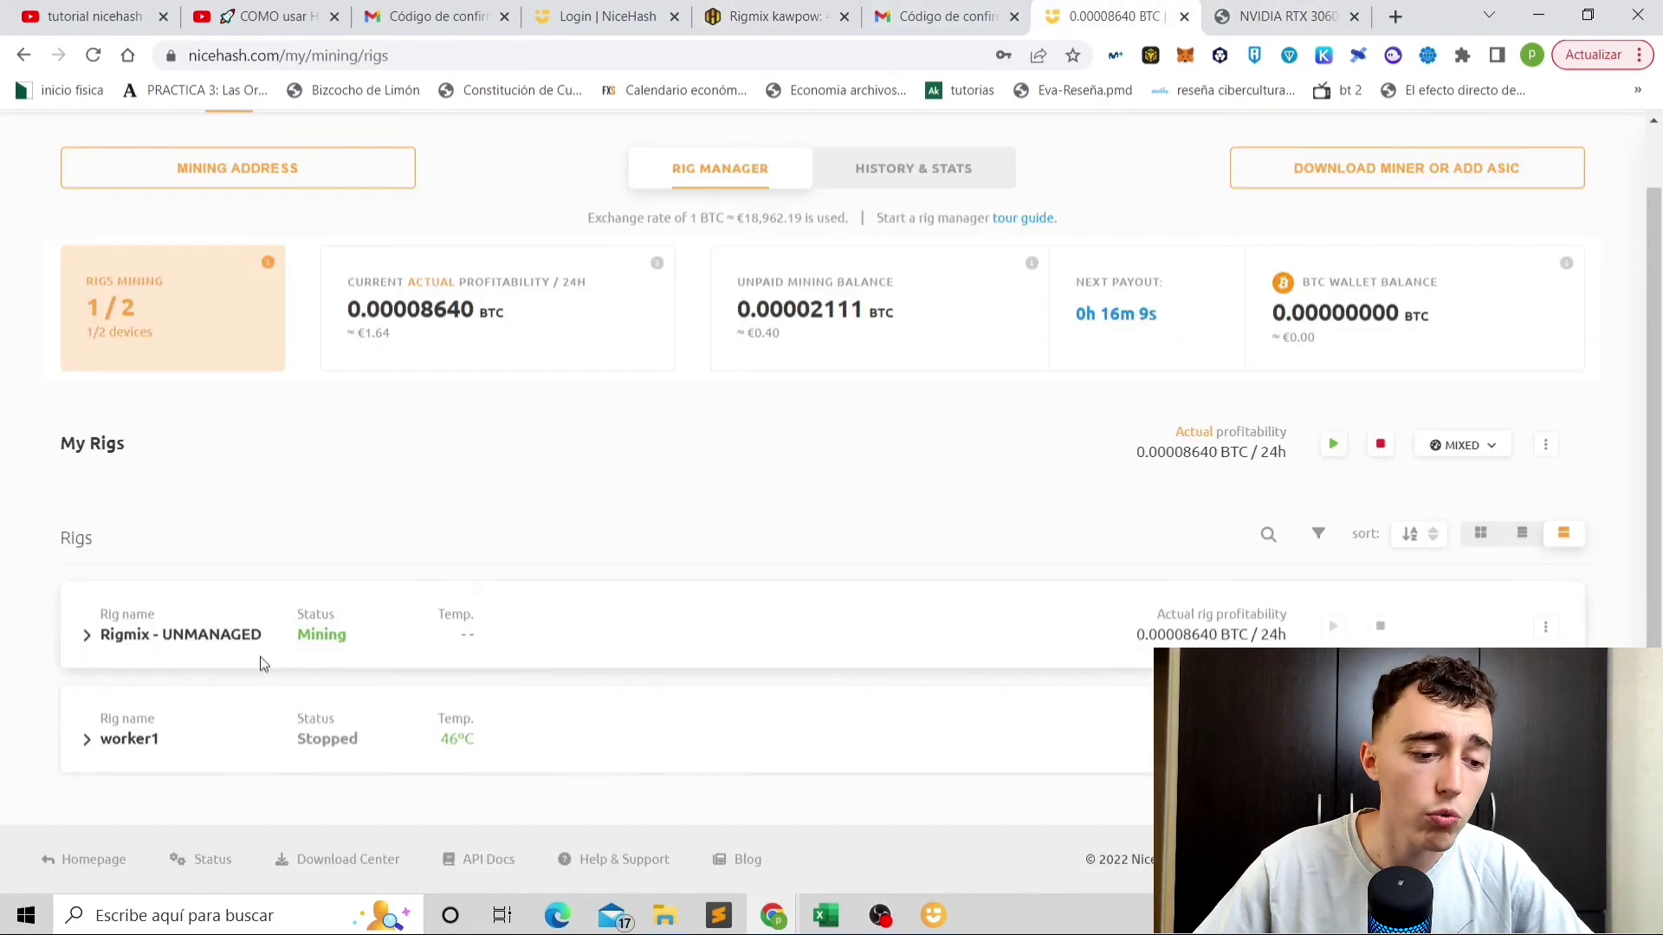
pyautogui.click(546, 758)
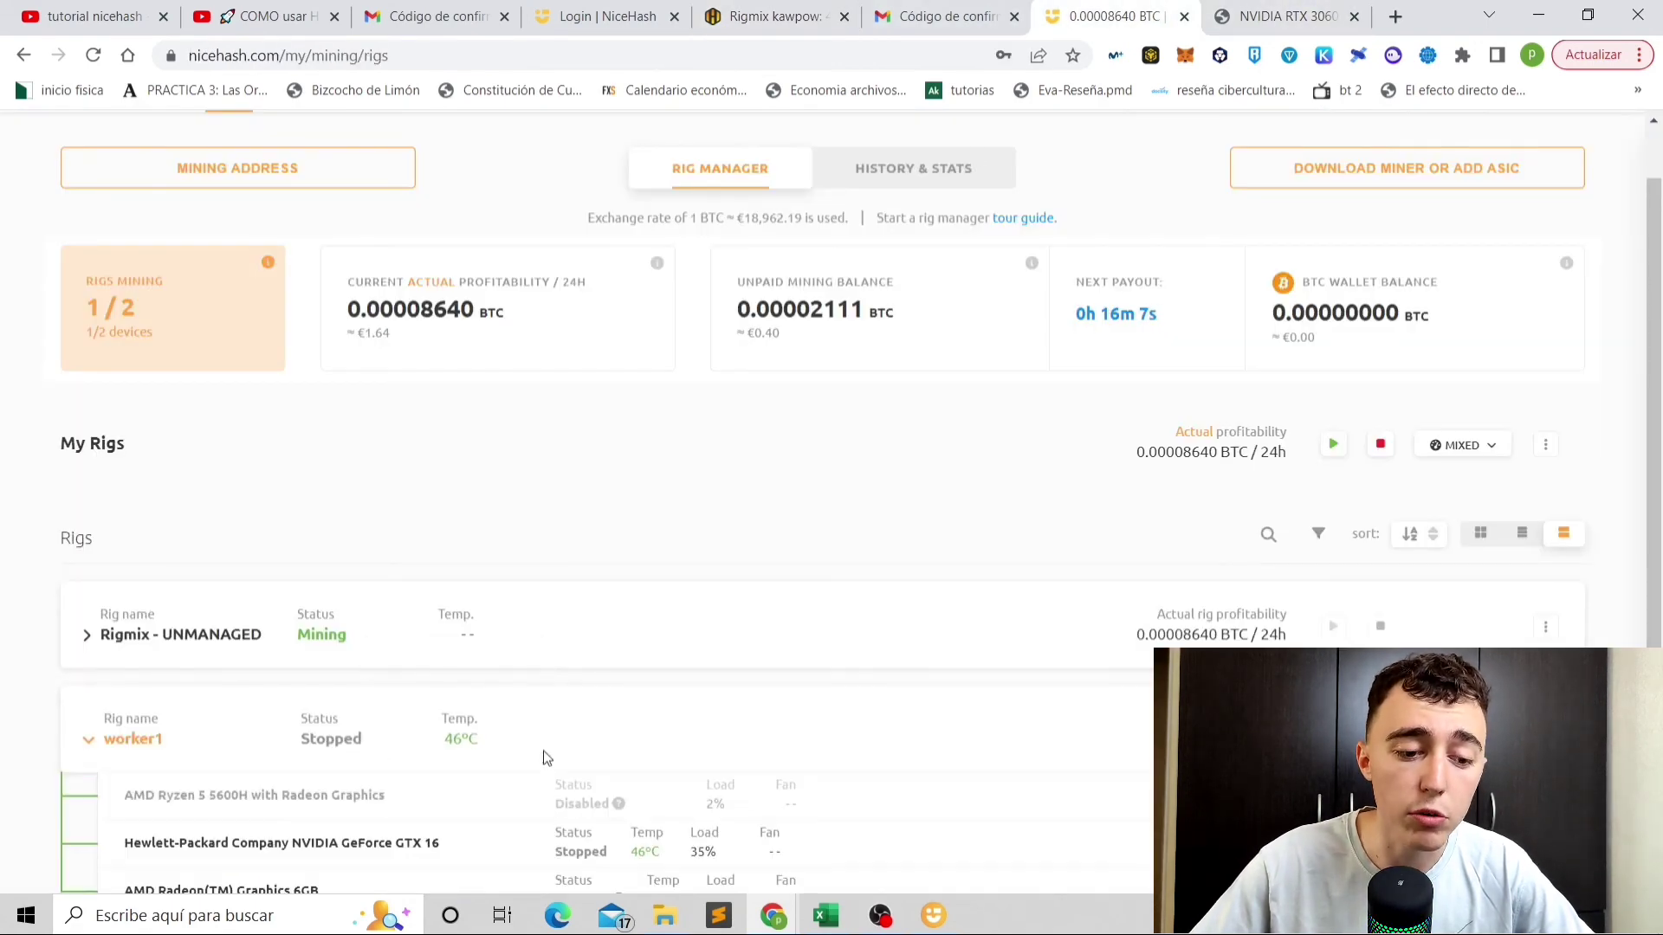
pyautogui.scroll(-2, 534, 743)
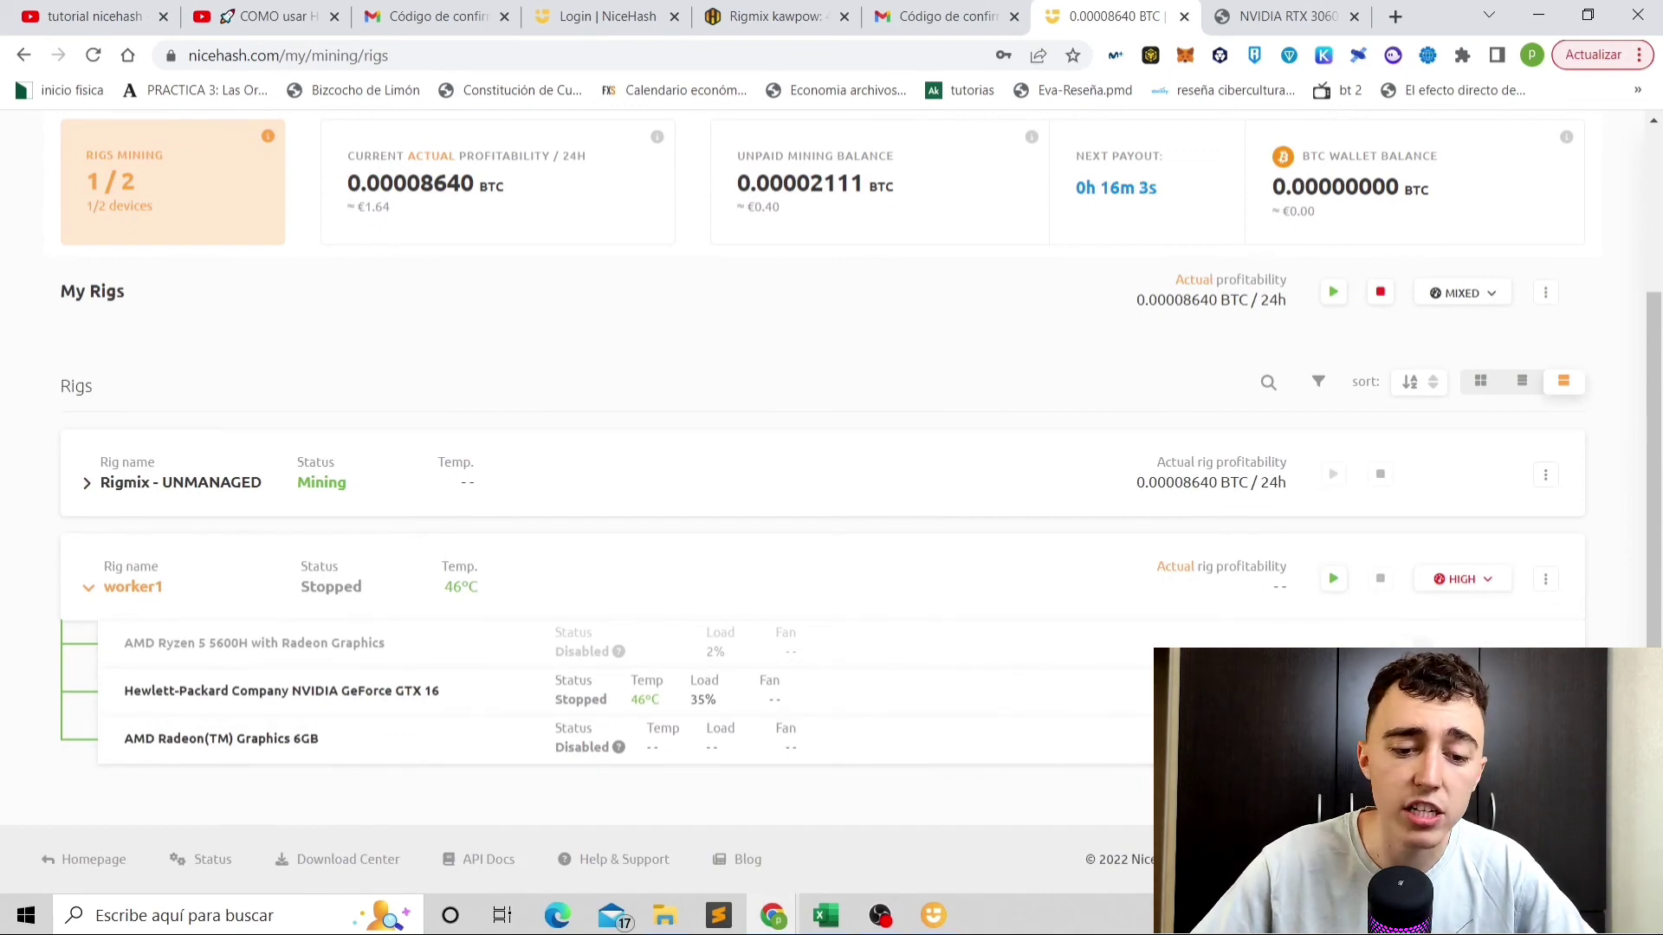
pyautogui.scroll(3, 823, 597)
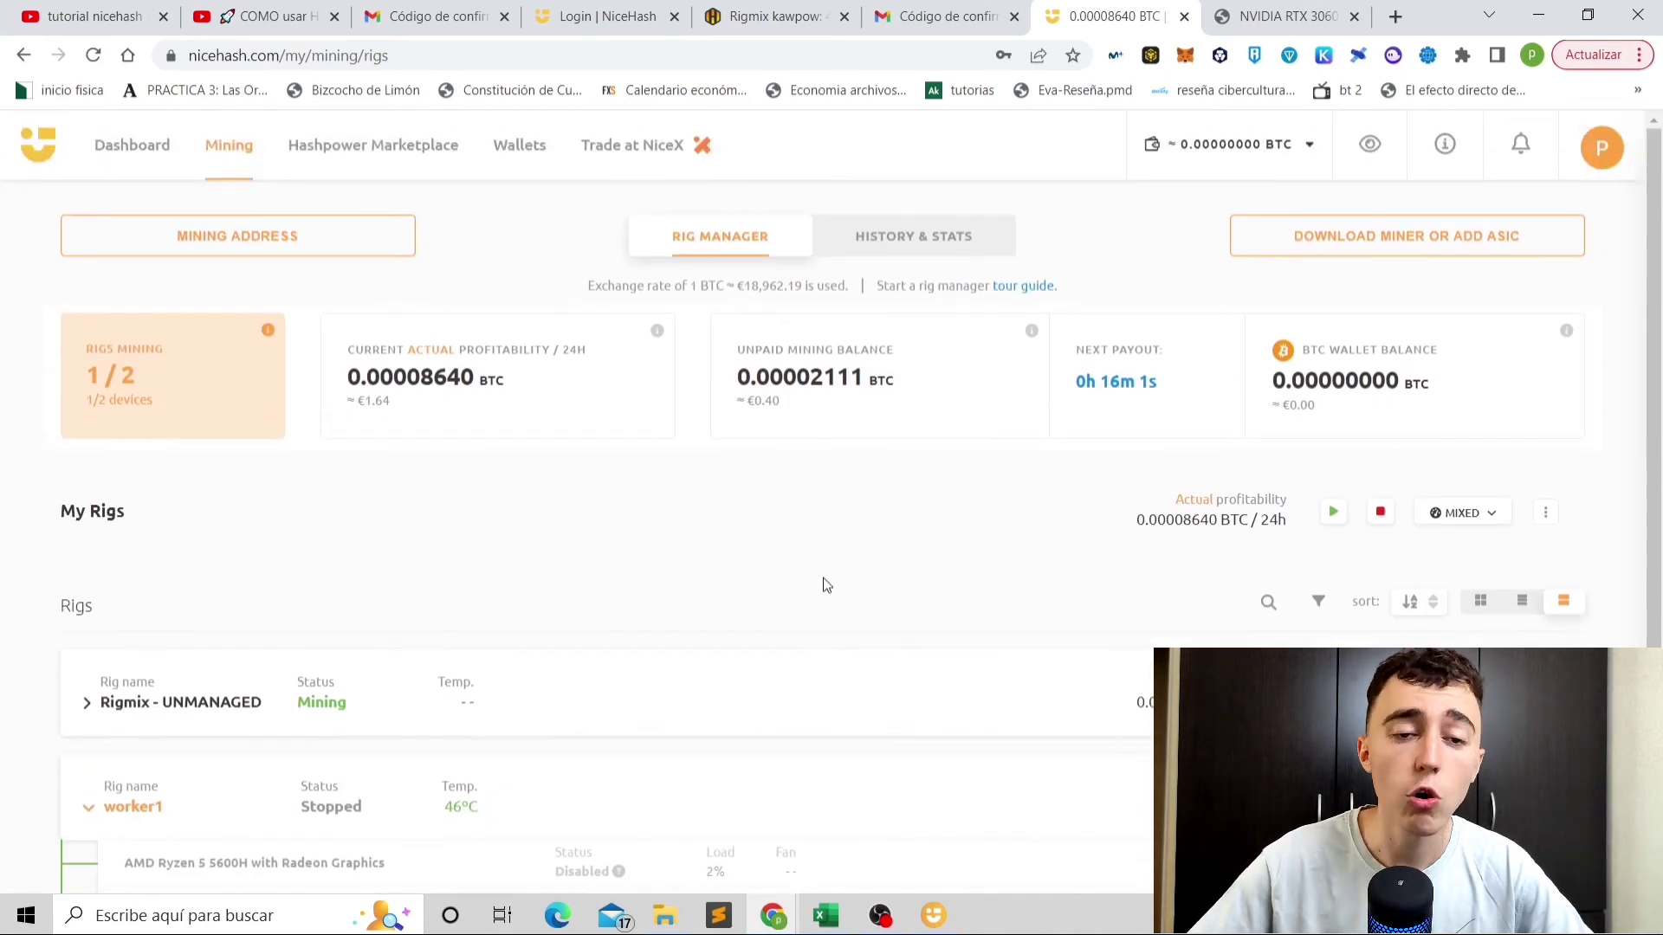